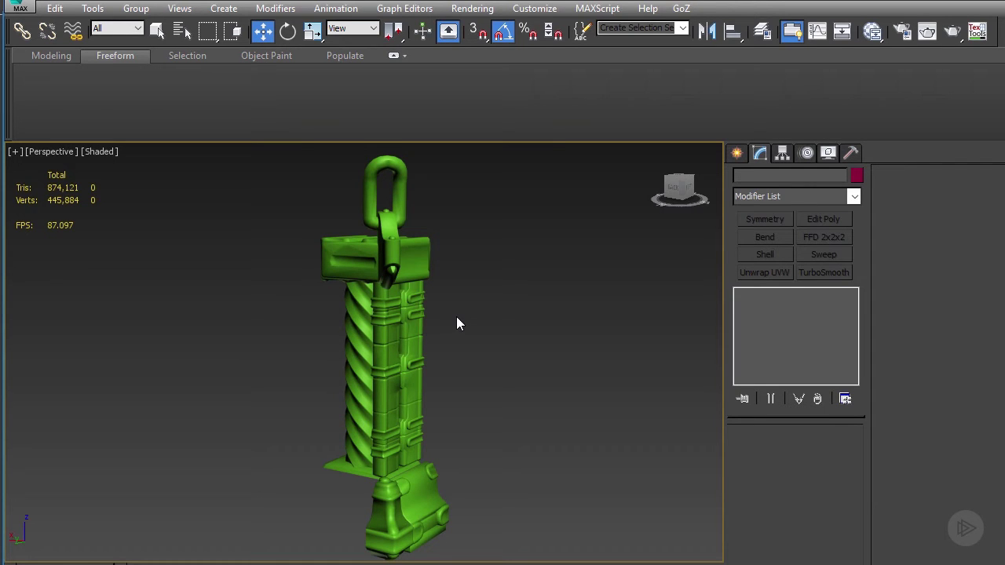
Apply Unwrap UVW to the raised bands on the pillars and examine their UV layout in the UV editor
mouse_move(522, 291)
middle_mouse_down("alt")
mouse_move(536, 289)
mouse_move(518, 287)
middle_mouse_up("alt")
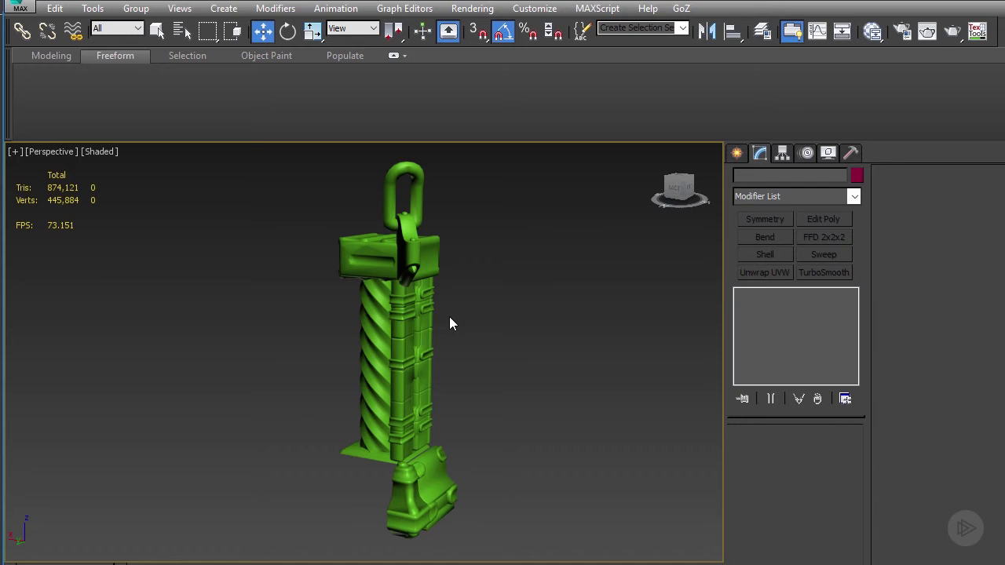
mouse_move(449, 319)
middle_mouse_down("alt")
mouse_move(484, 323)
mouse_move(449, 303)
middle_mouse_up("alt")
scroll(469, 309, "up", 2)
middle_click_drag(386, 305, 393, 307, "alt")
scroll(393, 307, "up", 1)
left_click(395, 307)
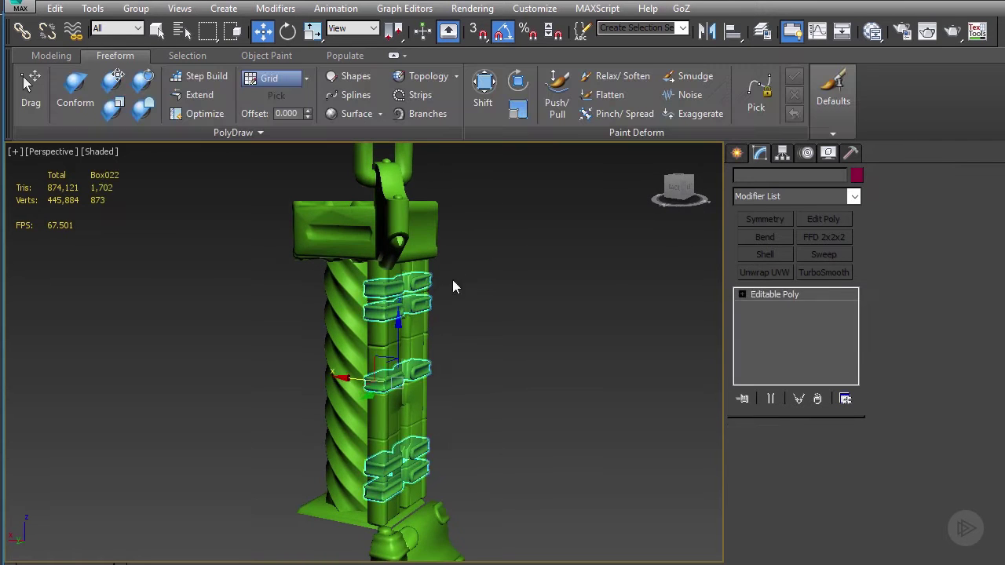
key("ctrl+u")
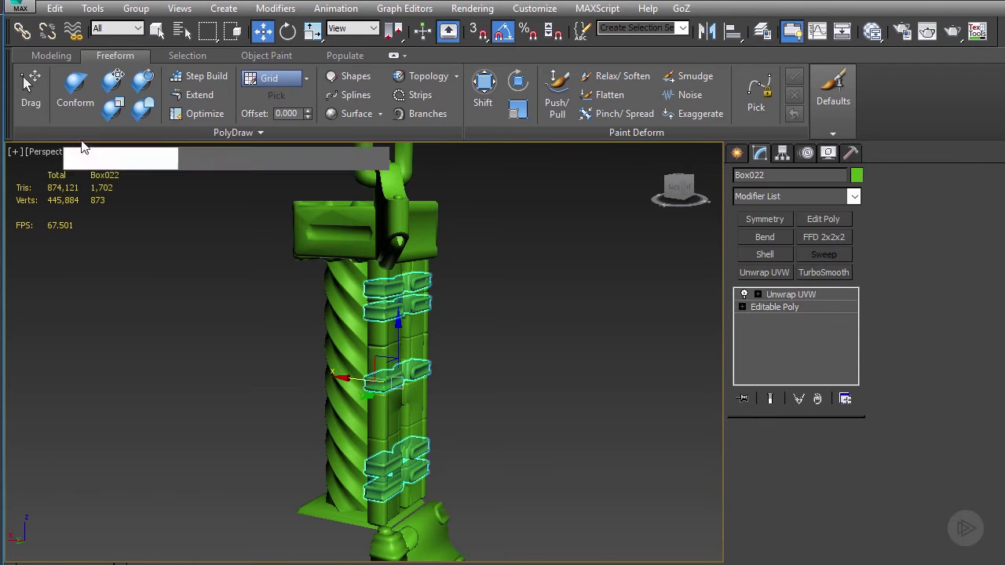
left_click_drag(2, 30, 477, 80)
scroll(332, 278, "down", 3)
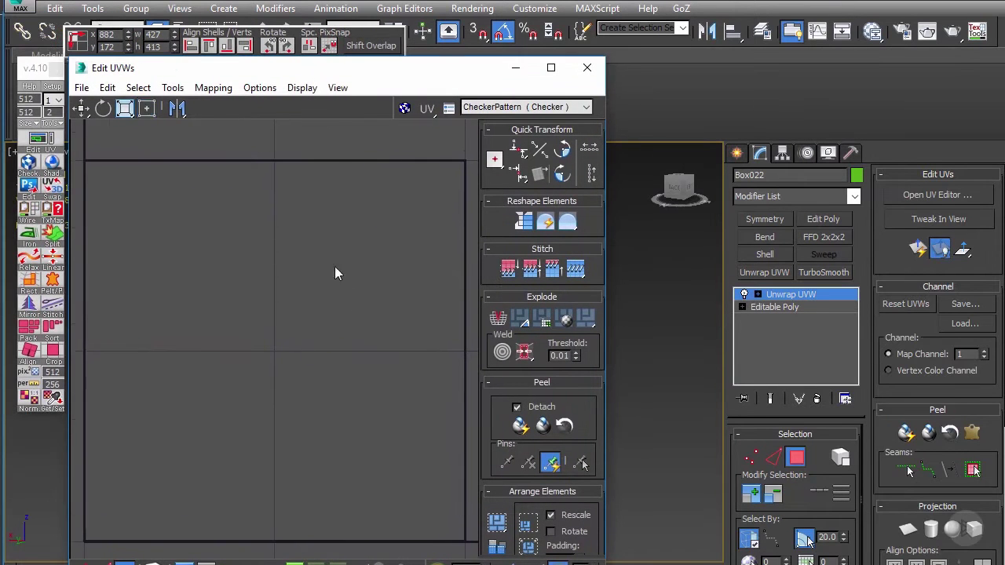
middle_click_drag(318, 287, 258, 291)
scroll(258, 290, "down", 3)
middle_click_drag(363, 307, 276, 303)
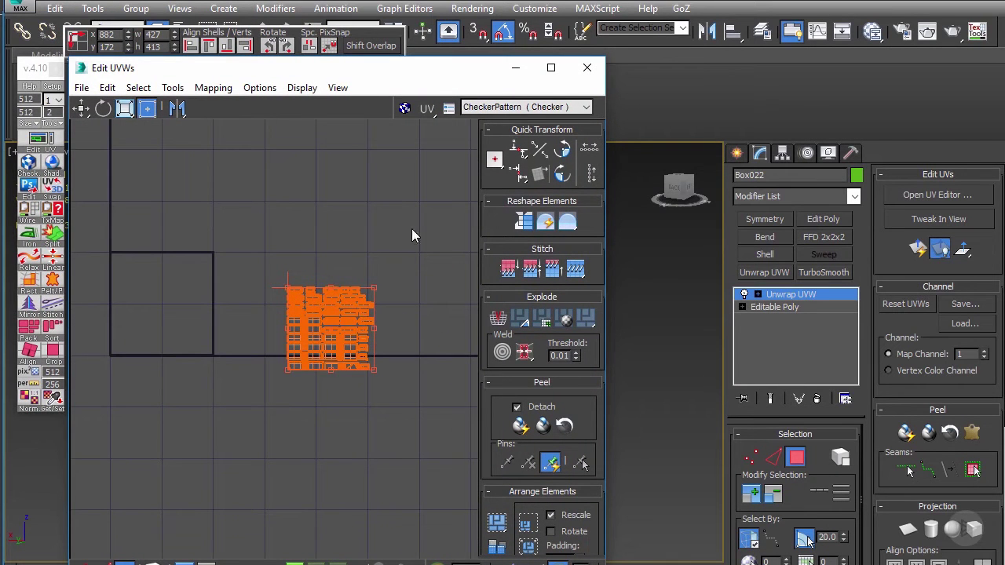
left_click(586, 68)
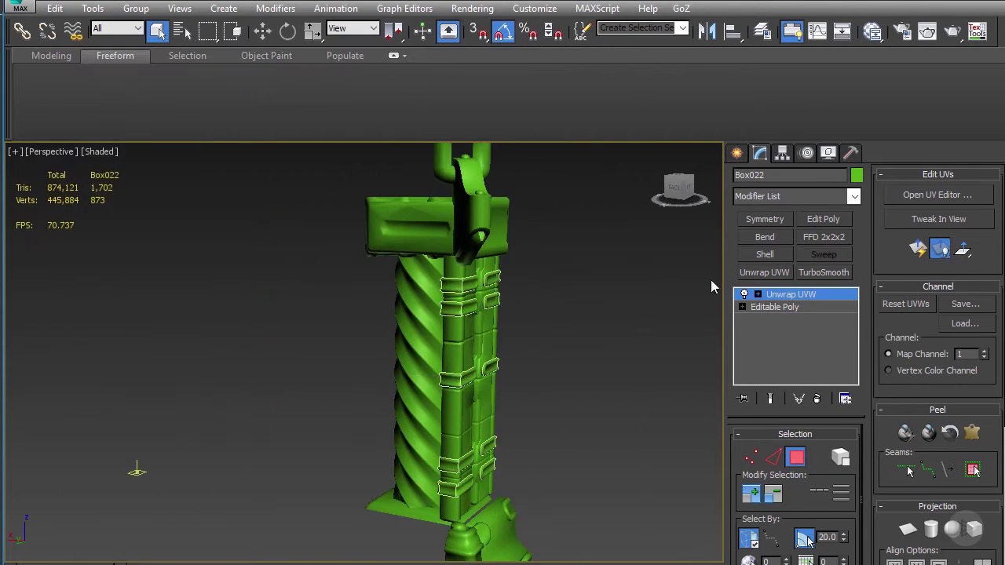
Apply Unwrap UVW to the twisted column and examine its UV layout with the checker background hidden
left_click(410, 306)
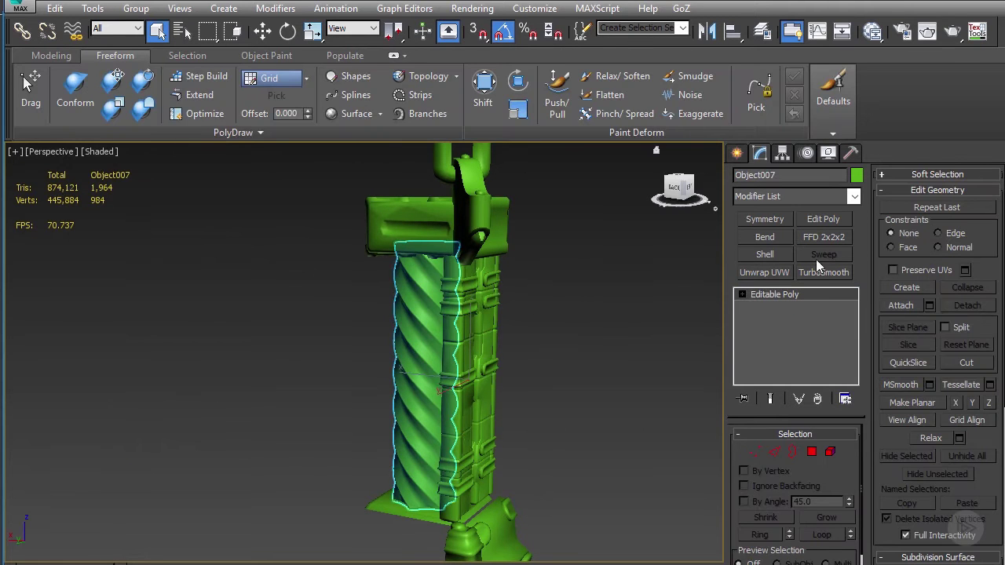
left_click(769, 271)
left_click(933, 195)
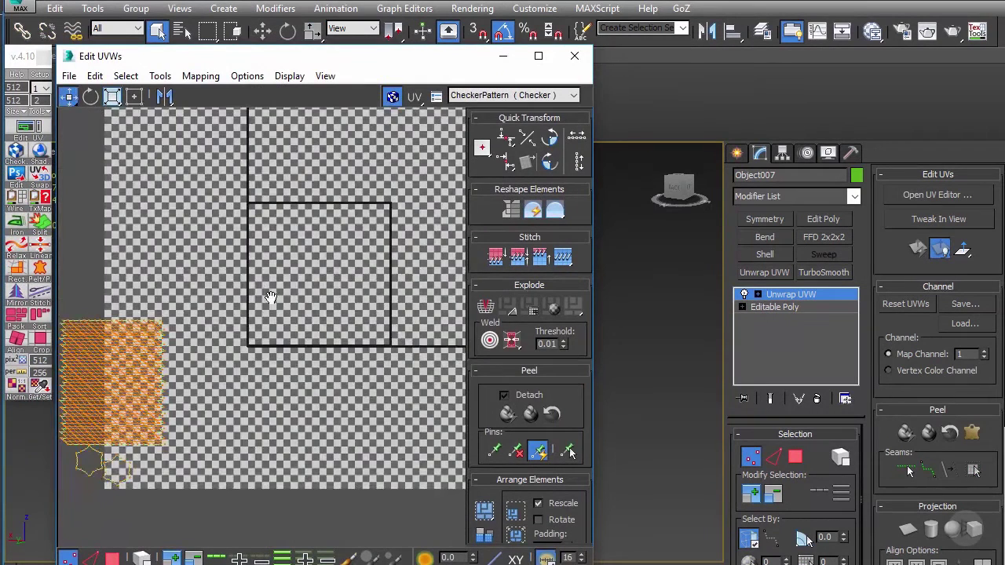
middle_click_drag(270, 297, 333, 284)
left_click(391, 95)
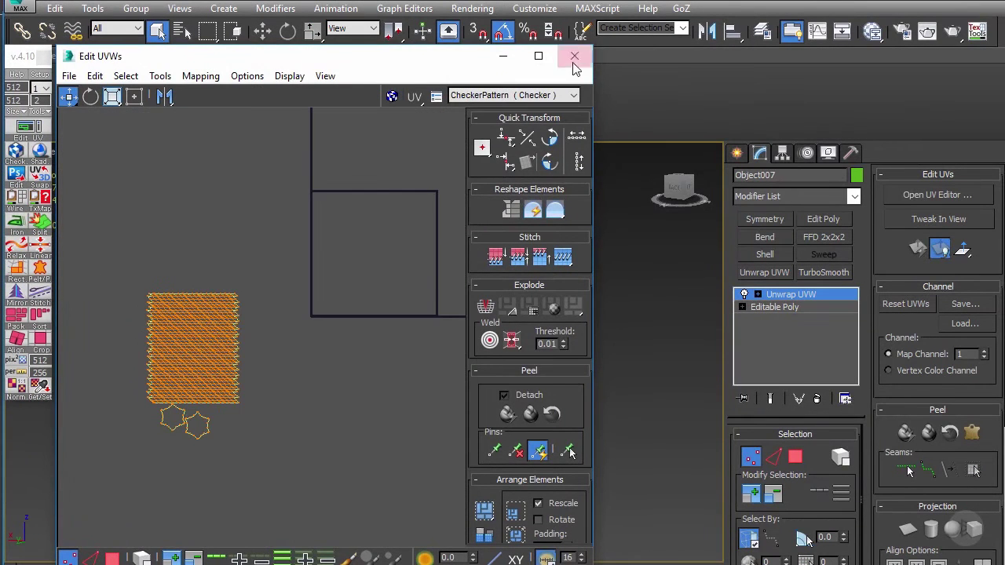
left_click(574, 58)
left_click(784, 292)
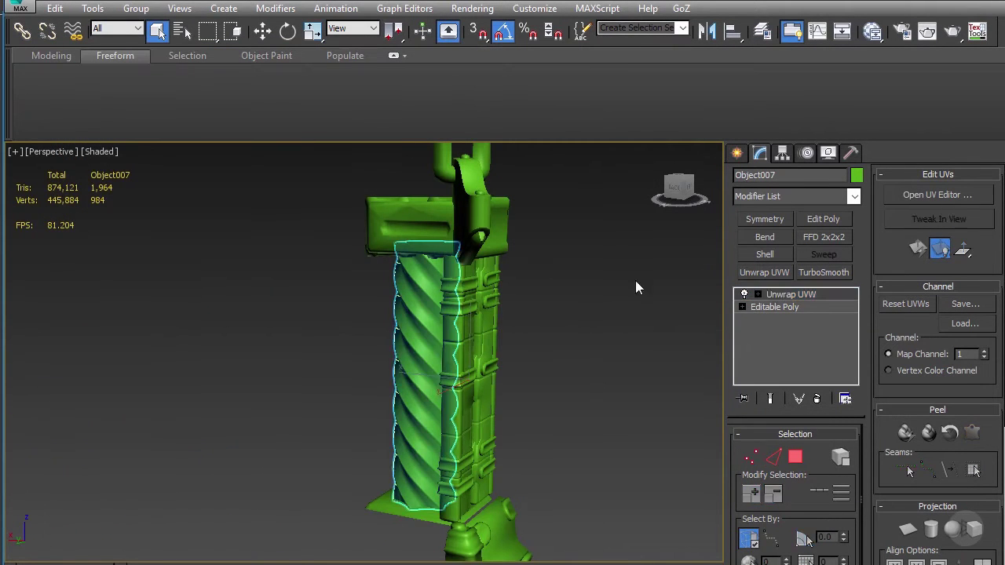
Apply Unwrap UVW to the block above the column and show its UV layout without the checker background
left_click(399, 215)
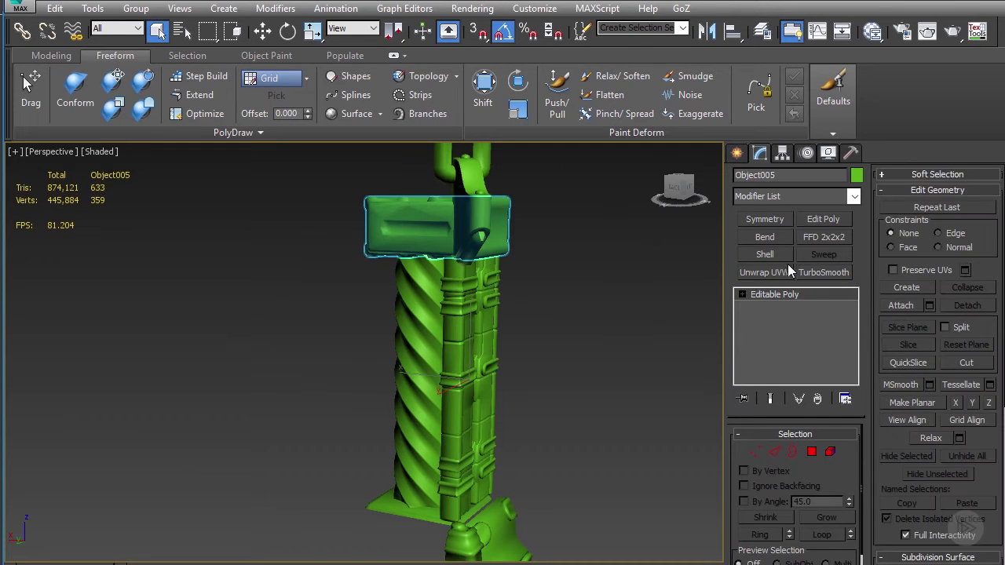
left_click(766, 273)
left_click(910, 196)
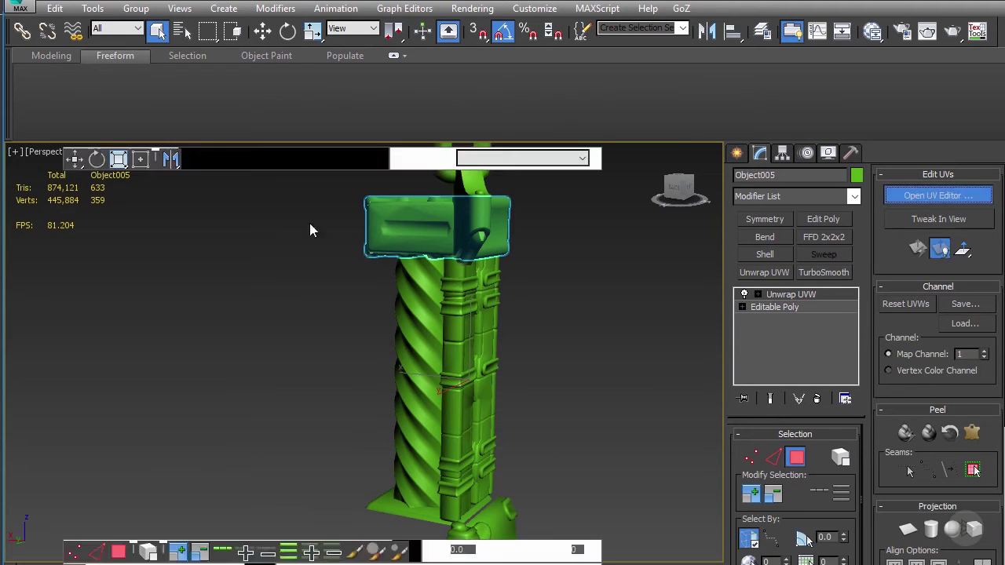
left_click_drag(0, 32, 411, 64)
scroll(302, 302, "down", 3)
middle_click_drag(345, 249, 311, 366)
left_click(409, 100)
scroll(323, 272, "down", 1)
middle_click_drag(323, 272, 315, 322)
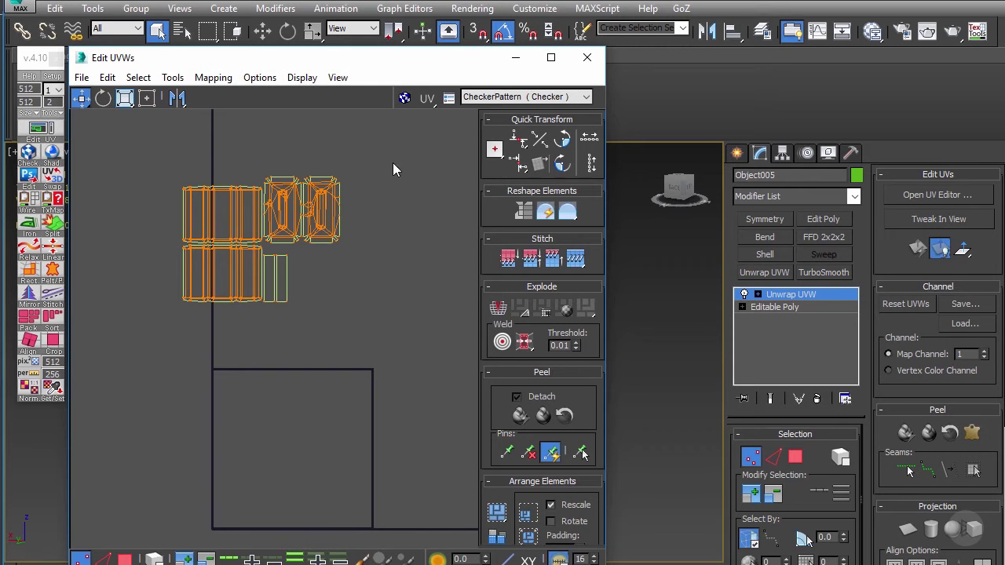
Select all of the block's UV shells in polygon mode and run Rescale Elements on them
left_click_drag(385, 59, 336, 53)
middle_click_drag(571, 270, 640, 317)
scroll(622, 263, "up", 3)
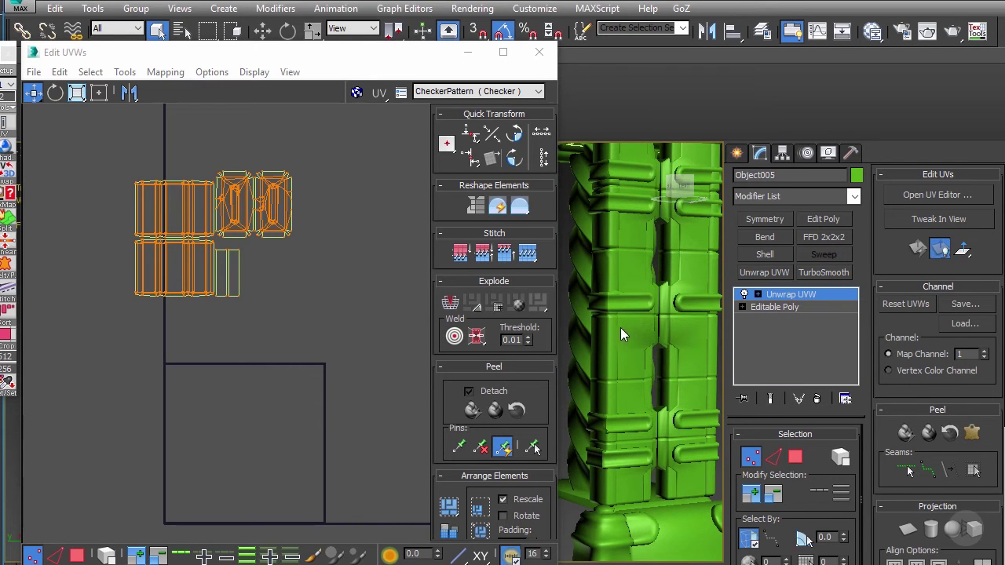
middle_click_drag(627, 333, 659, 313, "alt")
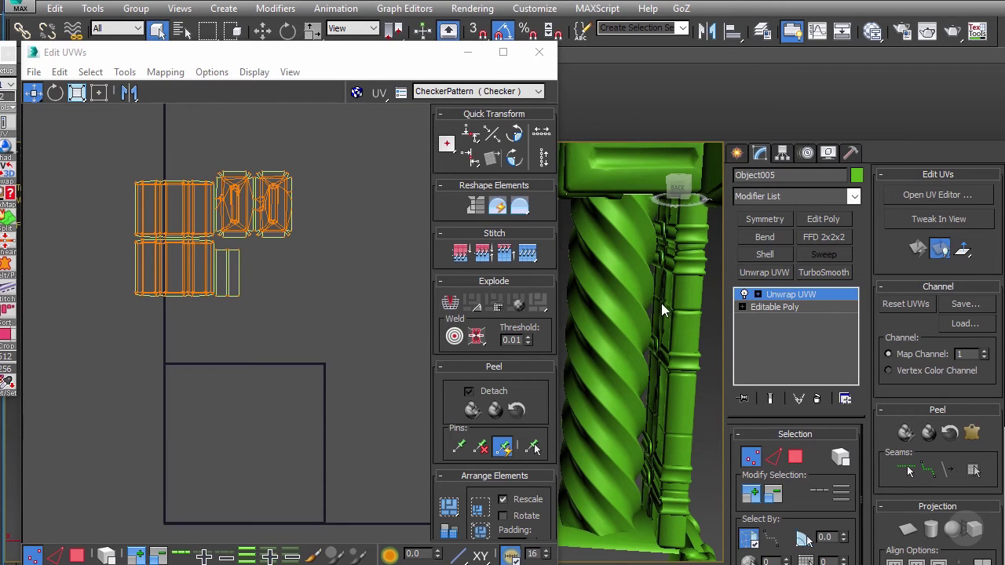
middle_click_drag(312, 303, 320, 322)
scroll(319, 322, "down", 1)
left_click(76, 554)
left_click_drag(158, 251, 335, 304)
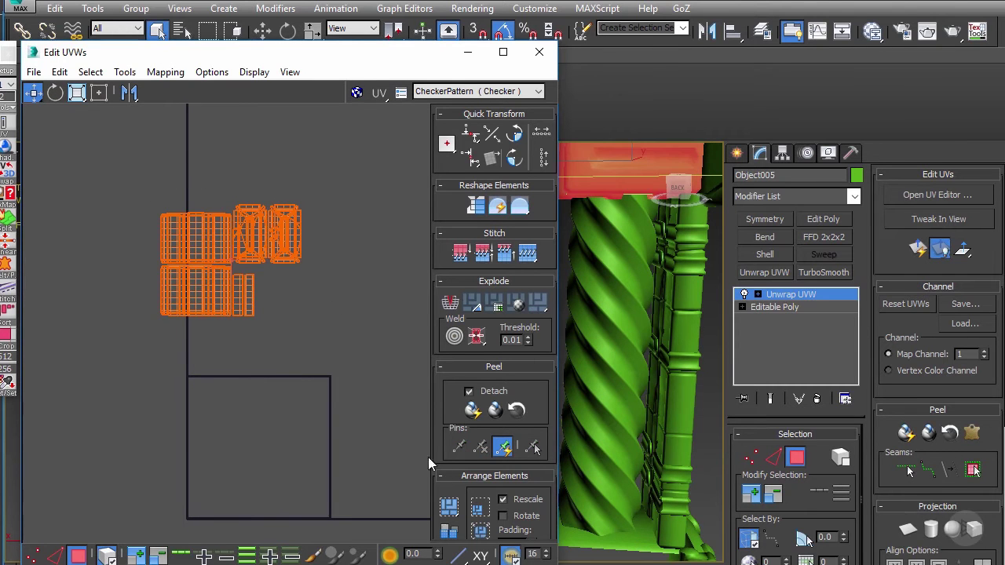
left_click_drag(442, 396, 443, 350)
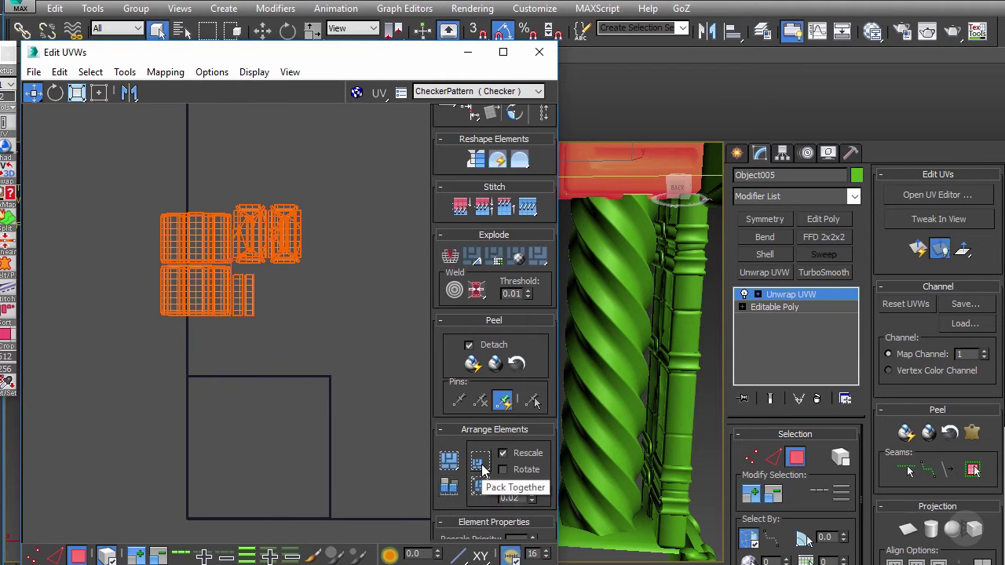
left_click(479, 485)
Move the block's UV shells outside the 0–1 UV square, to its left
middle_click_drag(314, 401, 288, 354)
scroll(287, 354, "down", 2)
left_click_drag(266, 392, 158, 280)
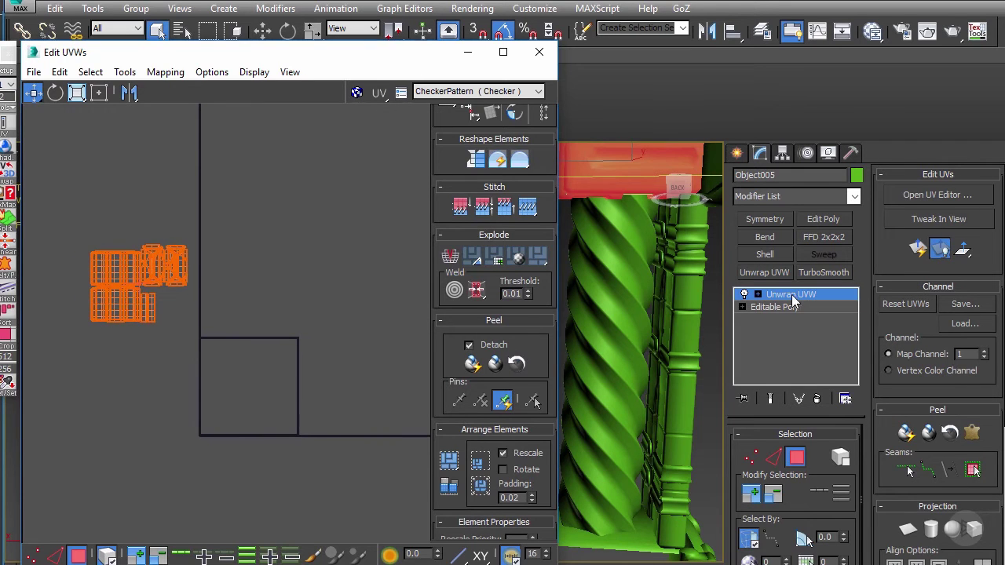
Close the UV editor and collapse the block's Unwrap UVW modifier into the Editable Poly
left_click(787, 296)
left_click(542, 53)
middle_click_drag(510, 173, 404, 196, "alt")
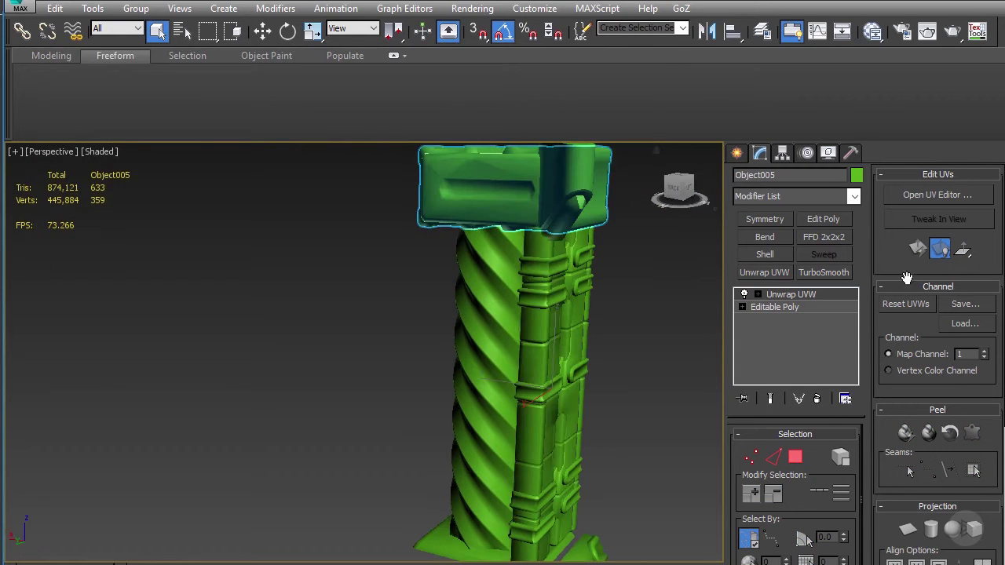
right_click(791, 294)
left_click(829, 433)
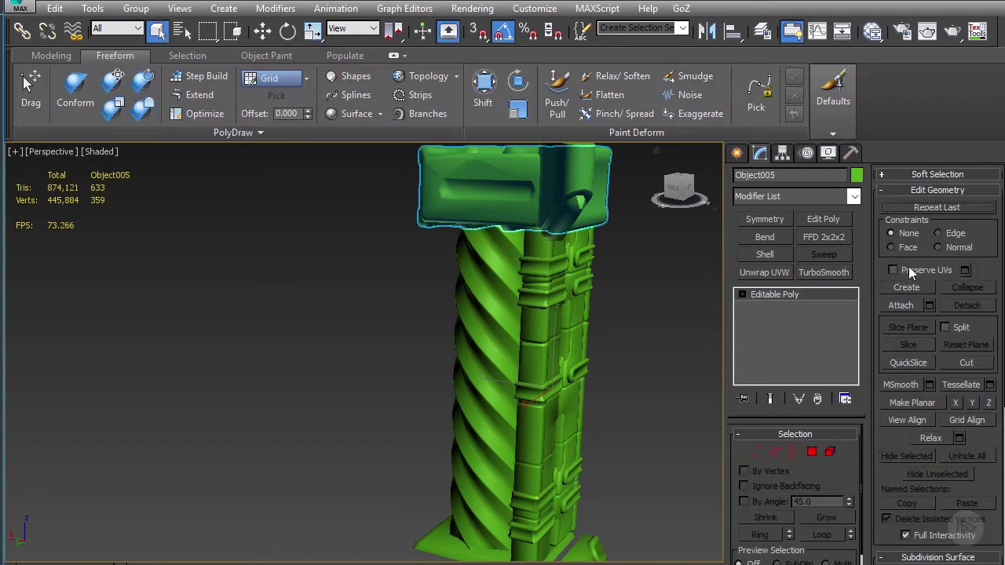
Attach the twisted column, pillars, raised bands and base plate to the block
left_click(901, 305)
left_click(493, 296)
left_click(542, 291)
left_click(551, 270)
middle_click_drag(528, 307, 523, 291)
scroll(525, 297, "down", 3)
left_click(488, 457)
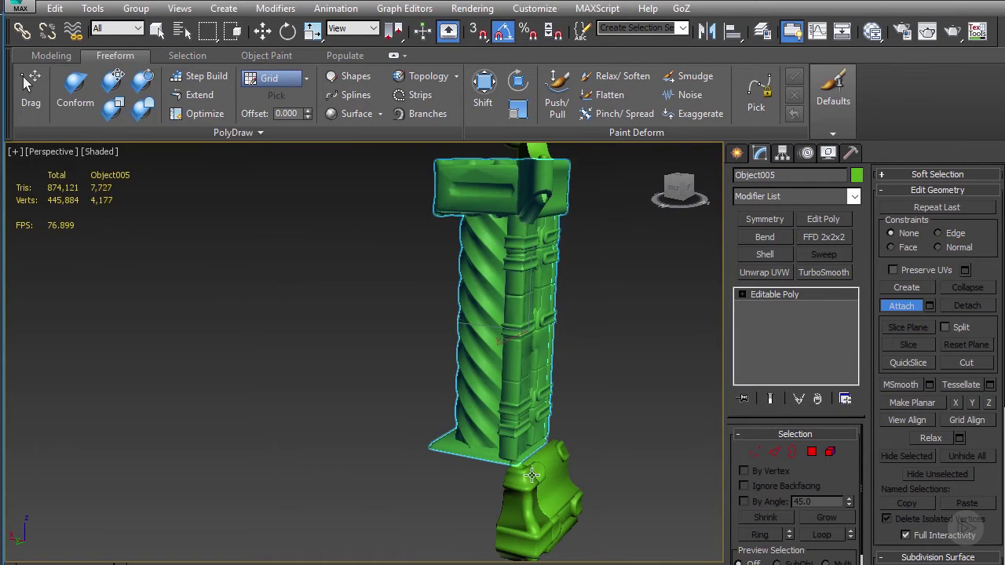
Attach the foot pieces below, the clasp and the chain link to the same mesh, and end attaching
left_click(528, 474)
left_click(548, 473)
middle_click_drag(527, 508, 512, 558)
left_click(507, 267)
left_click(519, 273)
middle_click_drag(548, 286, 648, 269, "alt")
key("w")
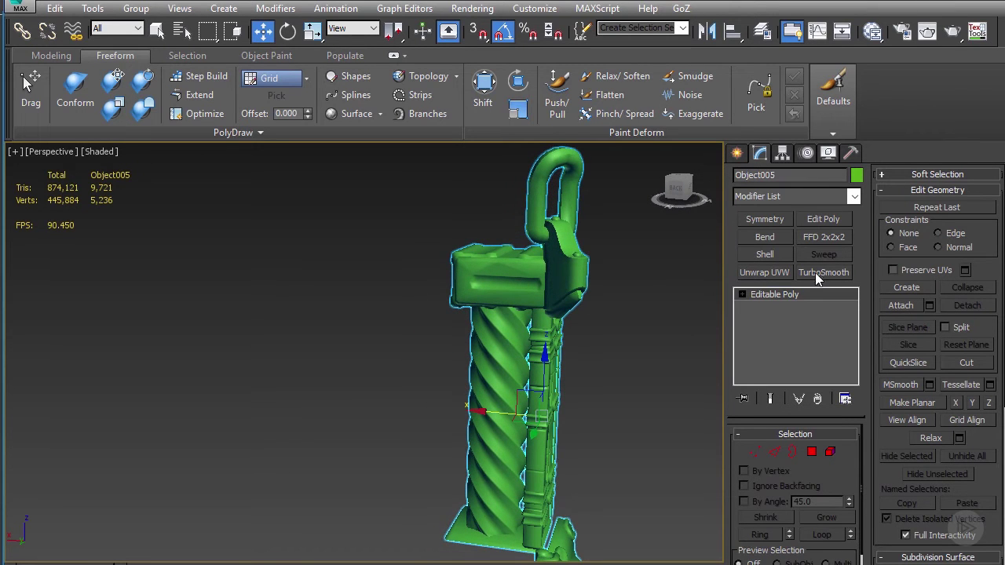
Apply Unwrap UVW to the combined mesh and show its whole UV layout without the checker background
left_click(764, 272)
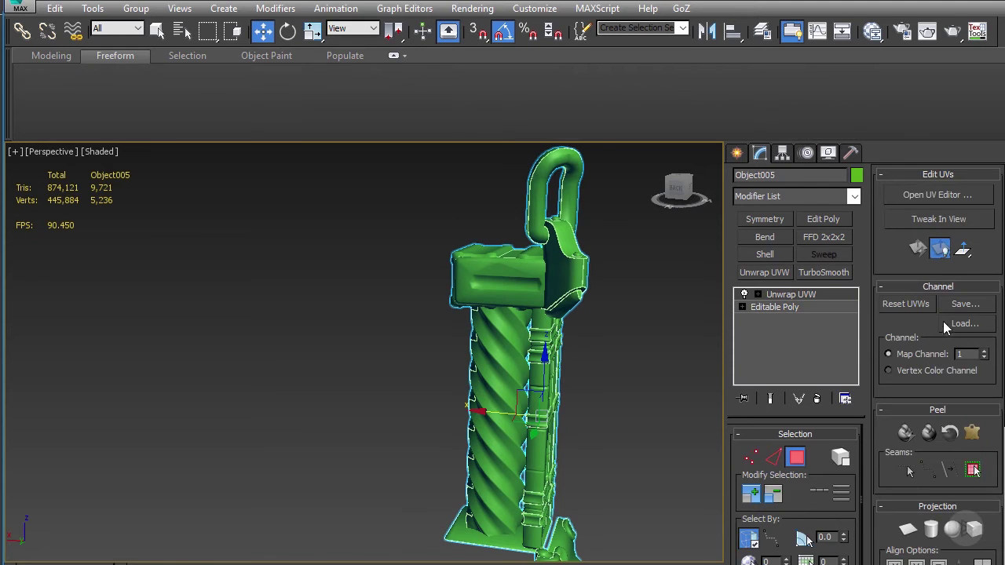
left_click(926, 194)
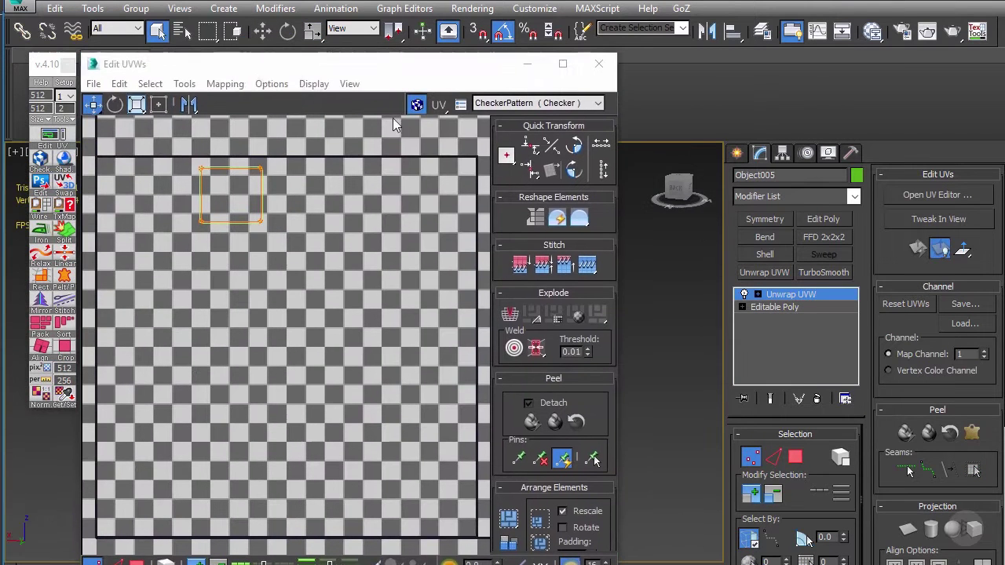
left_click(416, 105)
scroll(336, 239, "down", 3)
scroll(334, 248, "down", 3)
middle_click_drag(352, 284, 311, 274)
scroll(344, 290, "down", 1)
key("w")
scroll(284, 276, "down", 3)
scroll(307, 263, "up", 2)
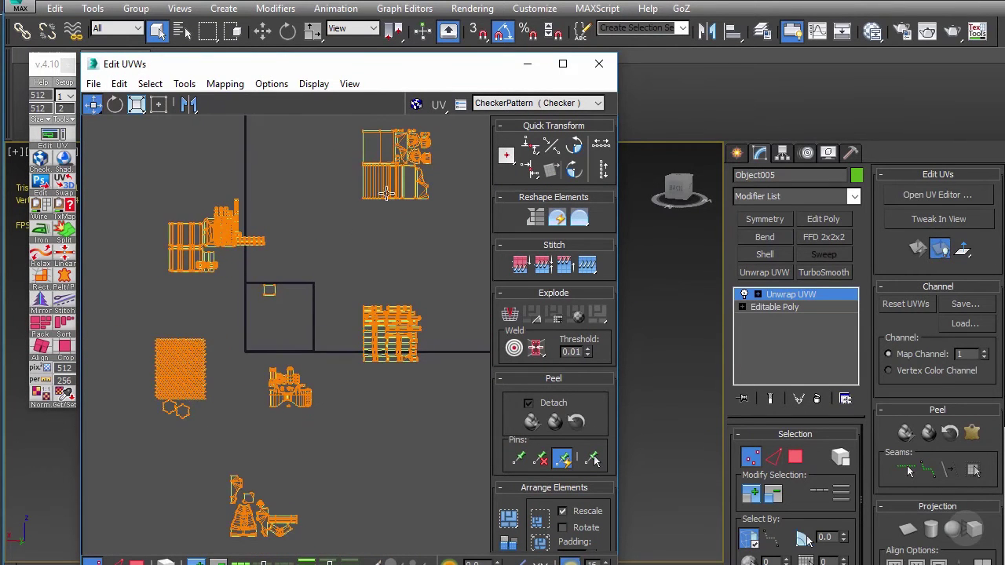
middle_click_drag(376, 202, 375, 212)
Select the UV shells of all the attached parts as polygon elements and run Rescale Elements on them
left_click(164, 562)
left_click(136, 562)
scroll(189, 317, "down", 2)
left_click_drag(139, 166, 226, 313)
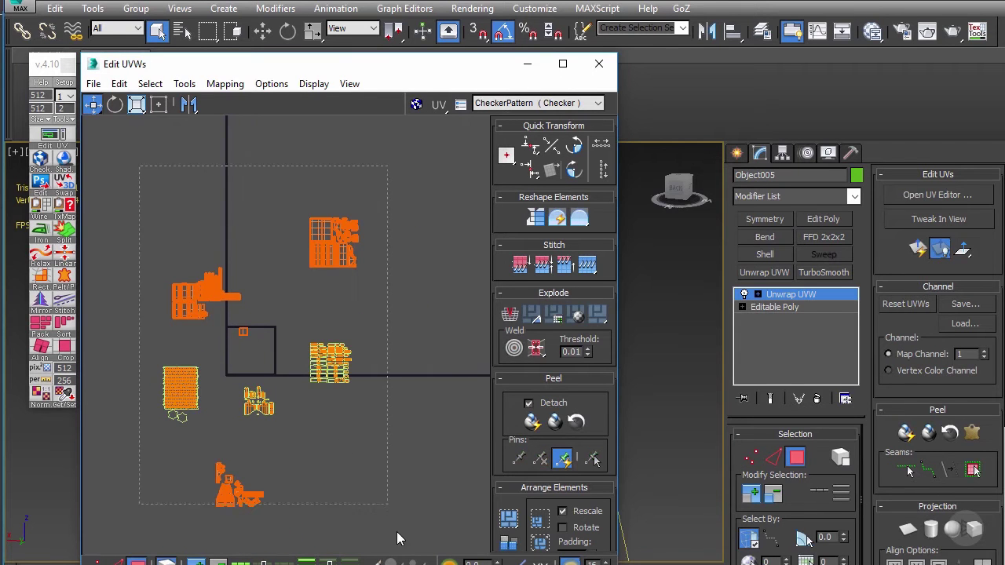
left_click(515, 548)
scroll(342, 406, "up", 2)
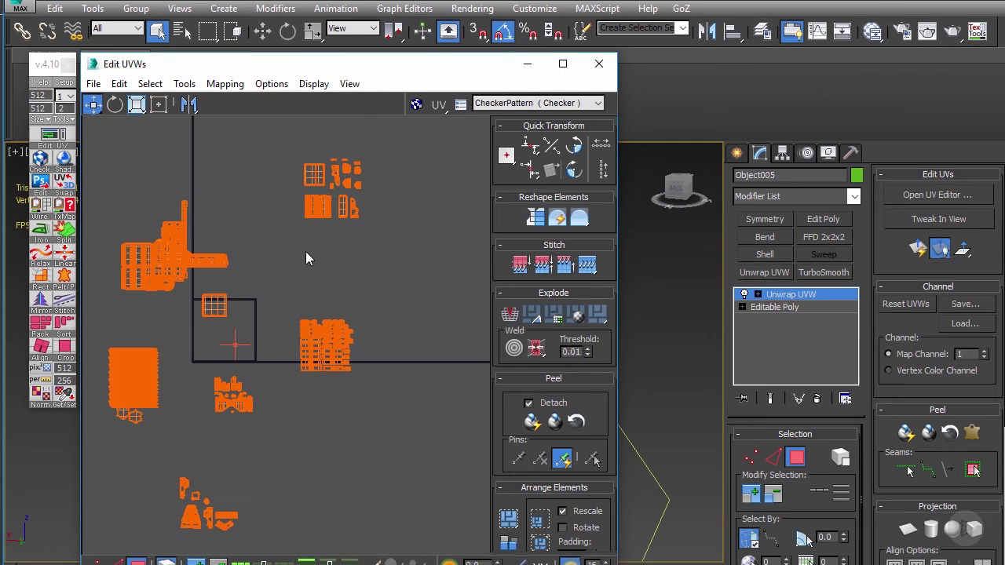
middle_click_drag(370, 252, 427, 255)
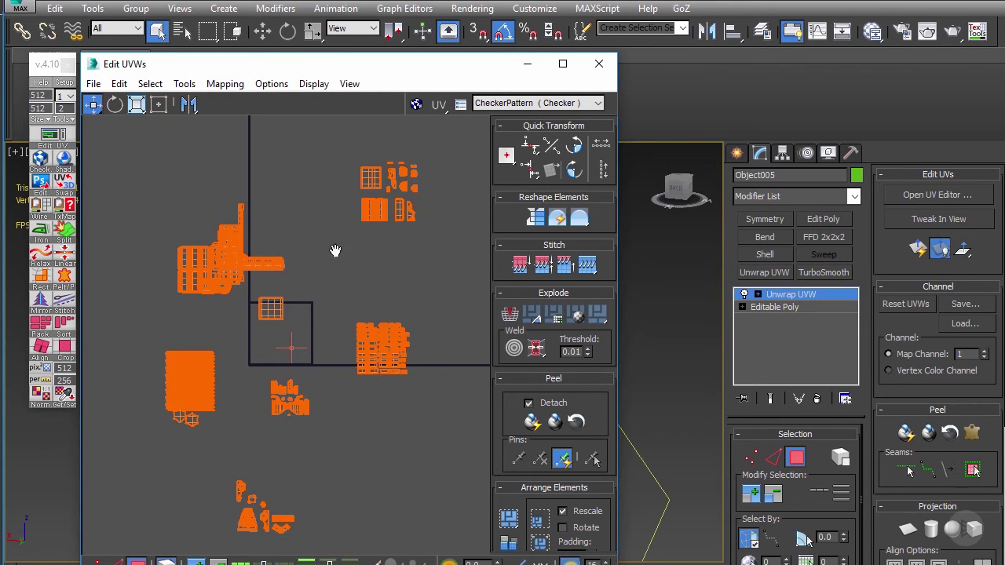
middle_click_drag(313, 240, 355, 263)
Try to move the large block shells away from the overlapping pillar shells, and undo the move
scroll(313, 227, "up", 2)
middle_click_drag(275, 213, 293, 212)
left_click(319, 216)
left_click(166, 561)
scroll(187, 289, "up", 2)
left_click_drag(189, 256, 288, 365)
scroll(283, 355, "up", 2)
key("5")
left_click_drag(174, 213, 281, 303)
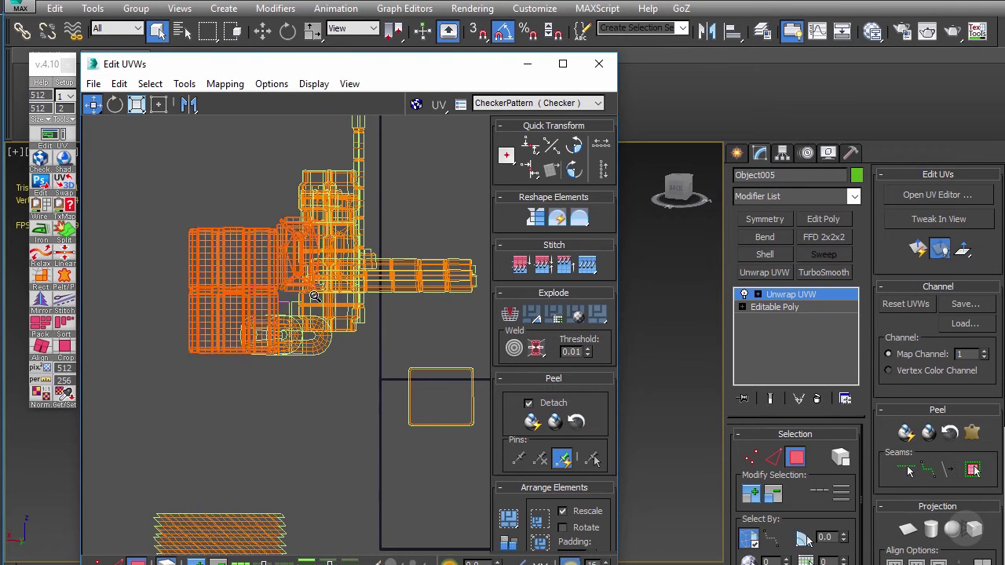
scroll(301, 293, "up", 1)
middle_click_drag(339, 239, 320, 252)
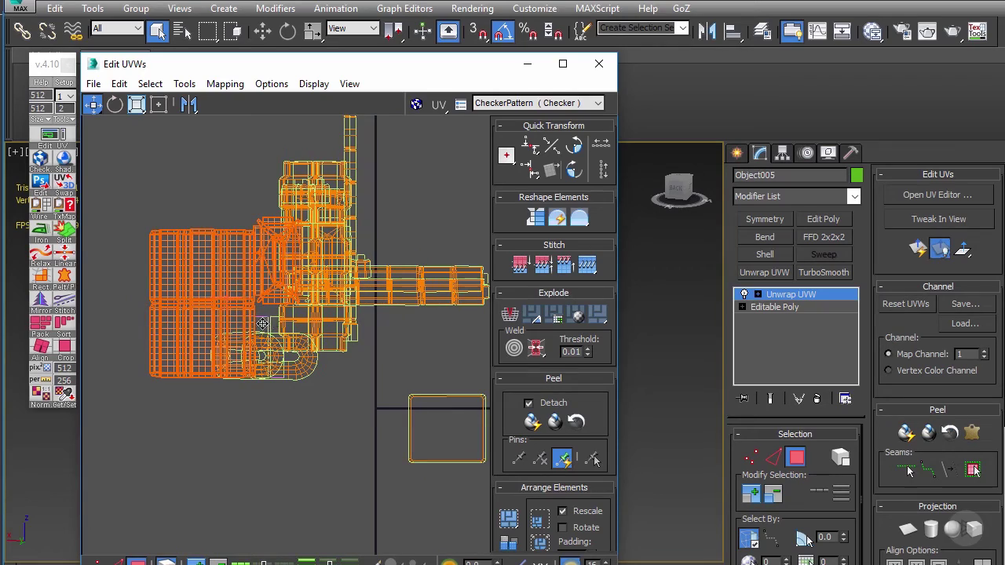
left_click_drag(196, 241, 107, 217)
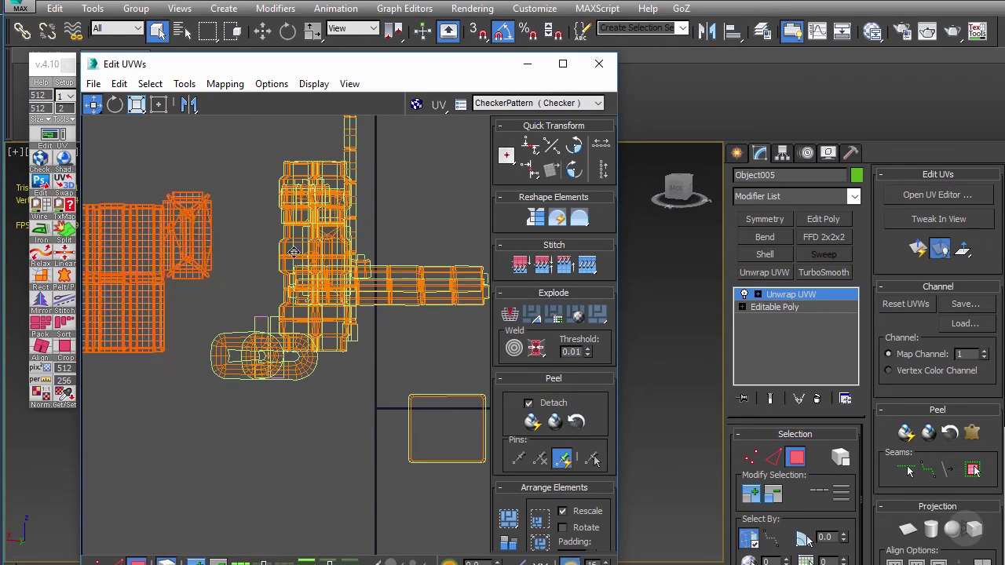
key("ctrl+z")
Move the tall stack of pillar shells off the block shells, to the empty area above the UV square
scroll(314, 240, "up", 1)
scroll(386, 287, "up", 2)
middle_click_drag(377, 257, 303, 332)
scroll(366, 303, "up", 2)
scroll(381, 287, "down", 2)
scroll(303, 332, "down", 1)
left_click_drag(219, 162, 385, 215)
left_click_drag(277, 208, 485, 191)
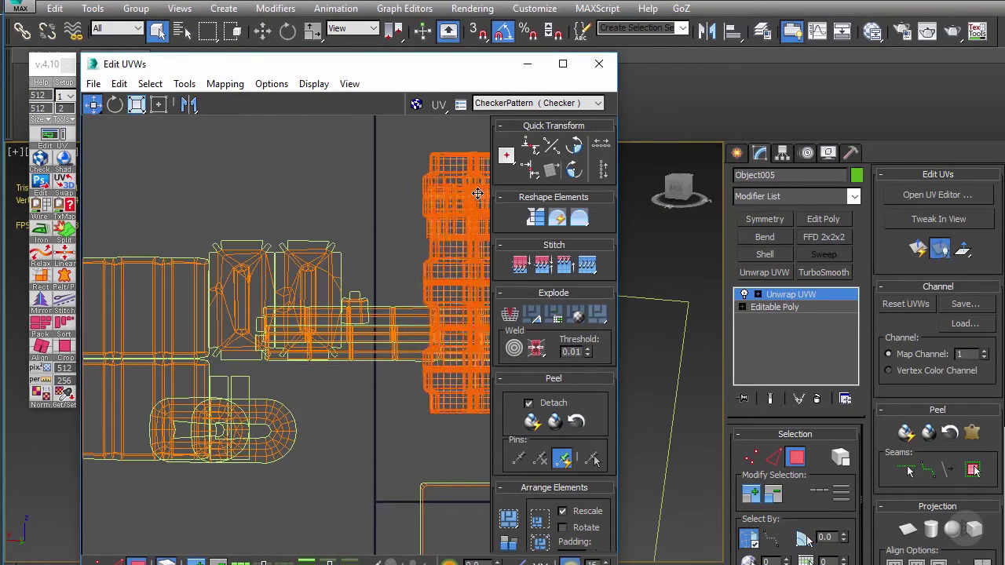
middle_click_drag(425, 218, 337, 224)
left_click_drag(396, 228, 417, 144)
Move the long horizontal strip and the small notched shell away from the block shells
left_click_drag(302, 346, 416, 412)
middle_click_drag(301, 276, 377, 273)
left_click_drag(348, 313, 415, 231)
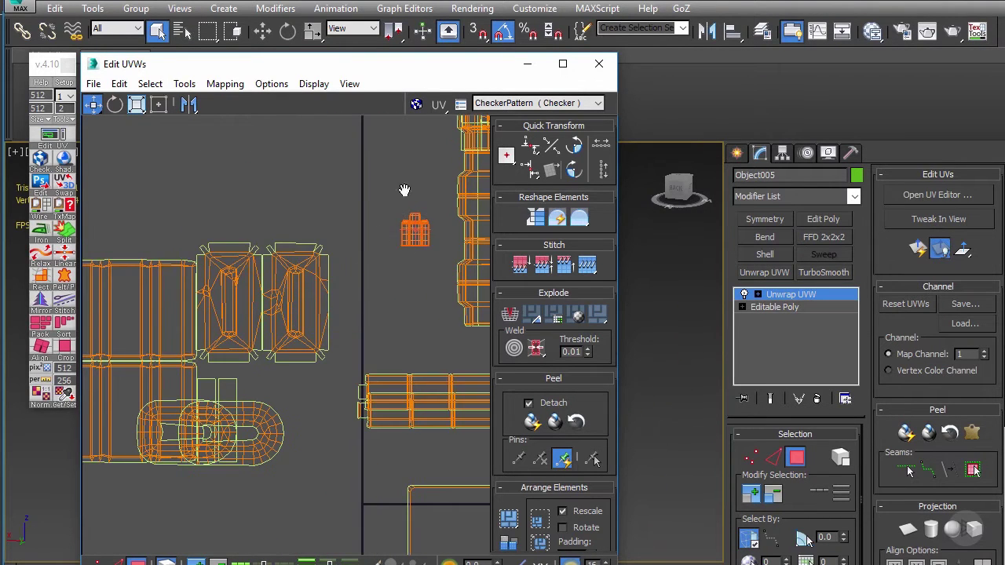
Move the first of the two overlapping rounded link shells down, clear of the block shells
middle_click_drag(283, 392, 319, 357)
left_click_drag(303, 413, 269, 544)
left_click_drag(242, 399, 280, 397)
right_click(281, 396)
middle_click_drag(315, 337, 361, 279)
scroll(357, 328, "up", 3)
scroll(354, 333, "up", 3)
left_click(348, 350)
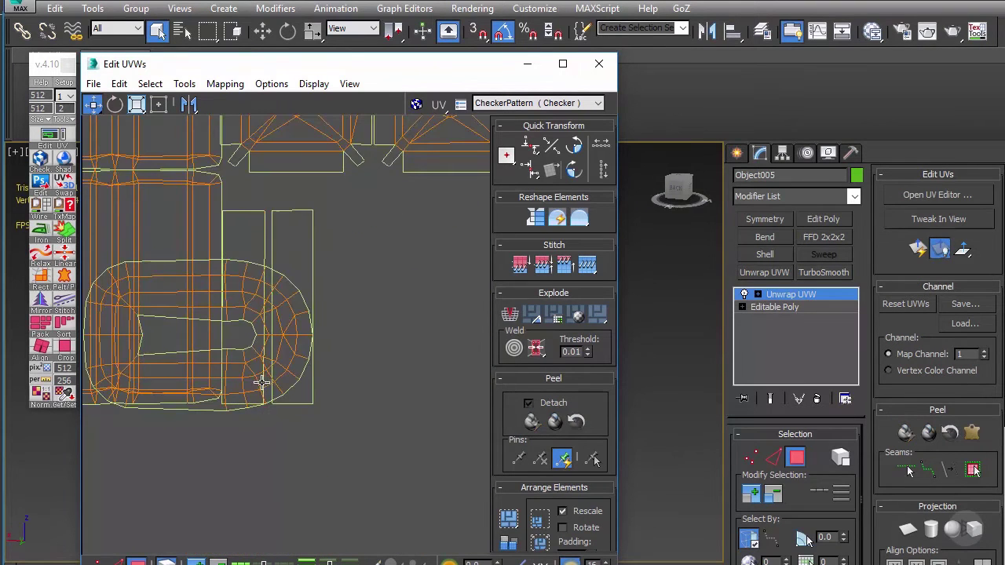
Separate the remaining rounded link shells from the thin rectangular shells and place them side by side below the block shells
left_click_drag(266, 379, 197, 520)
scroll(271, 346, "down", 5)
middle_click_drag(261, 366, 267, 331)
left_click_drag(257, 340, 188, 399)
middle_click_drag(252, 238, 164, 311)
scroll(164, 310, "down", 5)
middle_click_drag(308, 263, 309, 298)
scroll(310, 297, "up", 1)
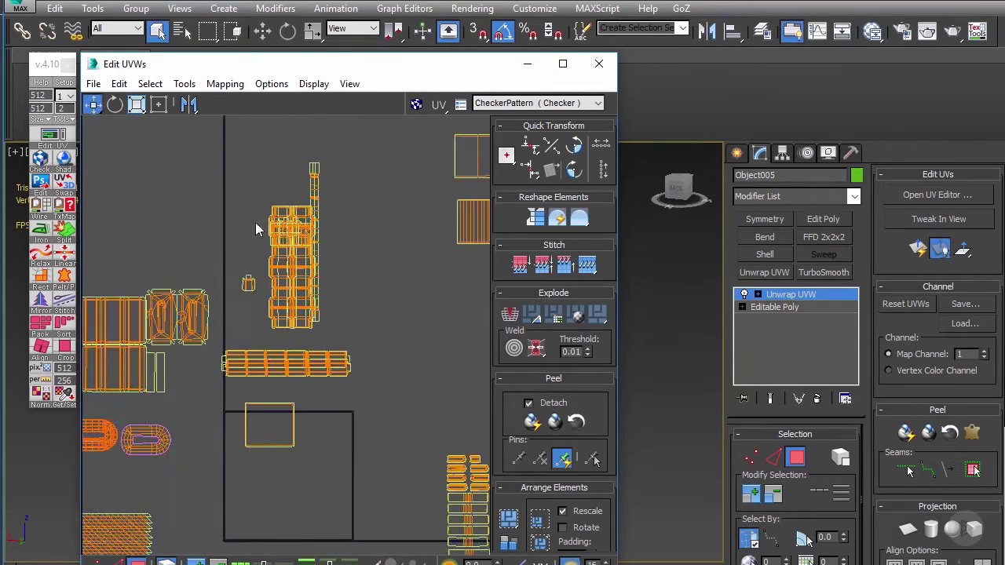
Pack the overlapping pillar and horizontal strip shells above the UV square so that they lie side by side
left_click_drag(355, 365, 356, 367)
middle_click_drag(364, 339, 394, 247)
left_click(539, 519)
middle_click_drag(323, 371, 303, 384)
Undo the accidental change and move the packed pillar and strip shells directly above the UV square
scroll(304, 337, "down", 3)
left_click(308, 348)
key("ctrl+z")
key("q")
left_click_drag(331, 387, 331, 288)
scroll(333, 288, "up", 1)
middle_click_drag(381, 290, 334, 294)
left_click(325, 237)
scroll(395, 244, "down", 4)
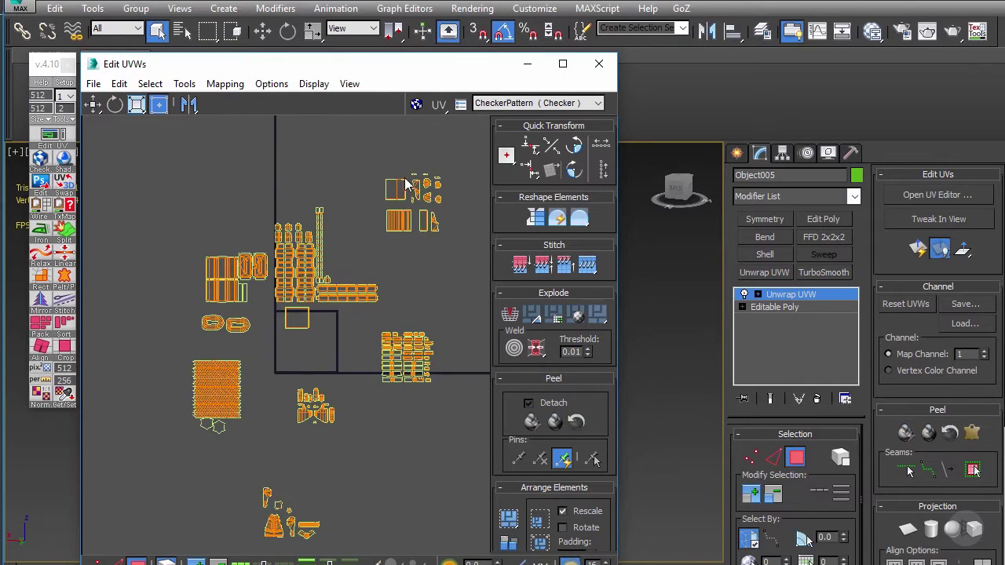
Pack the panel and small curved shells near the upper right, then place them beside the tall thin strips
scroll(396, 168, "up", 2)
middle_click_drag(395, 170, 359, 182)
left_click_drag(339, 170, 448, 271)
left_click(540, 517)
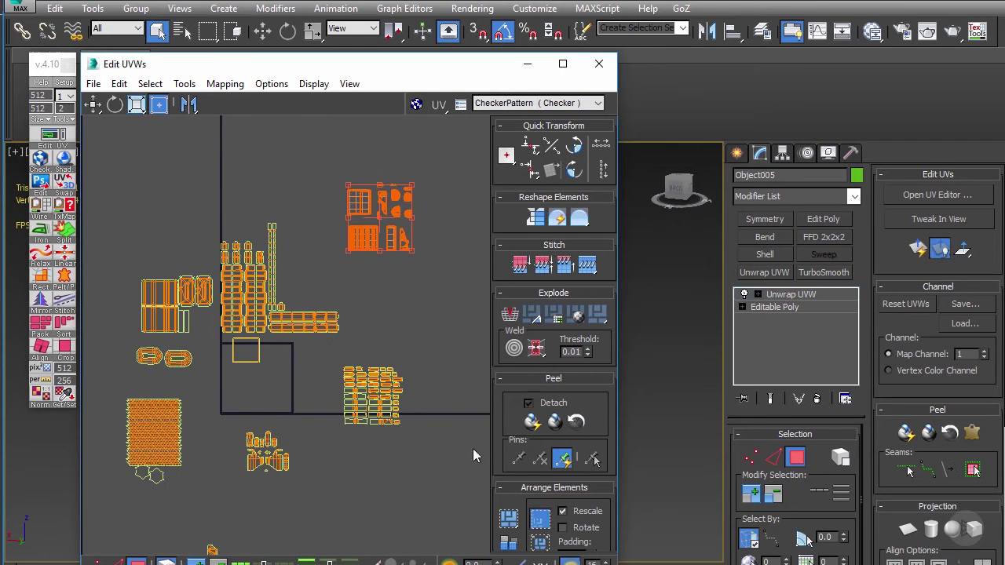
left_click_drag(248, 395, 311, 259)
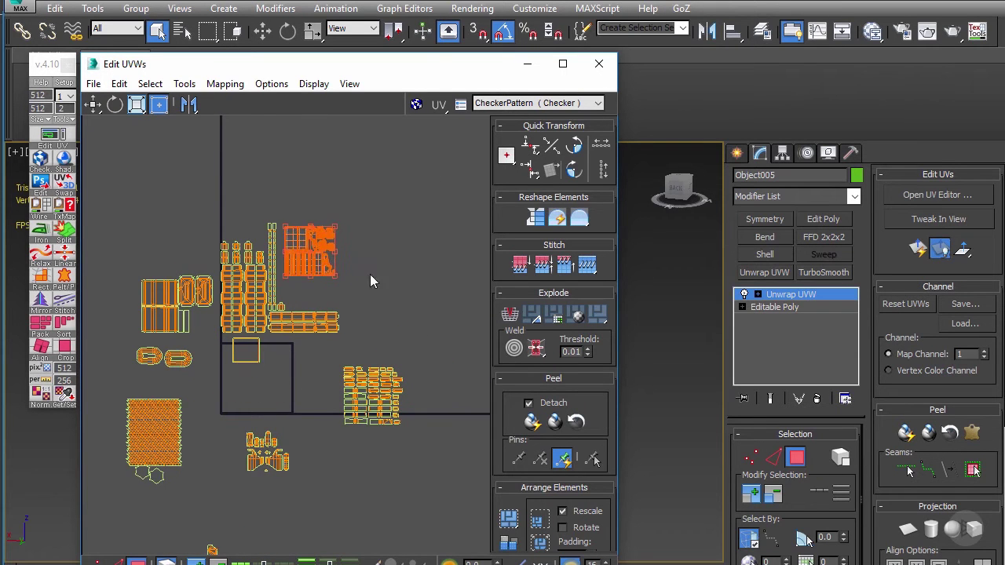
scroll(347, 273, "down", 4)
middle_click_drag(255, 315, 282, 289)
left_click_drag(426, 480, 216, 202)
scroll(268, 280, "down", 1)
scroll(267, 280, "down", 1)
scroll(281, 325, "up", 1)
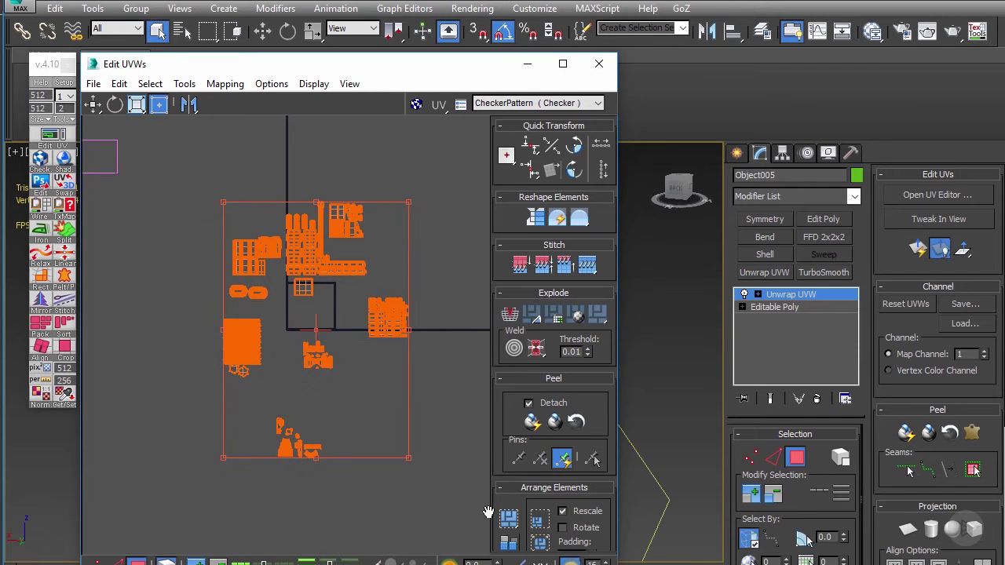
scroll(409, 274, "up", 2)
left_click(428, 250)
Select all the shells, scale them down uniformly and move them toward the lower-left corner of the UV square
middle_click_drag(301, 309, 352, 337)
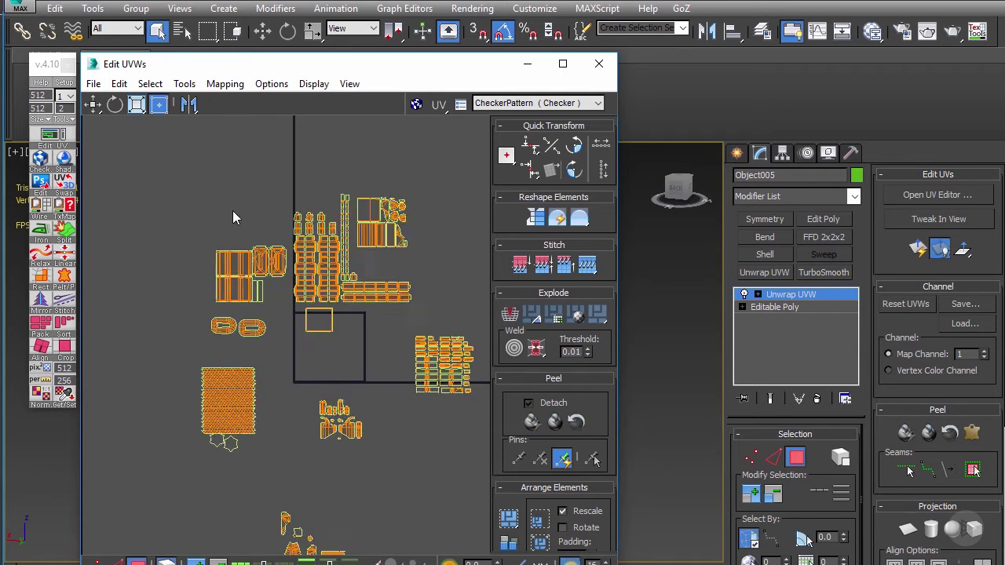
scroll(184, 171, "down", 2)
left_click_drag(423, 466, 423, 467)
scroll(394, 388, "up", 1)
left_click_drag(400, 153, 305, 234, "ctrl")
left_click_drag(305, 249, 316, 267)
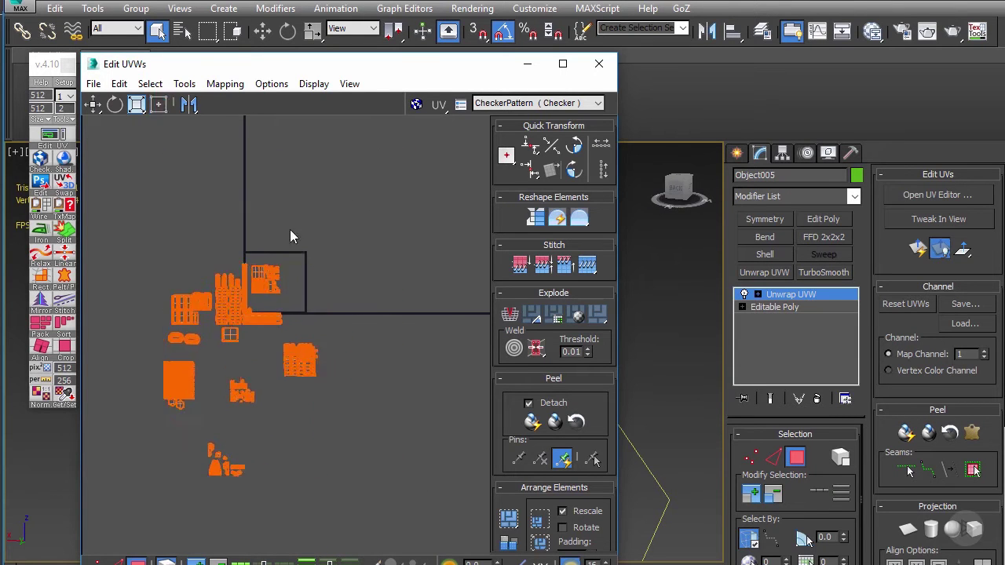
Fine-tune the scale of all the shells and seat the pillar group in the UV square's lower-left corner
middle_click_drag(304, 219, 304, 205, "ctrl+alt")
mouse_move(278, 267)
left_mouse_down()
mouse_move(314, 241)
mouse_move(292, 322)
mouse_move(273, 307)
mouse_move(283, 279)
left_mouse_up()
scroll(285, 277, "up", 2)
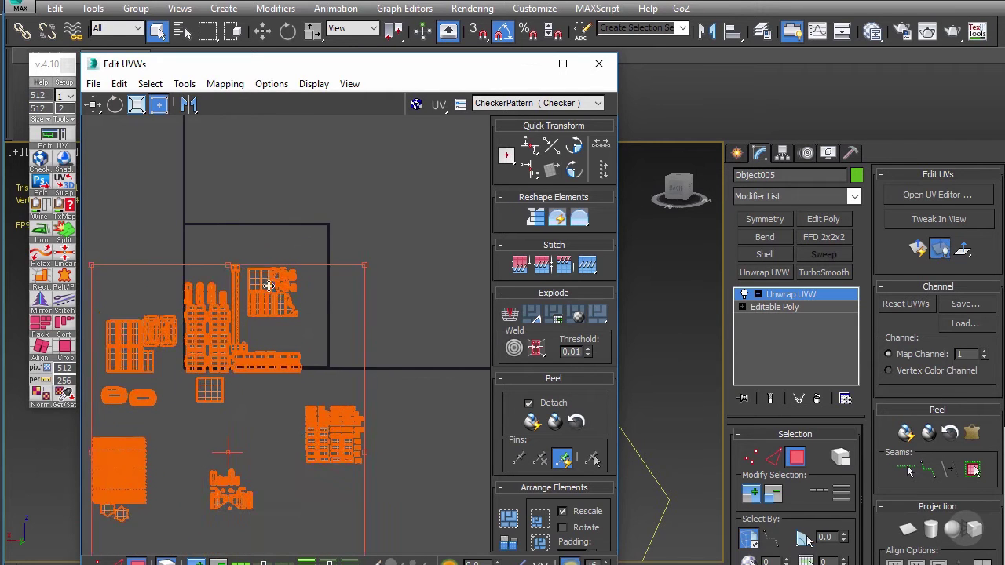
left_click_drag(352, 265, 367, 235)
left_click_drag(262, 265, 254, 296)
left_click(292, 219)
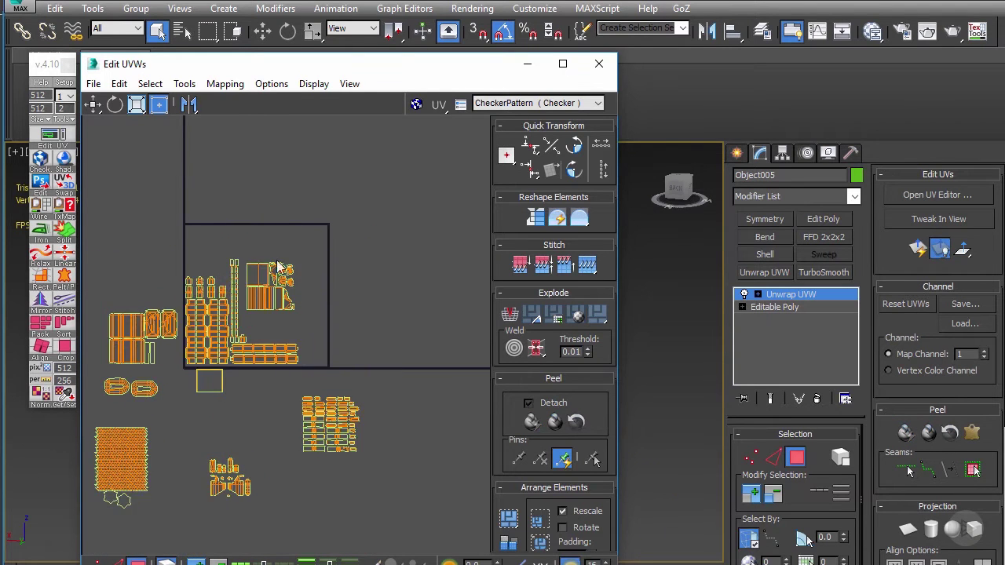
Move the large block shells and their framed neighbours into the UV square, directly above the pillar shells
middle_click_drag(268, 299, 326, 275)
scroll(263, 243, "up", 2)
middle_click_drag(262, 243, 296, 209)
left_click_drag(164, 239, 259, 320)
left_click_drag(272, 236, 328, 176)
Move the zigzag-edged spiral shell and its two hexagonal caps into the lower-right area of the UV square
middle_click_drag(153, 396, 139, 382)
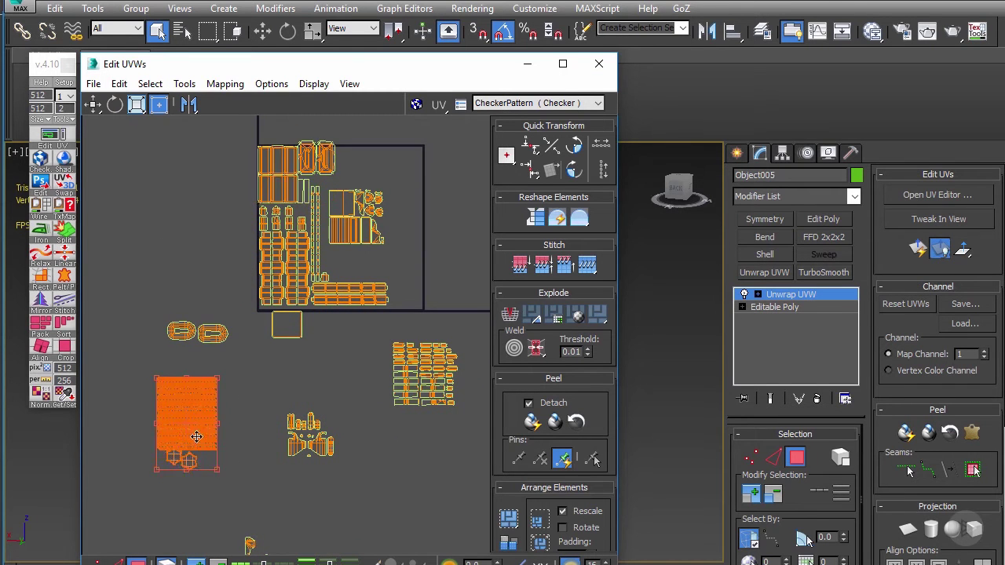
left_click_drag(207, 441, 446, 270)
scroll(441, 247, "up", 2)
middle_click_drag(407, 266, 388, 285)
left_click_drag(406, 267, 402, 278)
scroll(408, 239, "up", 2)
middle_click_drag(332, 206, 353, 243)
middle_click_drag(283, 265, 272, 226)
Move the grid of small rounded and rectangular strip shells to the UV square's upper-right area, above the spiral shell
scroll(305, 293, "down", 1)
middle_click_drag(308, 298, 292, 281)
left_click_drag(317, 364, 455, 469)
left_click_drag(373, 412, 341, 160)
middle_click_drag(373, 253, 377, 320)
left_click_drag(357, 246, 369, 199)
scroll(369, 199, "up", 2)
scroll(320, 237, "down", 1)
Move the winged bracket shells and their small parts to the empty area just above the UV square
middle_click_drag(224, 474, 265, 402)
scroll(267, 407, "down", 2)
left_click_drag(239, 464, 304, 152)
scroll(324, 228, "up", 3)
middle_click_drag(303, 153, 321, 199)
left_click_drag(321, 199, 302, 172)
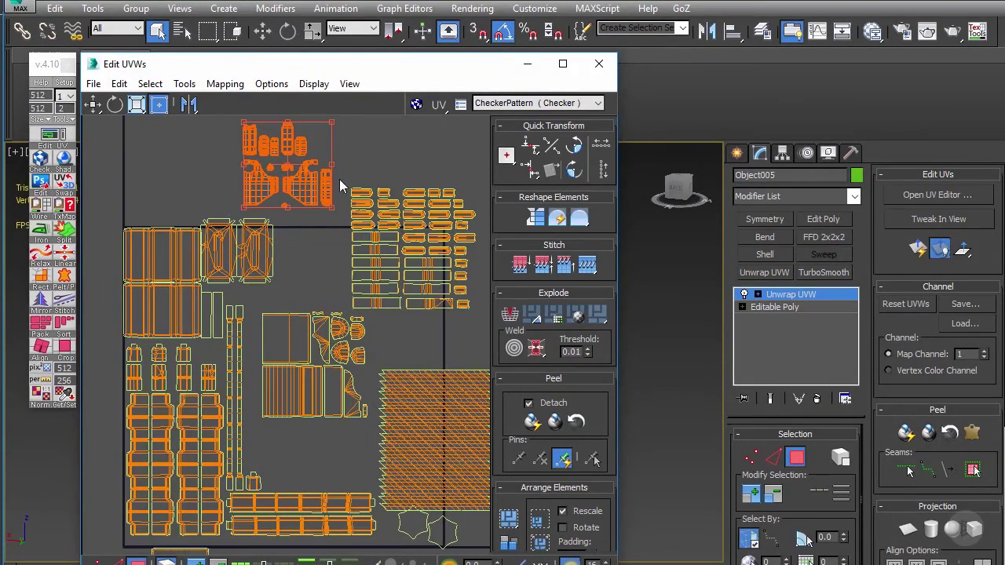
Shift the UV editor aside to reveal the model and place the two rounded link shells between the strip grid and spiral shell
left_click_drag(434, 76, 399, 79)
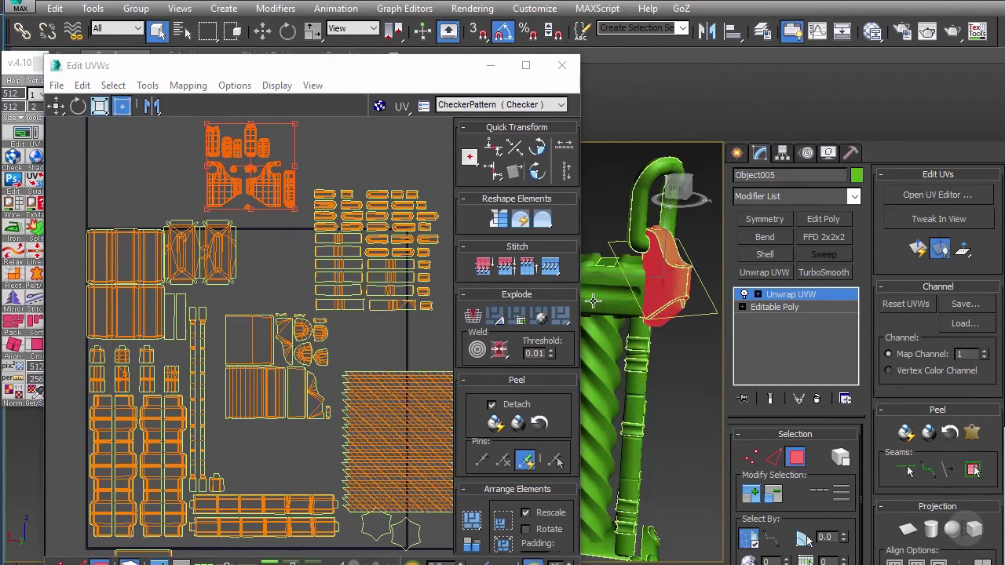
middle_click_drag(443, 254, 445, 275)
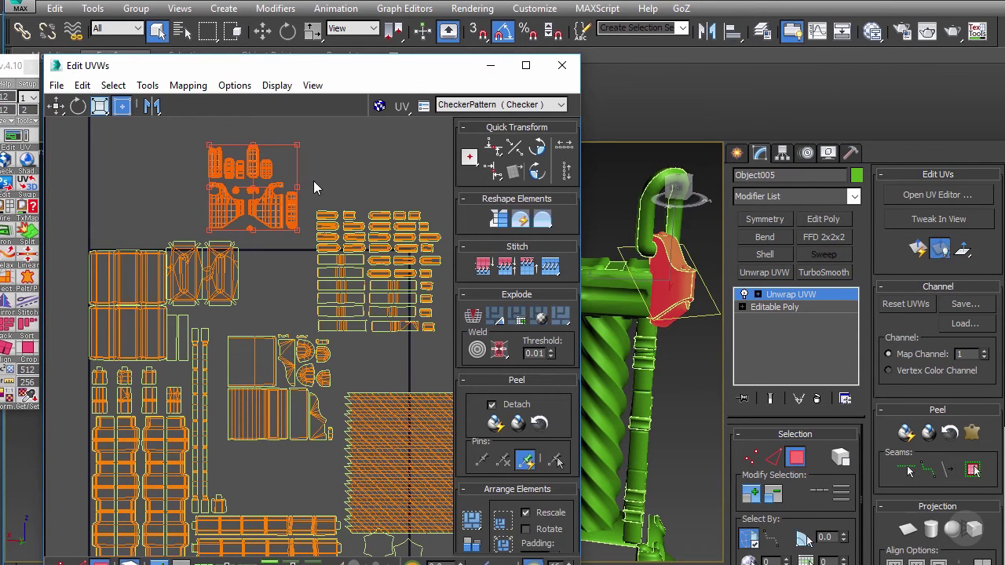
middle_click_drag(276, 315, 277, 230)
scroll(256, 322, "down", 2)
middle_click_drag(138, 437, 214, 441)
left_click_drag(83, 418, 395, 235)
middle_click_drag(385, 248, 312, 276)
scroll(311, 276, "up", 1)
left_click_drag(326, 274, 432, 303)
scroll(399, 242, "up", 1)
scroll(399, 242, "up", 3)
left_click(362, 315)
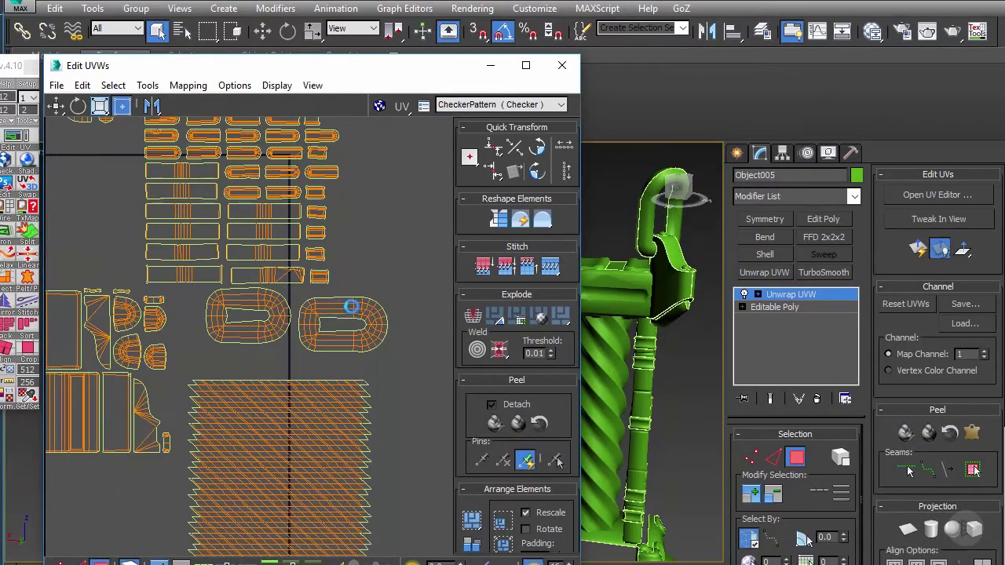
Align the outer rounded link shell level with the other link and close against it
left_click_drag(333, 315, 325, 304)
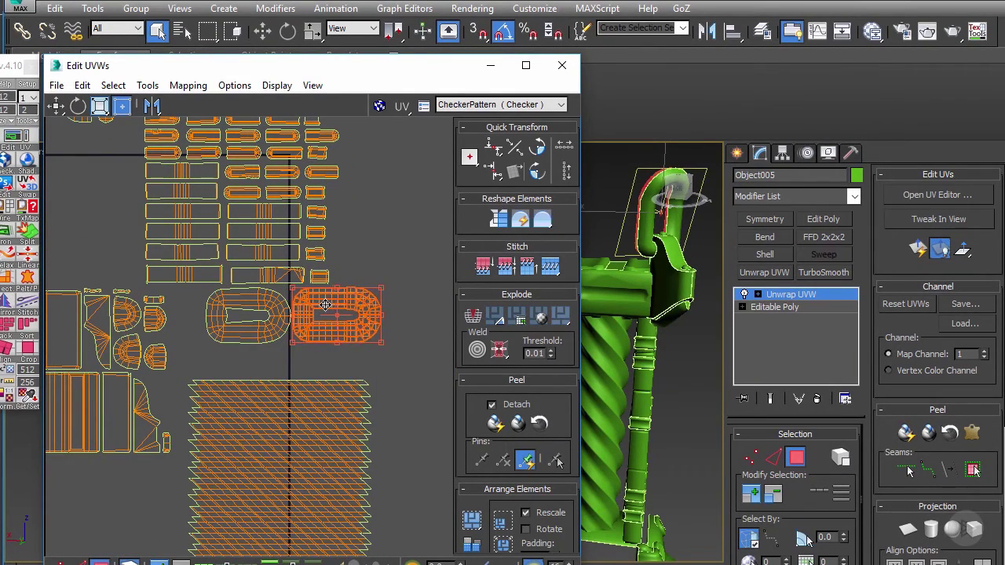
middle_click_drag(375, 288, 399, 282)
scroll(397, 283, "down", 1)
left_click(393, 285)
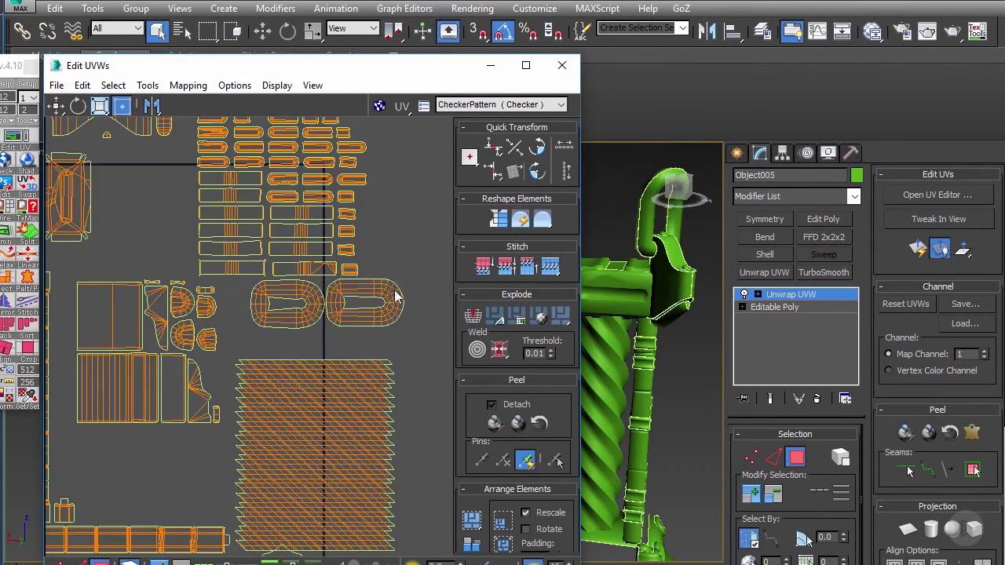
Select all the shells and scale them down uniformly to bring the layout closer to the UV square's size
scroll(393, 285, "down", 3)
middle_click_drag(353, 247, 381, 198)
scroll(175, 287, "down", 3)
left_click(121, 106)
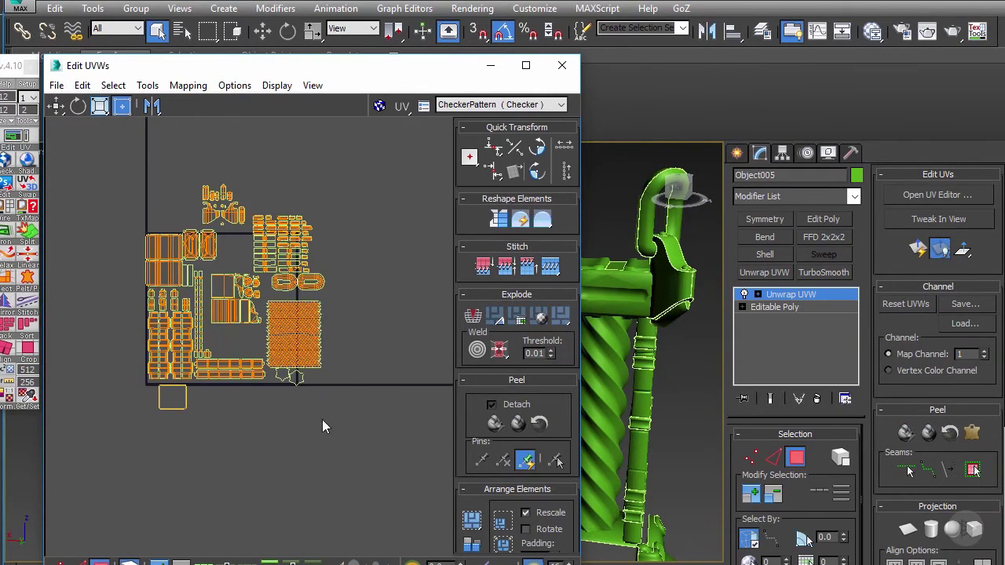
left_click_drag(118, 167, 383, 442)
scroll(309, 264, "up", 3)
left_click_drag(329, 165, 302, 209, "ctrl")
scroll(316, 188, "up", 1)
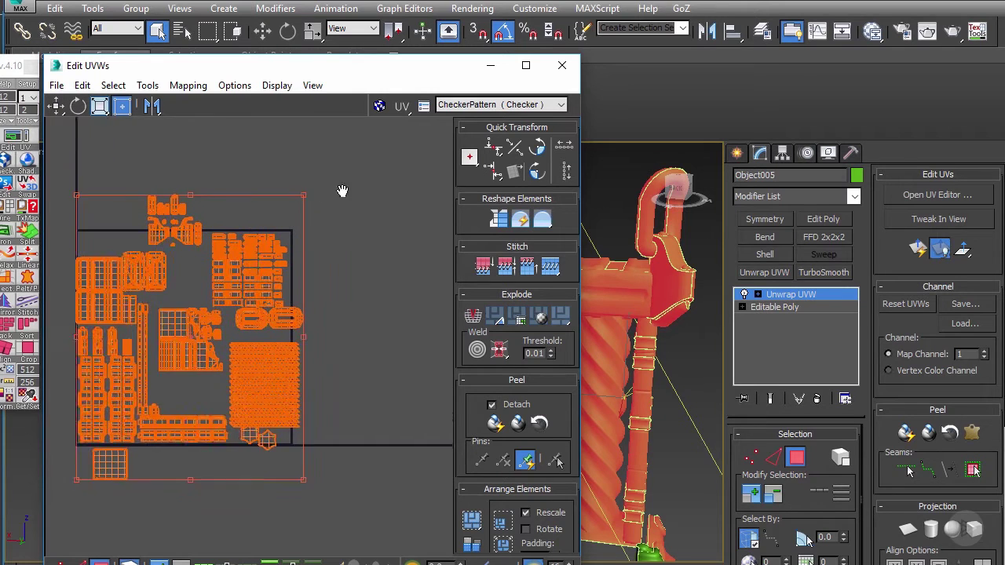
scroll(310, 215, "up", 1)
left_click(394, 367)
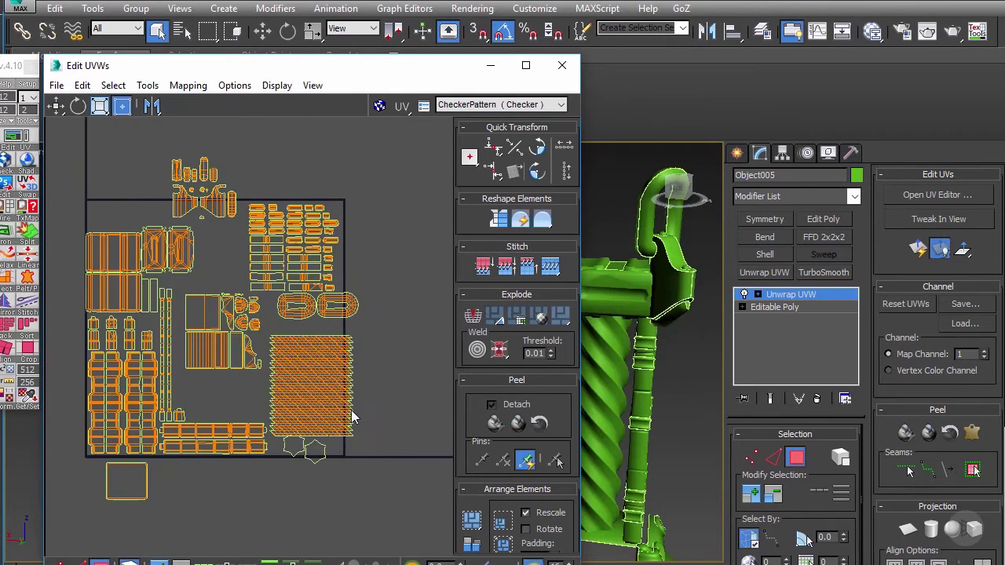
Place the two hexagonal cap shells close together, side by side just beneath the spiral shell
left_click(294, 357)
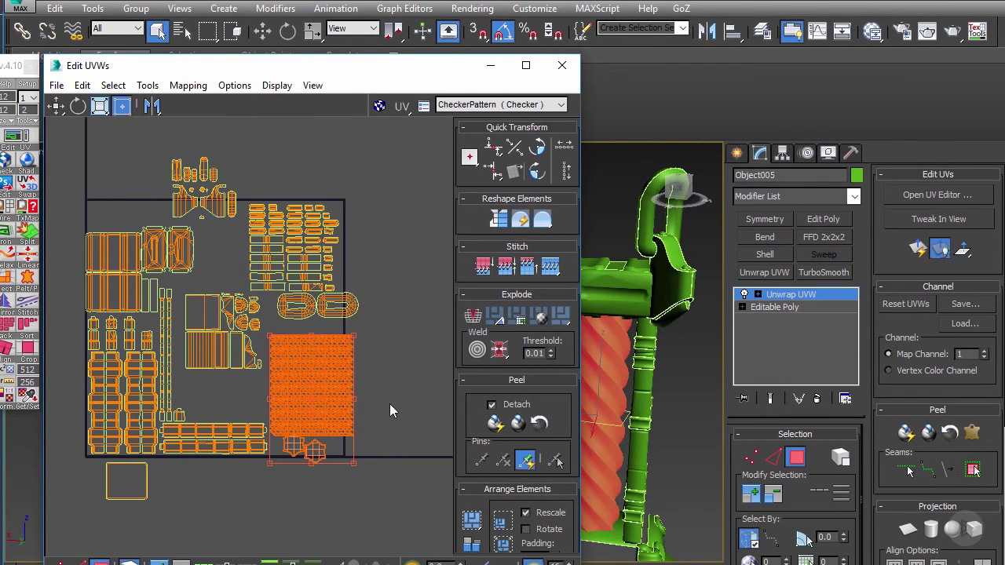
middle_click_drag(371, 394, 383, 342)
scroll(384, 344, "up", 2)
left_click(331, 463)
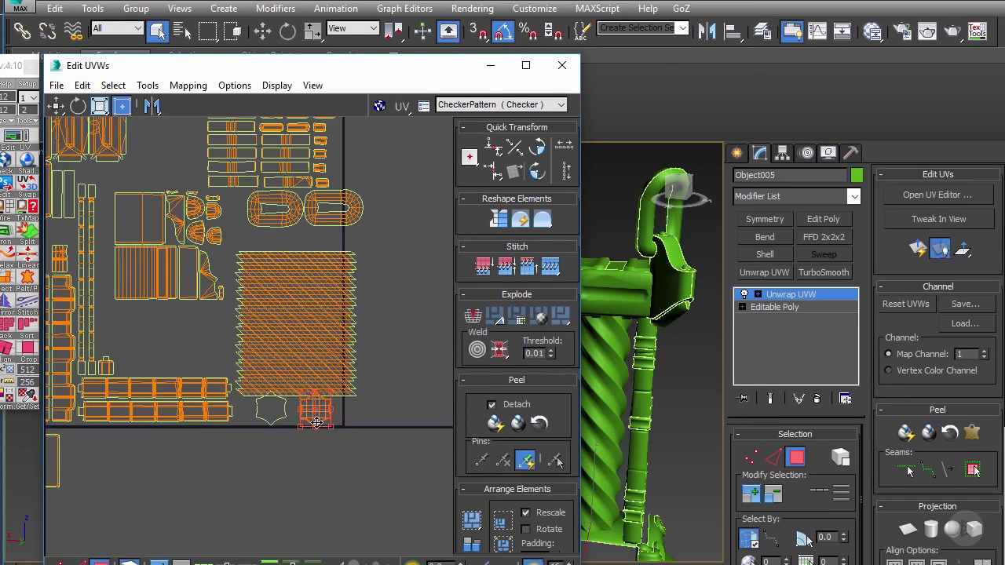
scroll(321, 415, "up", 2)
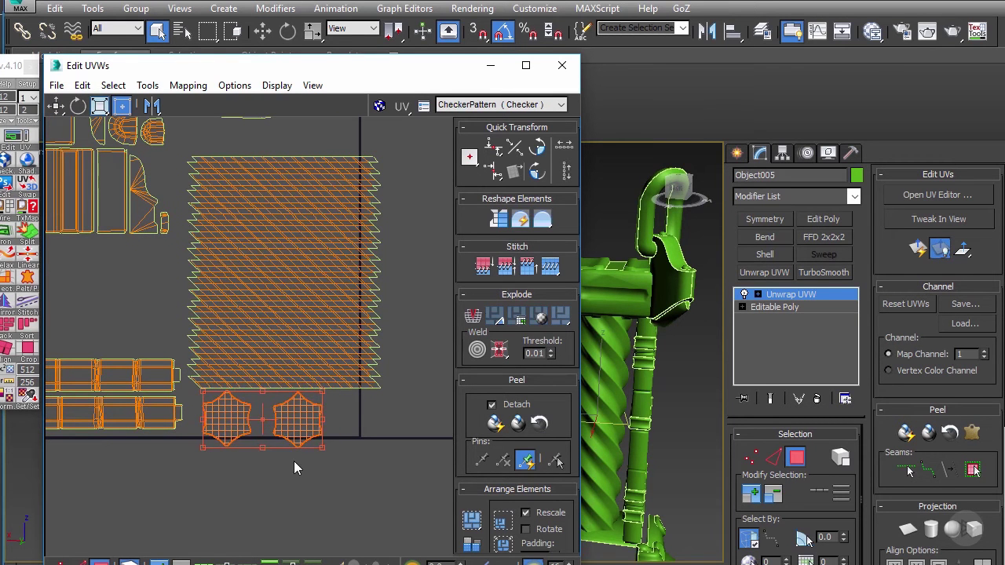
scroll(329, 440, "down", 1)
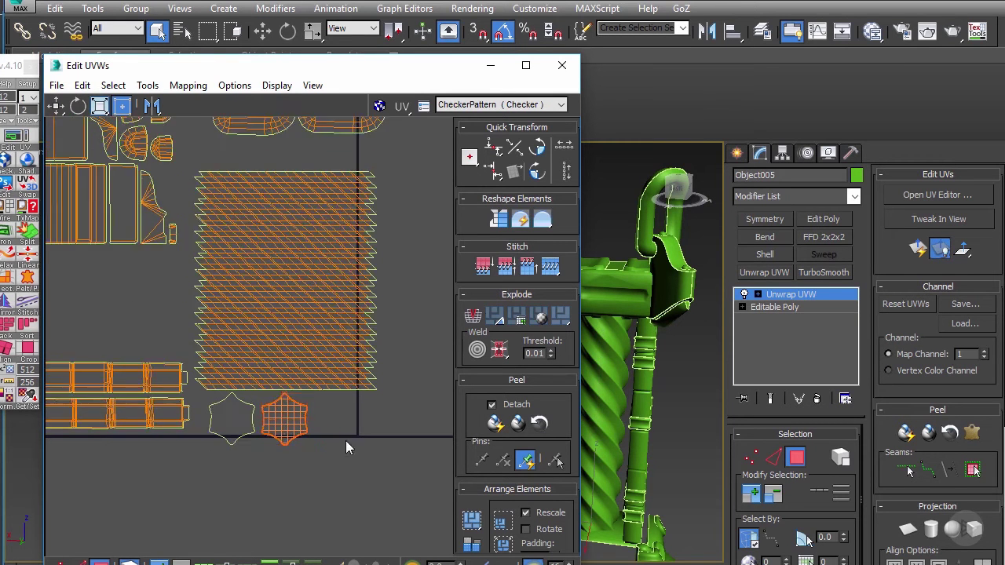
middle_click_drag(380, 404, 389, 409)
middle_click_drag(308, 369, 386, 439)
Move the tiny half-round shell from below the winged bracket shells into the gap between their upper arms
scroll(300, 334, "down", 2)
scroll(178, 296, "down", 5)
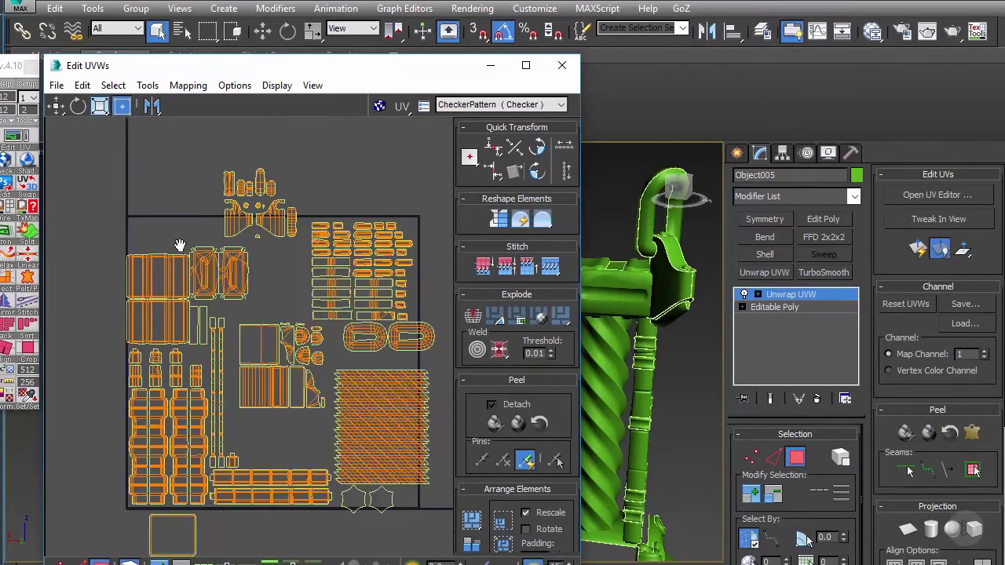
scroll(235, 276, "up", 3)
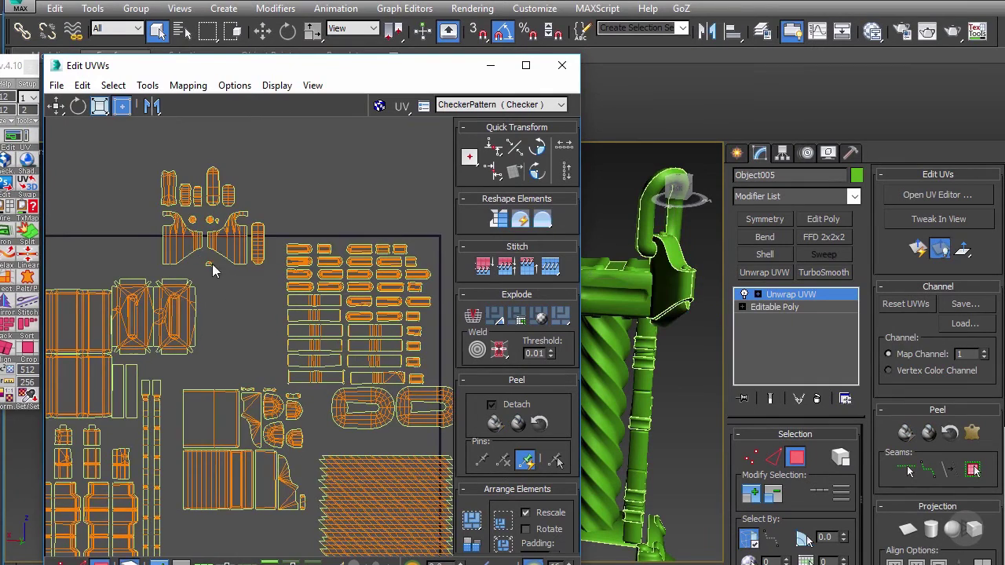
scroll(227, 281, "up", 2)
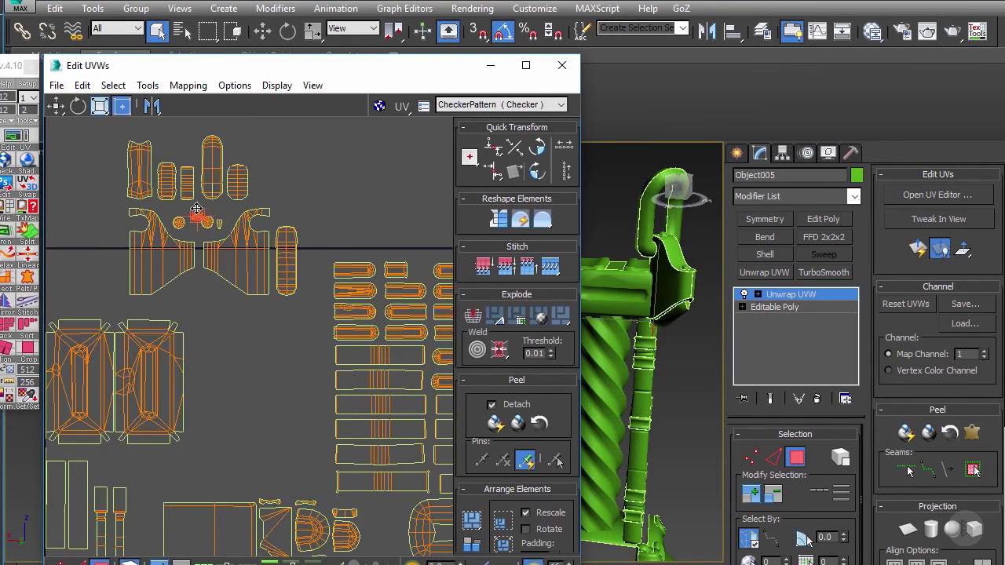
scroll(200, 214, "up", 2)
left_click_drag(200, 212, 187, 208)
scroll(230, 208, "down", 3)
left_click(291, 180)
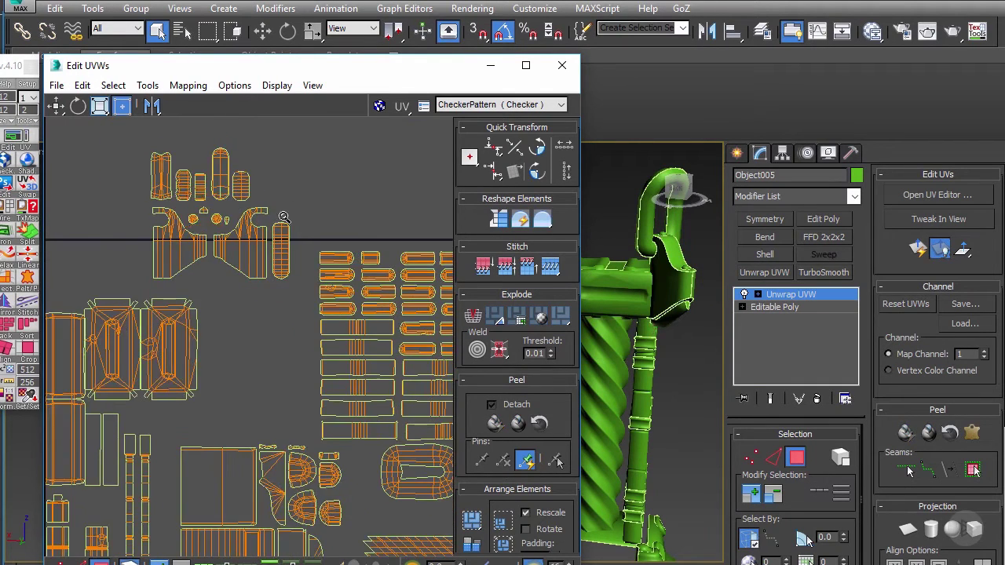
Turn the winged bracket shells sideways, stand the small rounded strips upright and move the strips clear of the strip grid
scroll(286, 186, "down", 3)
scroll(145, 233, "down", 2)
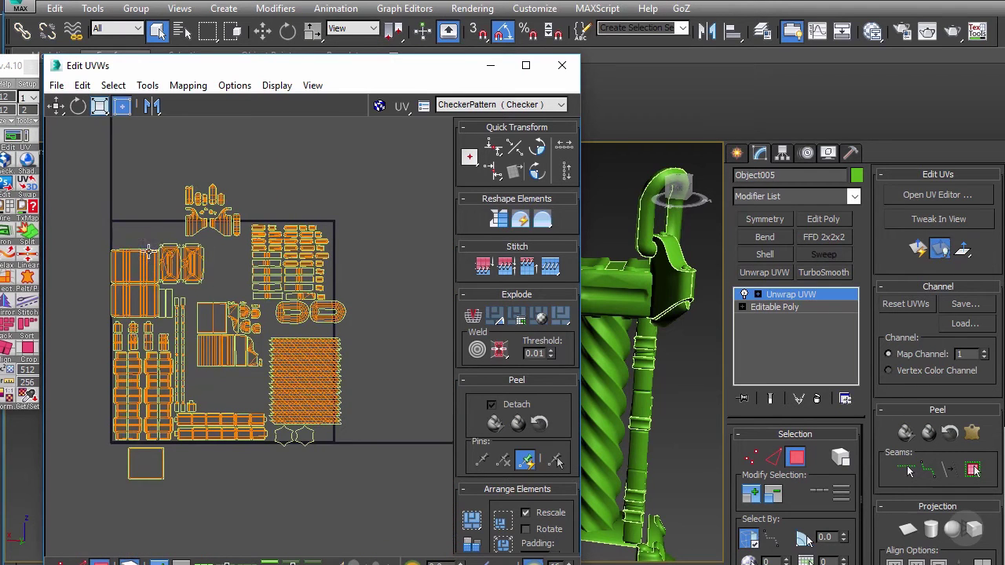
scroll(172, 189, "up", 2)
left_click_drag(292, 226, 256, 237)
scroll(271, 191, "up", 1)
left_click(284, 173)
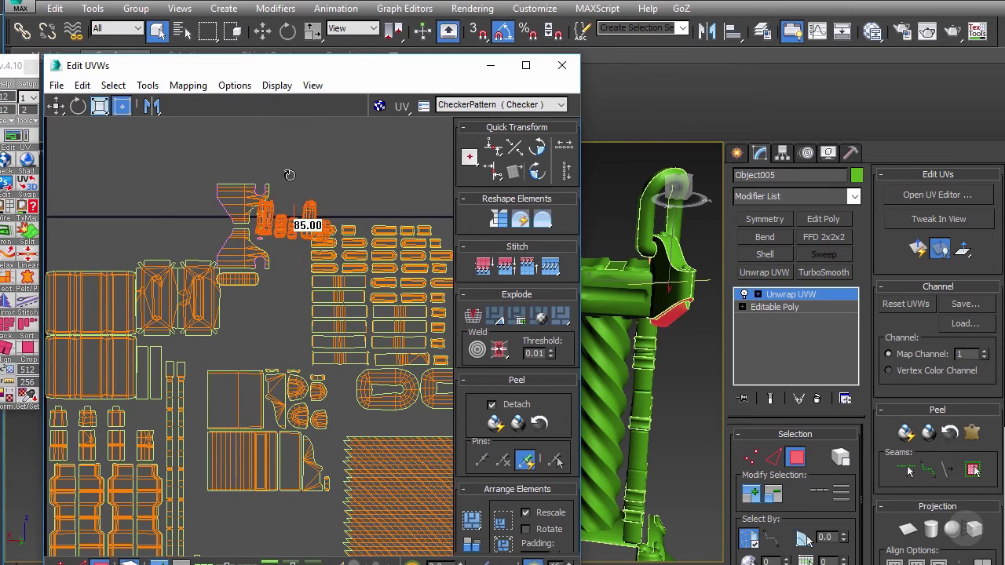
left_click_drag(309, 219, 332, 193)
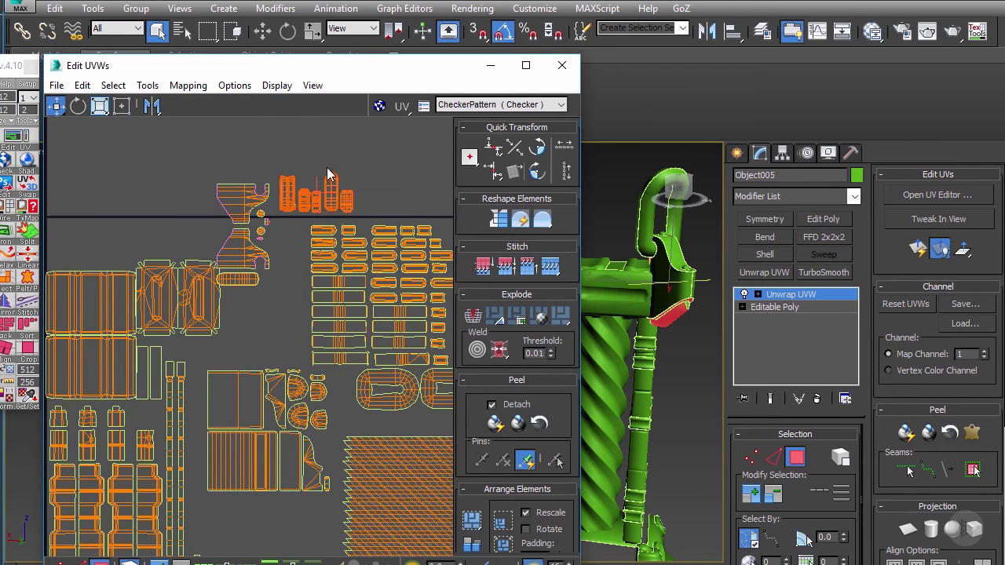
Stack the small rounded strip shells in a narrow column beside the winged bracket shells
left_click(328, 205)
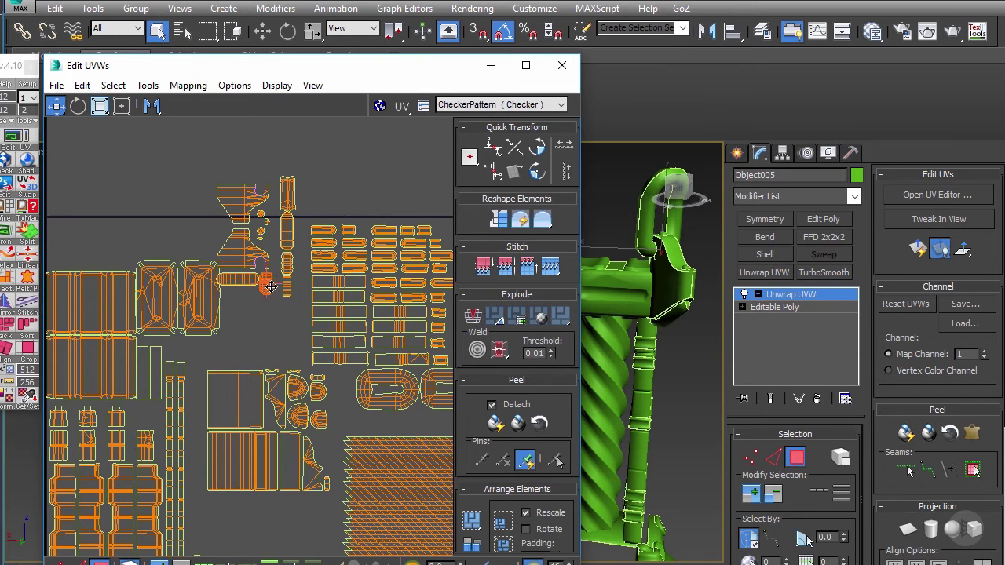
left_click_drag(269, 286, 273, 289)
scroll(271, 285, "down", 1)
Move the whole winged bracket group down inside the UV square, between the framed shells and the strip grid
left_click_drag(228, 185, 288, 290)
left_click(252, 248)
key("ctrl+z")
key("q")
left_click_drag(257, 238, 267, 289)
left_click(278, 191)
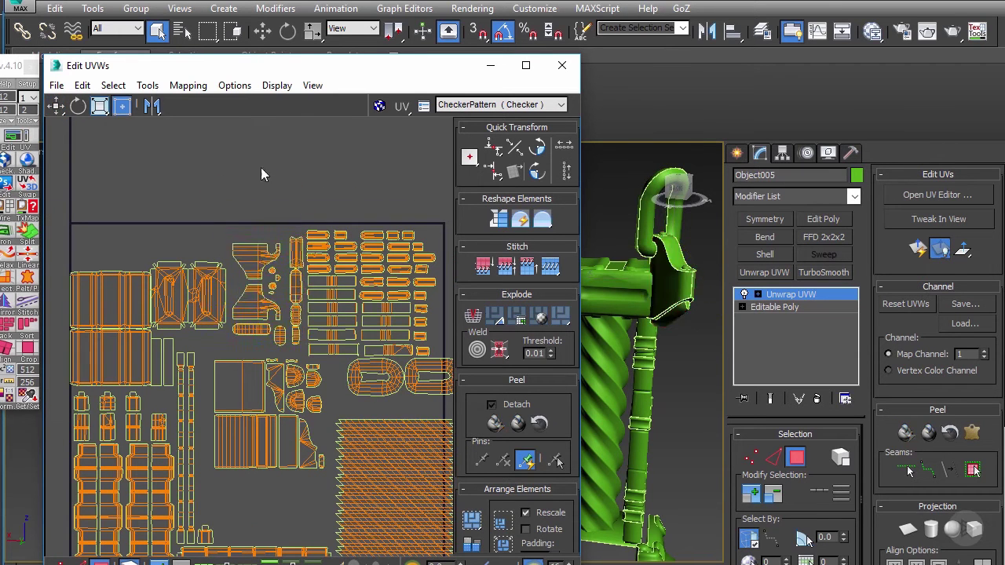
Select all the shells and scale them up slightly to use more of the UV square
scroll(278, 190, "down", 3)
scroll(245, 322, "up", 2)
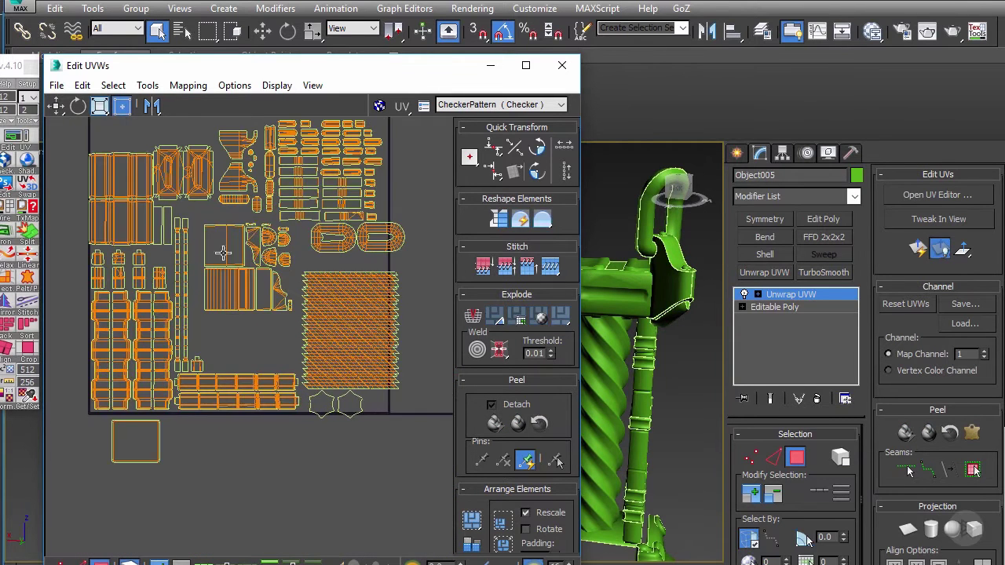
scroll(290, 265, "down", 2)
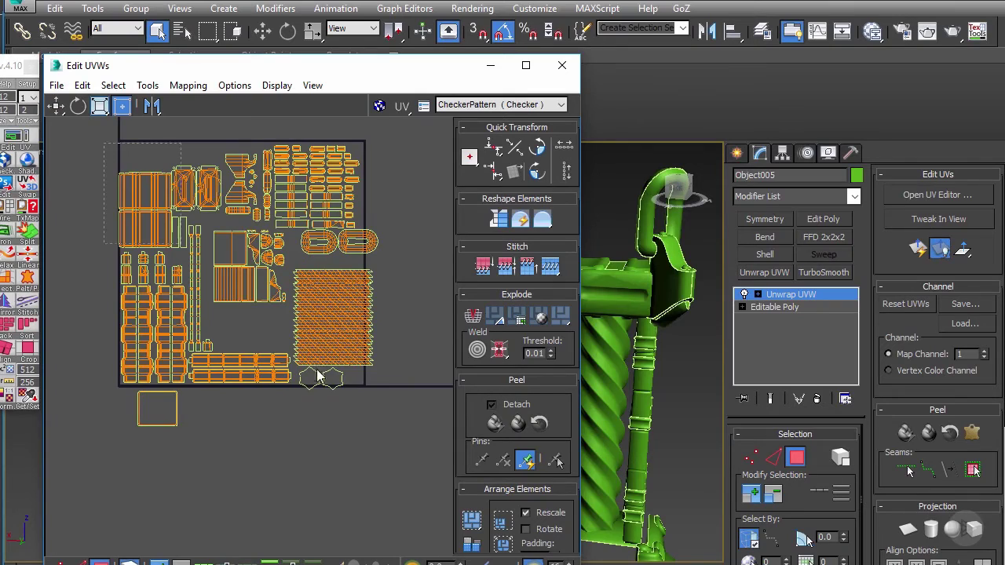
key("ctrl+a")
middle_click_drag(351, 290, 360, 326)
left_click_drag(387, 183, 403, 170)
Move the large block shells, framed shells and thin rectangles up toward the top edge of the UV square
scroll(319, 157, "up", 1)
middle_click_drag(137, 145, 177, 156)
scroll(177, 156, "up", 1)
left_click(124, 190)
left_click_drag(266, 248, 269, 242)
scroll(269, 232, "up", 1)
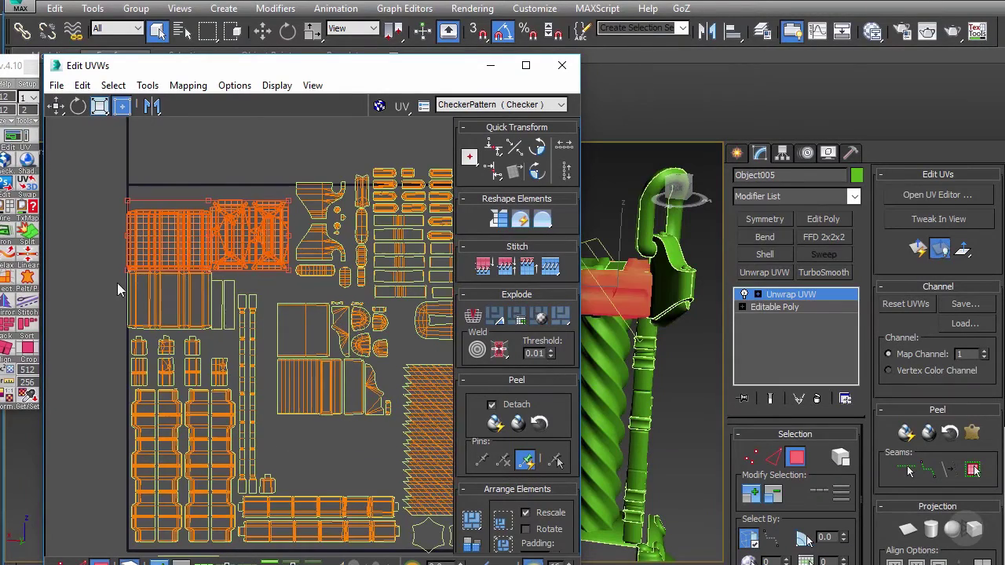
left_click_drag(226, 312, 227, 312, "ctrl")
scroll(168, 264, "up", 2)
left_click_drag(205, 240, 206, 219)
middle_click_drag(227, 201, 214, 273)
scroll(214, 273, "up", 2)
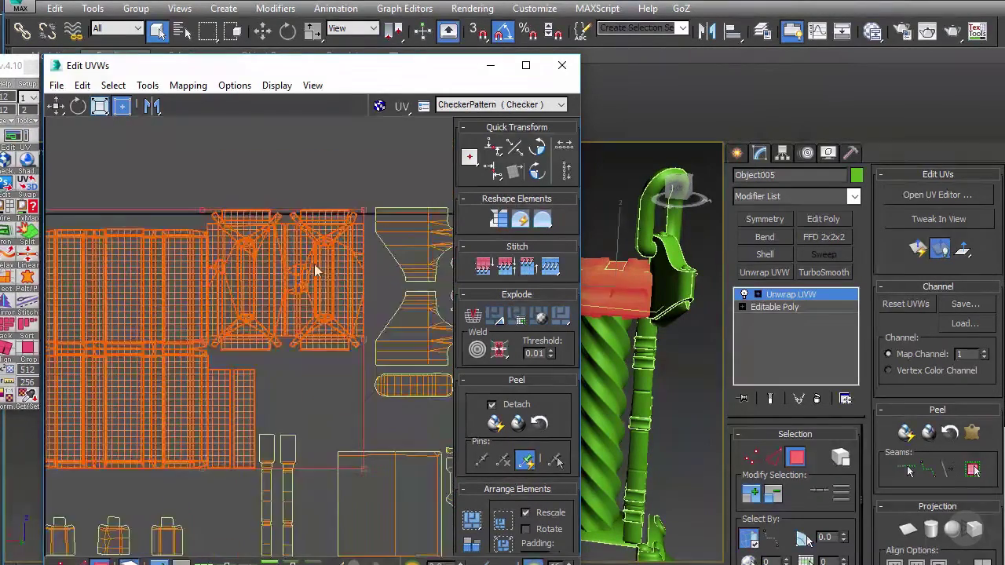
Adjust the large block shells, framed shells and thin rectangles so they sit just inside the top edge of the UV square
left_click(292, 245)
left_click_drag(292, 245, 297, 257)
left_click(229, 170)
mouse_move(220, 169)
middle_mouse_down()
mouse_move(102, 151)
mouse_move(209, 153)
middle_mouse_up()
scroll(244, 175, "down", 1)
left_click_drag(226, 143, 302, 282)
left_click_drag(324, 316, 327, 331)
left_click_drag(272, 198, 269, 214)
left_click(264, 149)
Rotate the group of plain rectangle, striped rectangle and curved shells 90 degrees counter-clockwise
scroll(265, 148, "down", 2)
middle_click_drag(210, 265, 240, 220)
scroll(294, 292, "up", 2)
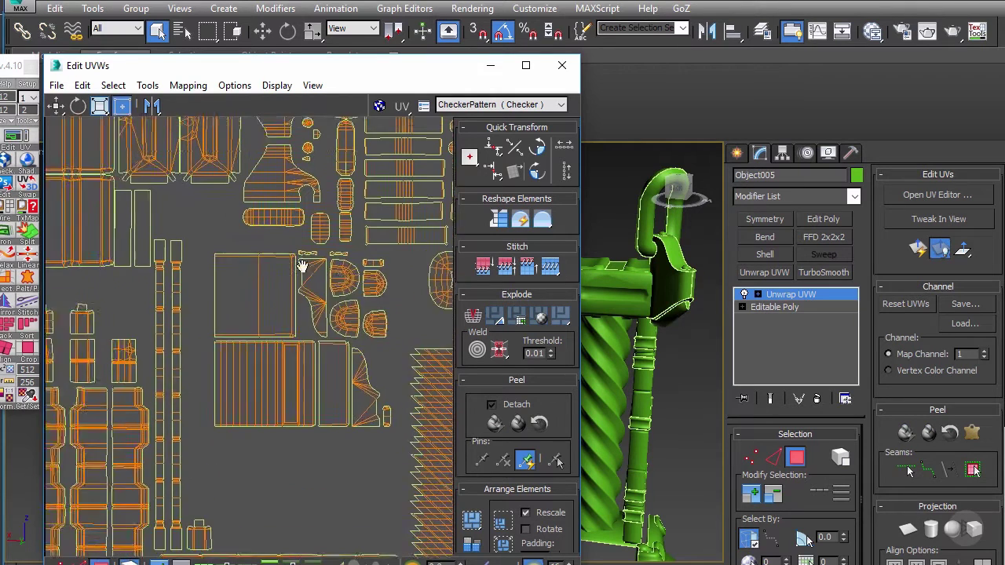
middle_click_drag(302, 297, 251, 295)
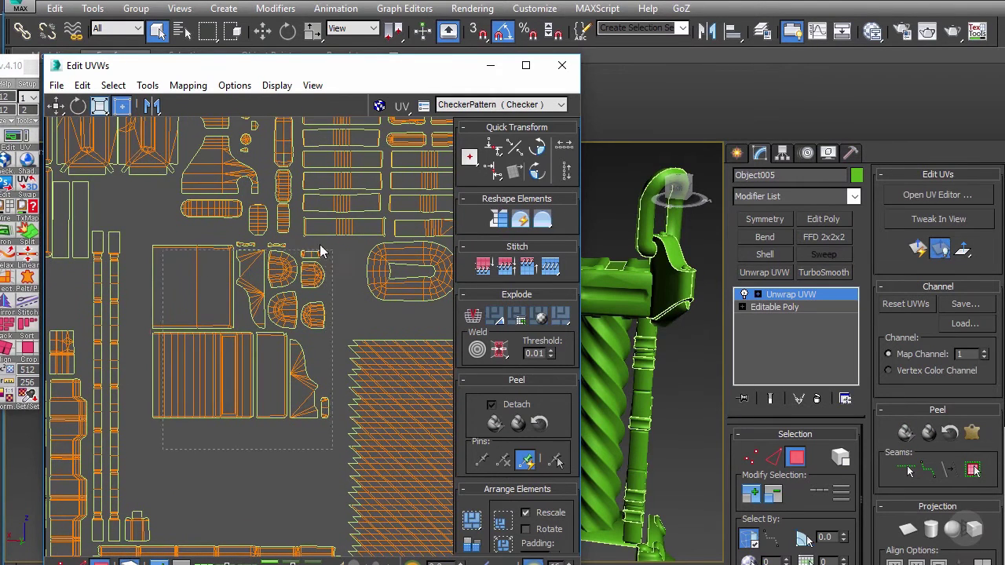
left_click_drag(335, 247, 193, 358)
left_click_drag(193, 289, 189, 321)
left_click_drag(322, 322, 230, 250)
middle_click_drag(284, 310, 284, 283)
left_click_drag(283, 282, 258, 250)
Move the rotated rectangle and curved shell group up against the side of the zigzag shell
scroll(291, 372, "down", 1)
left_click_drag(290, 370, 294, 378)
middle_click_drag(319, 374, 249, 302)
scroll(297, 280, "down", 2)
scroll(294, 275, "up", 2)
left_click_drag(315, 296, 285, 269)
middle_click_drag(363, 457, 369, 420)
left_click(348, 434)
Move one of the two long narrow strip shells to the left edge of the UV square beside the column shells
middle_click_drag(381, 372, 491, 332)
scroll(310, 348, "down", 1)
middle_click_drag(292, 350, 346, 383)
middle_click_drag(218, 236, 225, 256)
scroll(282, 191, "up", 1)
middle_click_drag(282, 192, 376, 118)
middle_click_drag(188, 262, 172, 291)
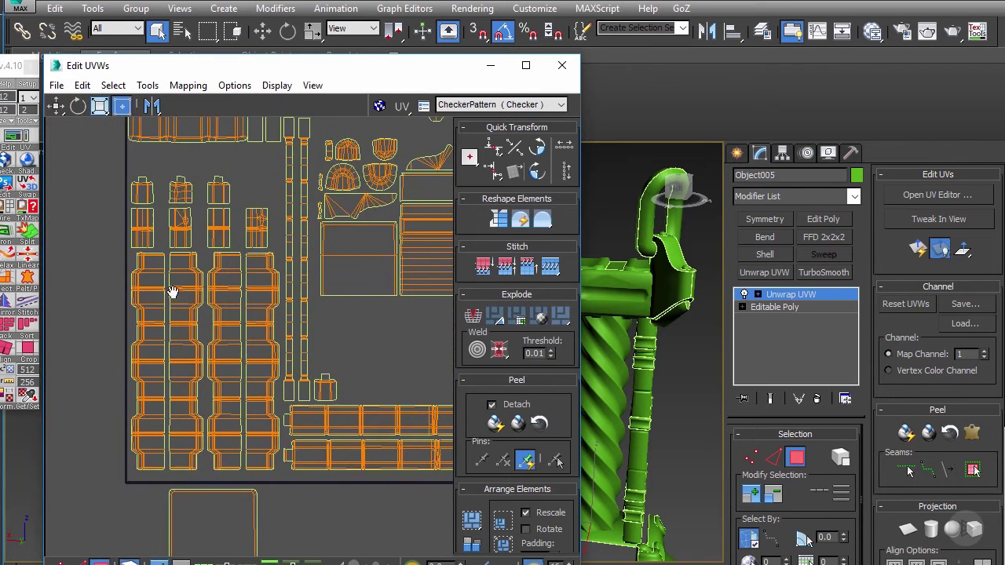
middle_click_drag(148, 240, 117, 248)
scroll(116, 248, "down", 1)
left_click_drag(227, 207, 104, 269)
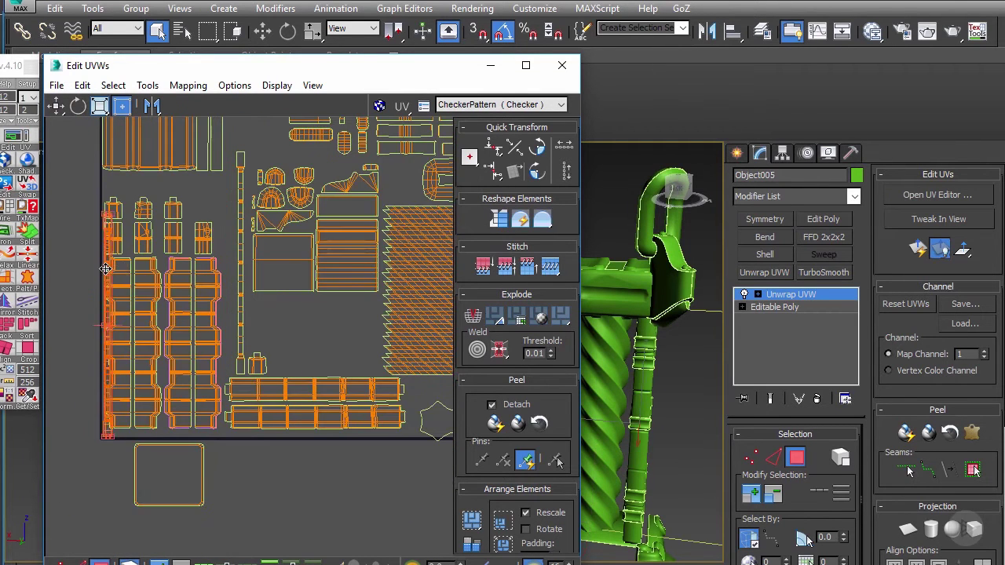
scroll(200, 236, "up", 1)
Move the second long narrow strip shell beside the first one, outside the left edge of the UV square
left_click(251, 205)
left_click_drag(250, 205, 243, 198)
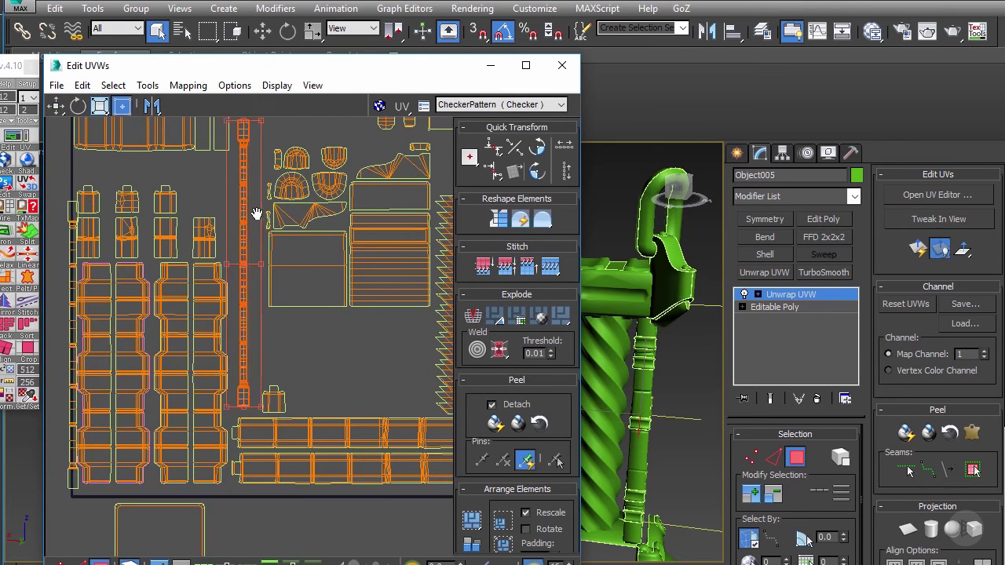
middle_click_drag(248, 263, 259, 273)
left_click_drag(259, 273, 90, 342)
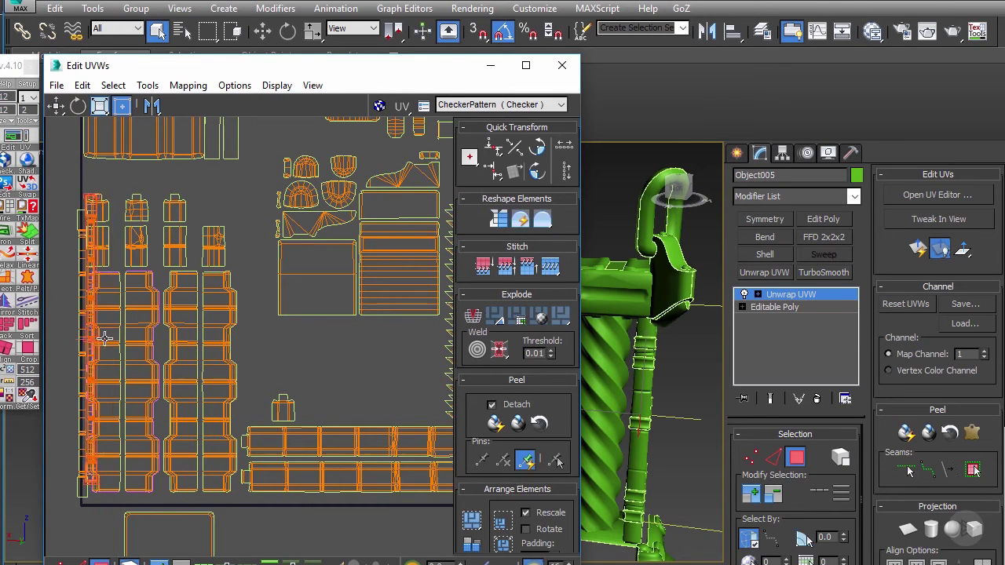
left_click_drag(105, 239, 76, 246)
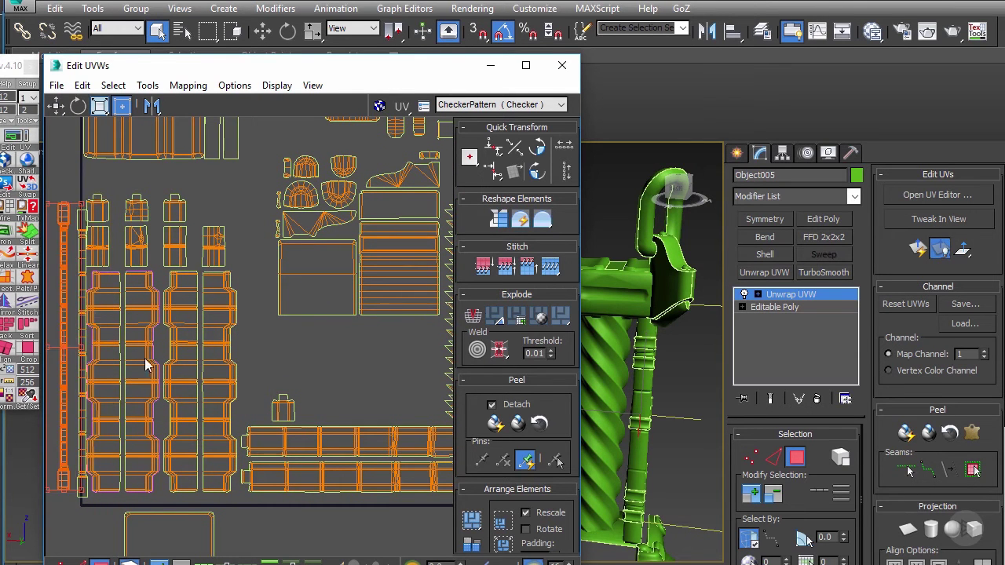
Shift the column shells, their small caps and the horizontal bar shells right to free room along the UV square's left edge
left_click_drag(210, 473, 209, 470)
middle_click_drag(287, 419, 211, 392)
scroll(211, 390, "down", 1)
left_click_drag(256, 383, 302, 435)
middle_click_drag(312, 410, 341, 412)
middle_click_drag(182, 297, 196, 300)
scroll(195, 301, "up", 2)
middle_click_drag(220, 261, 310, 273)
left_click_drag(303, 444, 308, 414)
Place the two long narrow strips side by side just inside the UV square's left edge
scroll(194, 346, "up", 3)
left_click_drag(89, 252, 166, 297)
left_click_drag(112, 263, 144, 289)
left_click_drag(138, 283, 144, 286)
scroll(157, 283, "up", 2)
scroll(159, 191, "up", 2)
middle_click_drag(167, 189, 168, 214)
left_click_drag(168, 204, 172, 205)
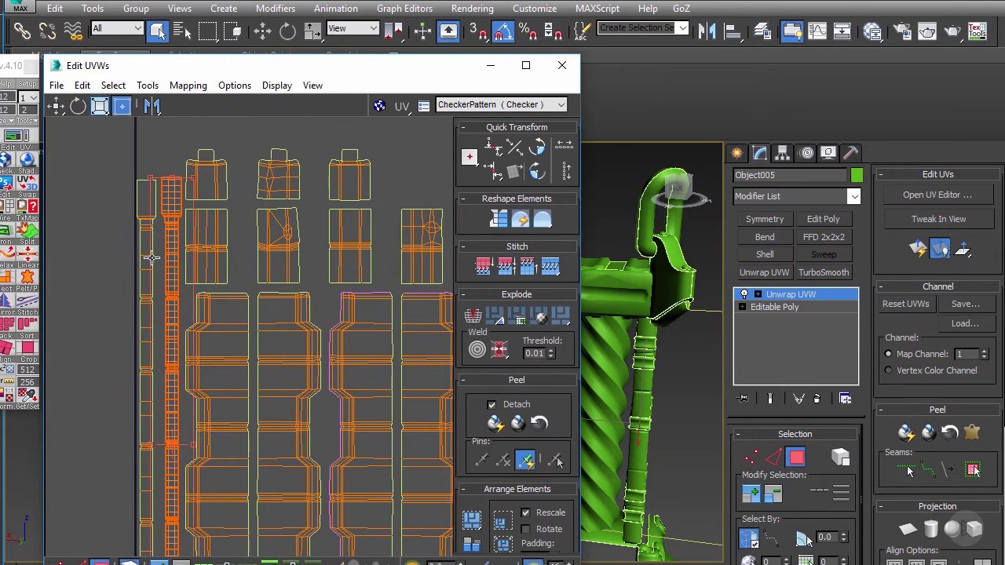
left_click_drag(148, 255, 169, 235)
Nudge the column shells and small caps close to the narrow strips, and shift the two horizontal bar shells beside them
scroll(171, 249, "down", 1)
middle_click_drag(247, 325, 241, 295)
scroll(235, 270, "down", 2)
left_click(121, 236)
middle_click_drag(122, 238, 109, 263)
scroll(88, 246, "down", 1)
left_click_drag(93, 170, 233, 366)
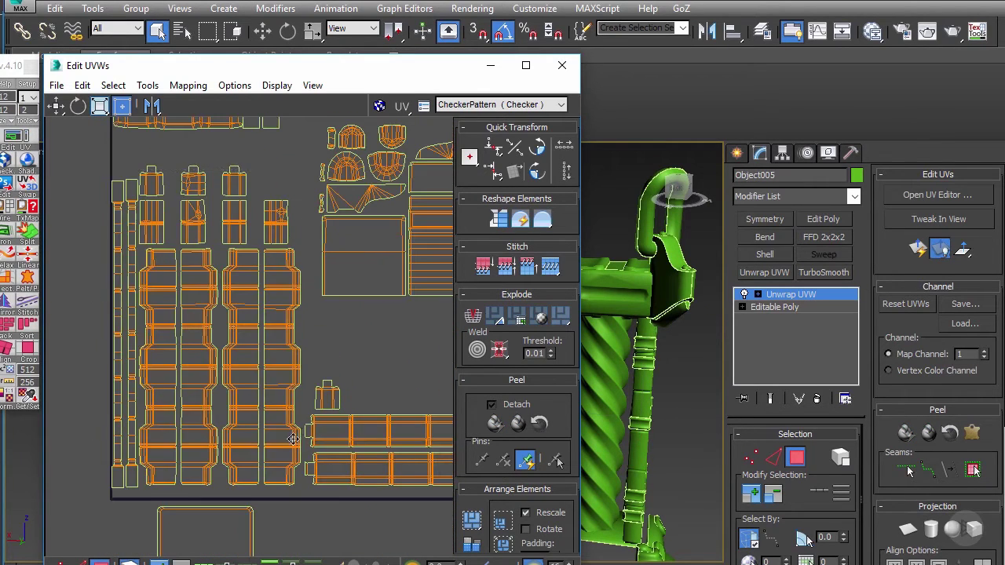
left_click_drag(306, 449, 308, 452)
middle_click_drag(343, 398, 267, 359)
scroll(267, 359, "down", 2)
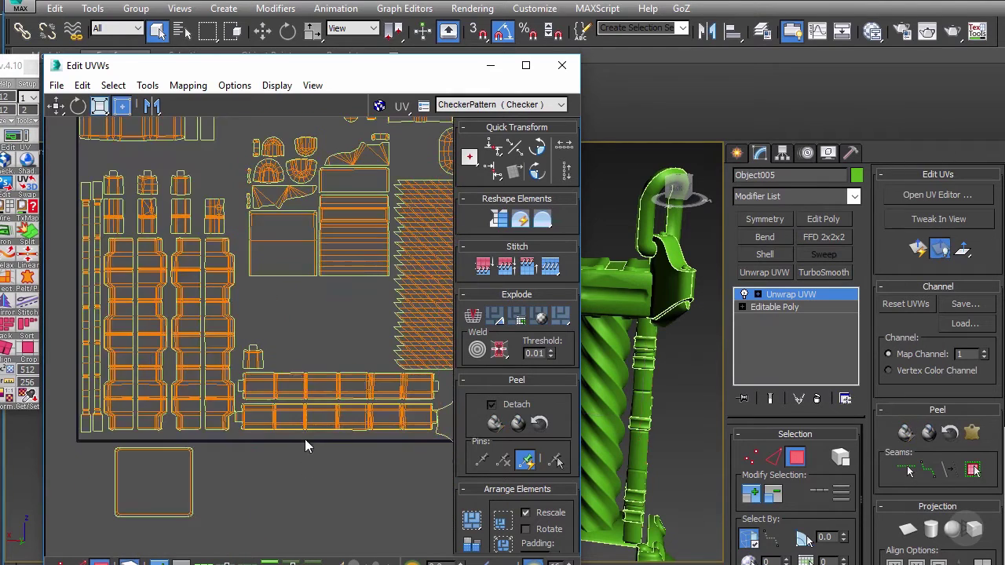
left_click_drag(312, 469, 299, 390)
middle_click_drag(189, 398, 32, 380)
scroll(351, 397, "up", 3)
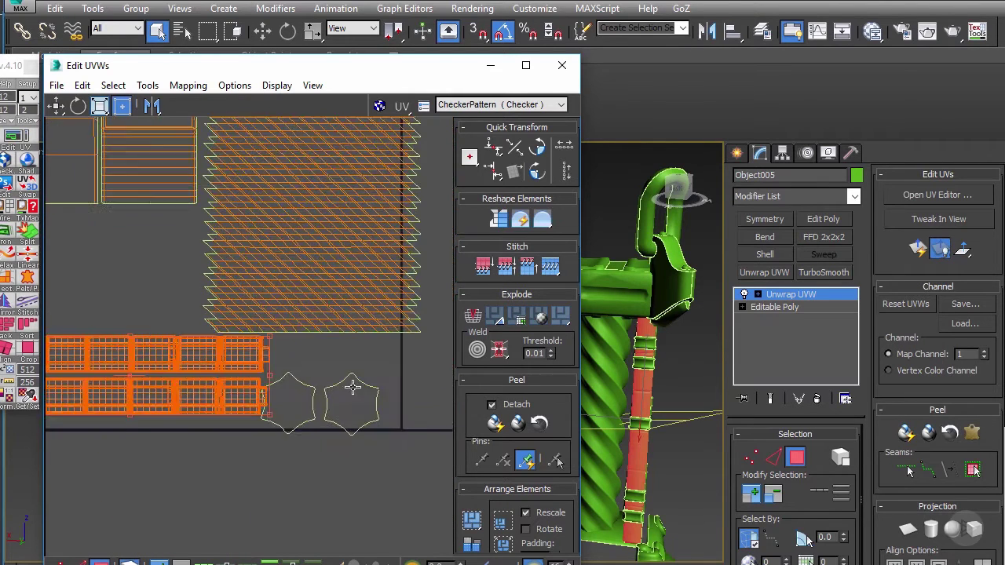
Tuck the two star-shaped shells into the corner below the zigzag shell and rotate both slightly
left_click_drag(316, 398, 368, 353)
left_click(409, 414)
left_click_drag(315, 393, 319, 397)
left_click(373, 370)
scroll(352, 343, "up", 2)
middle_click_drag(372, 370, 358, 335)
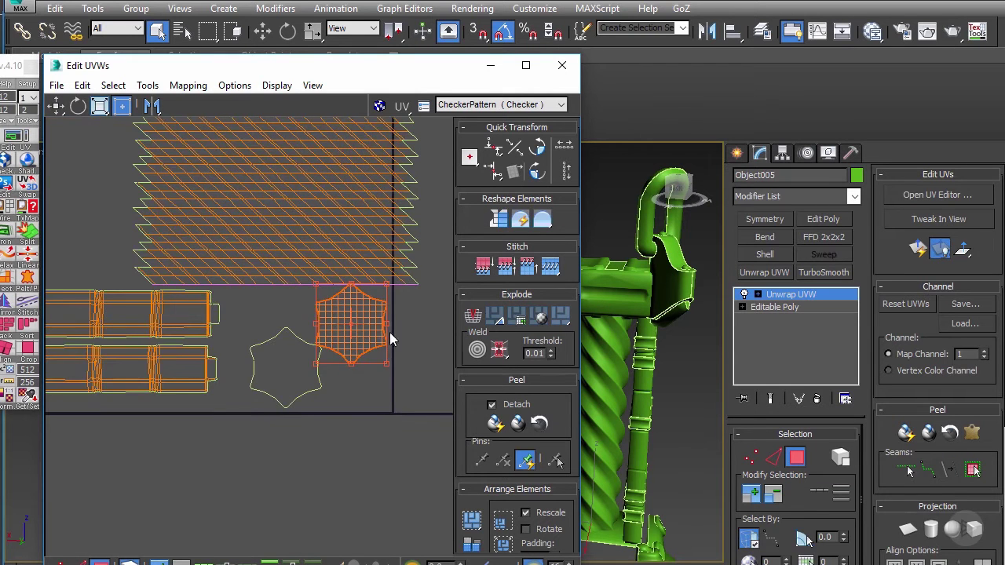
left_click(312, 367)
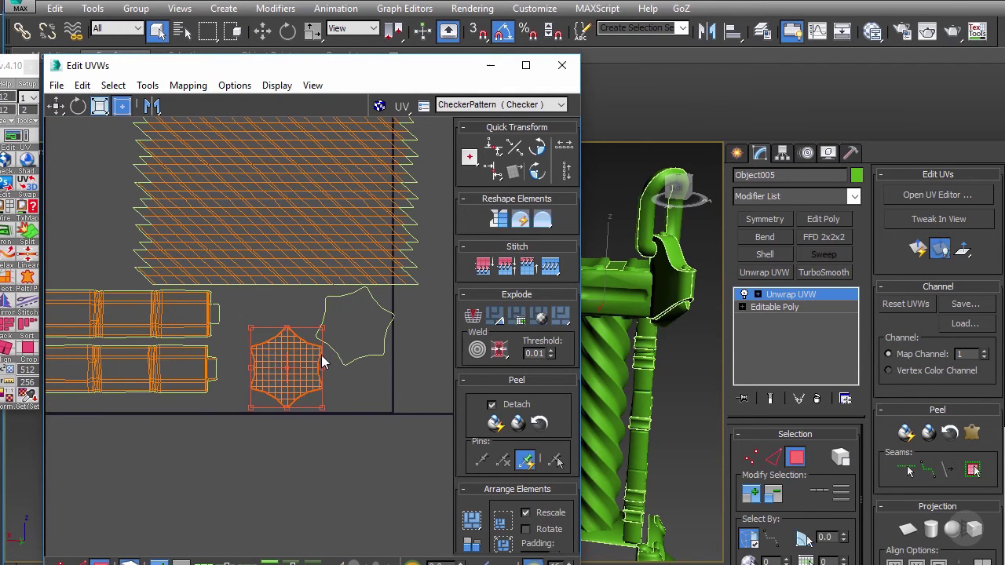
left_click(375, 395)
Move the two horizontal bar shells down closer to the bottom edge of the UV square
middle_click_drag(349, 420, 368, 426)
scroll(366, 424, "down", 2)
middle_click_drag(219, 367, 349, 374)
mouse_move(270, 418)
left_mouse_down()
mouse_move(266, 363)
mouse_move(270, 398)
left_mouse_up()
middle_click_drag(280, 385, 346, 406)
middle_click_drag(241, 314, 254, 376)
scroll(253, 368, "down", 2)
middle_click_drag(258, 287, 211, 298)
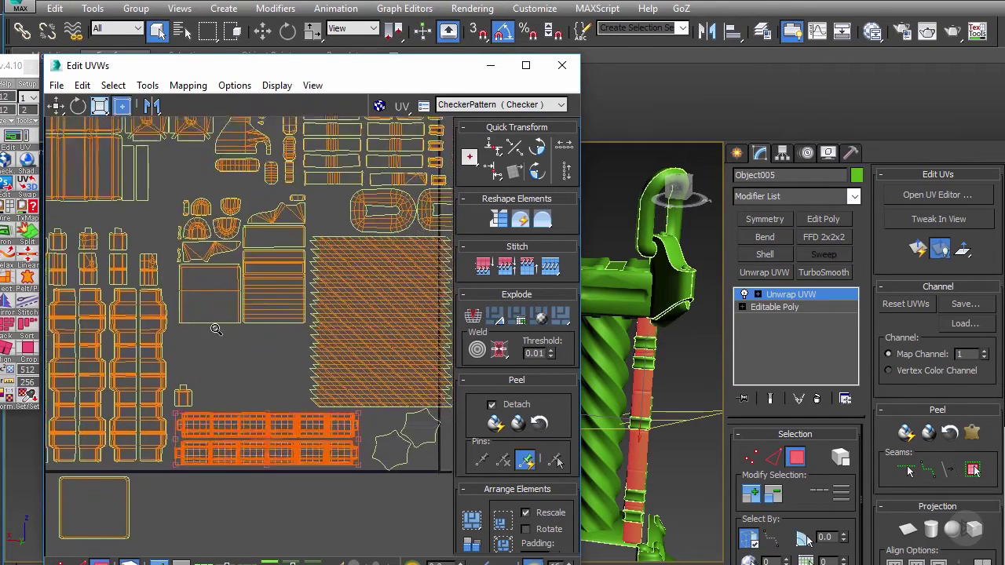
scroll(211, 298, "down", 2)
middle_click_drag(198, 215, 201, 253)
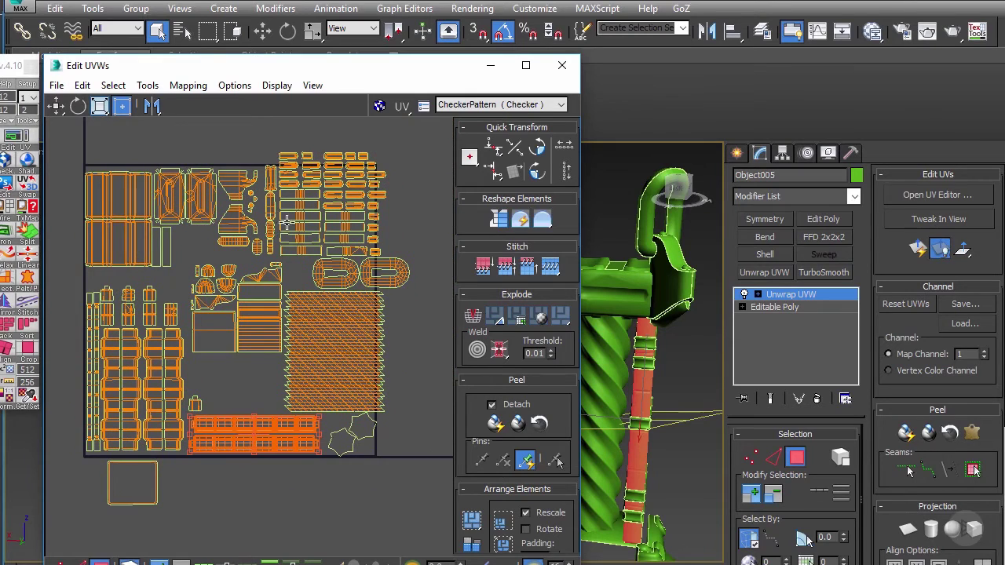
Move the square plate shell from below the UV square into the gap between the striped rectangle and the horizontal bars
scroll(343, 275, "up", 3)
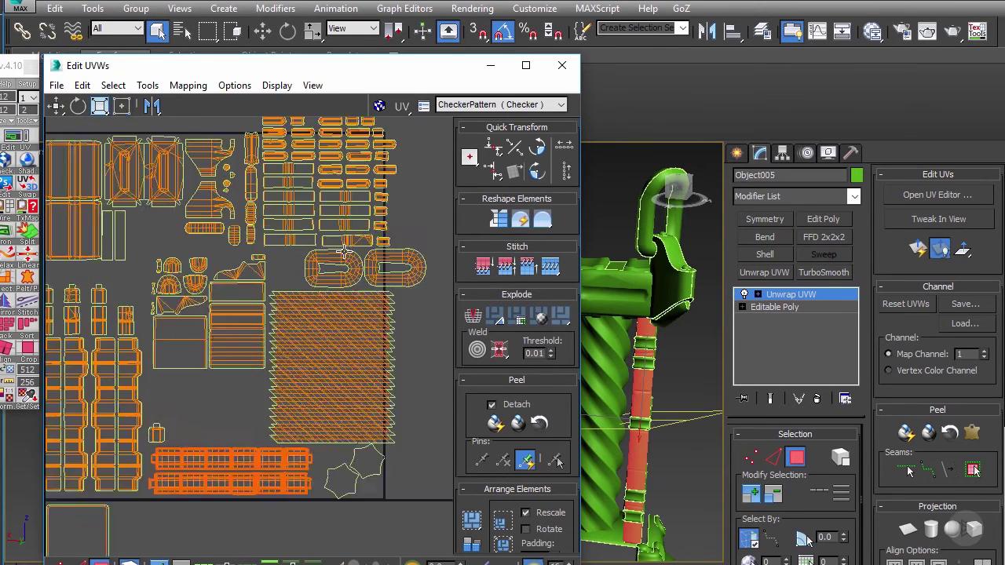
middle_click_drag(262, 252, 260, 244)
scroll(260, 302, "down", 3)
left_click_drag(152, 444, 250, 354)
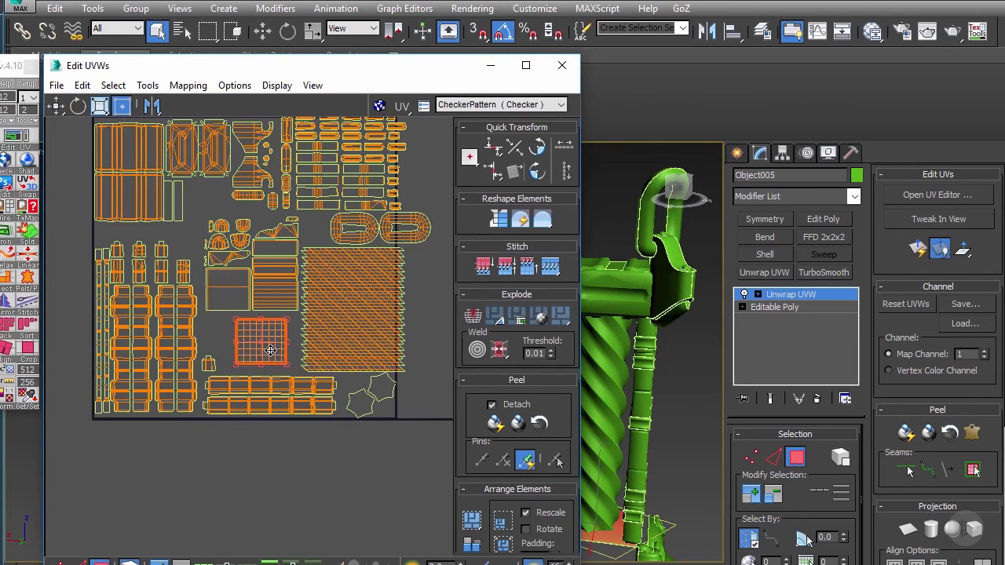
Bring the leftover shells from far below the layout to just above the UV square
scroll(270, 306, "down", 6)
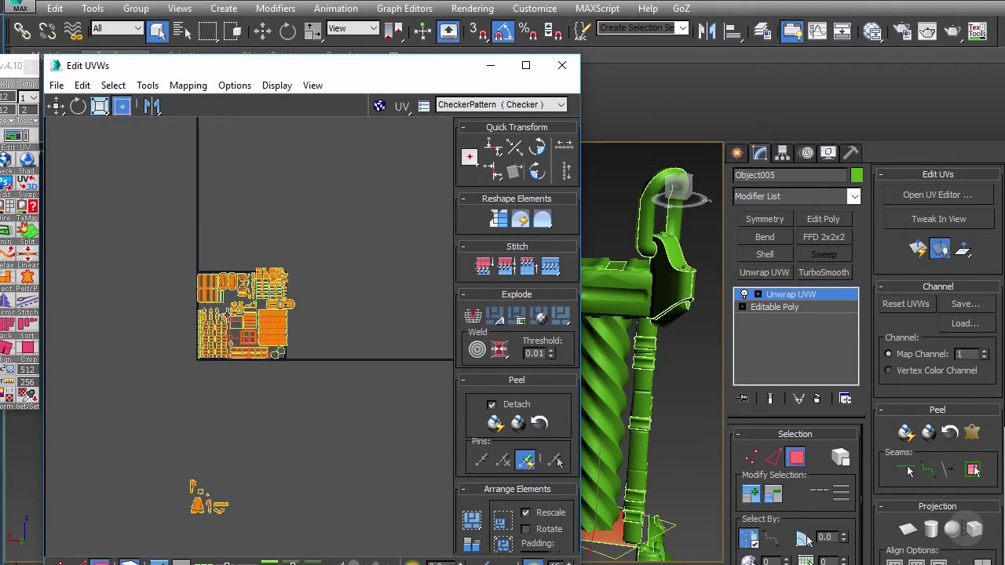
scroll(237, 330, "up", 5)
middle_click_drag(240, 445, 233, 368)
scroll(235, 307, "down", 3)
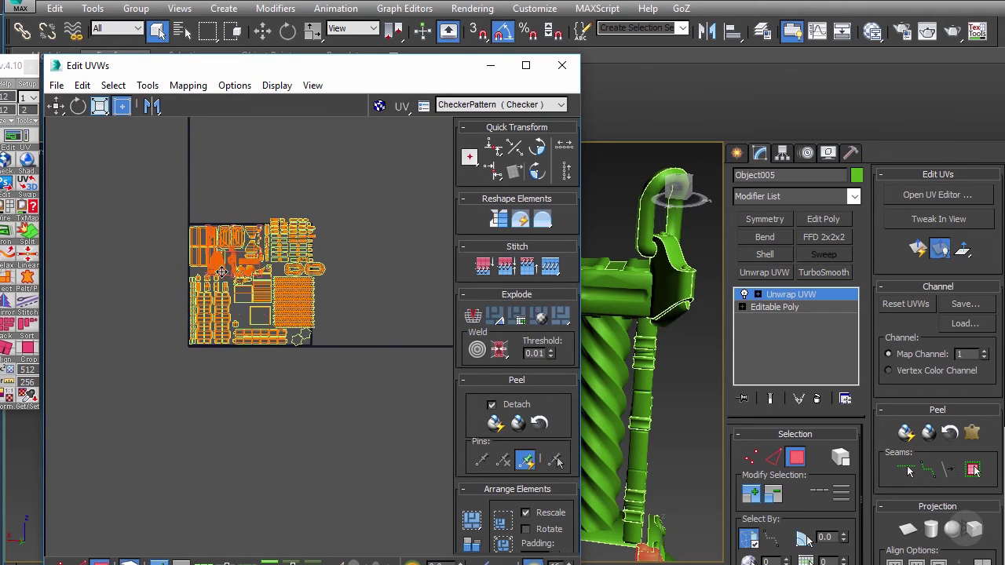
scroll(225, 269, "up", 2)
left_click_drag(229, 269, 259, 182)
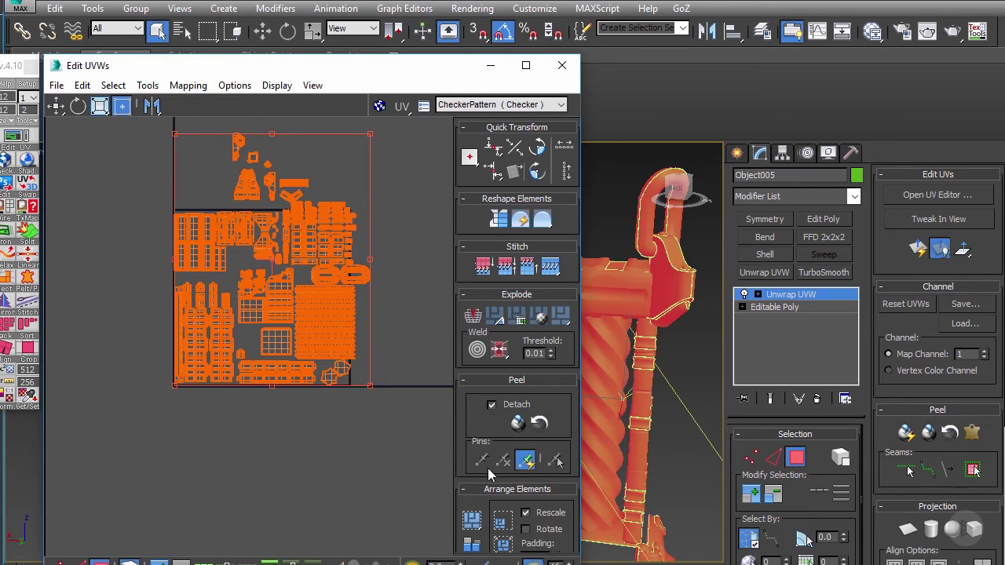
Apply Rescale Elements to all the shells and clear the selection
middle_click_drag(371, 277, 357, 328)
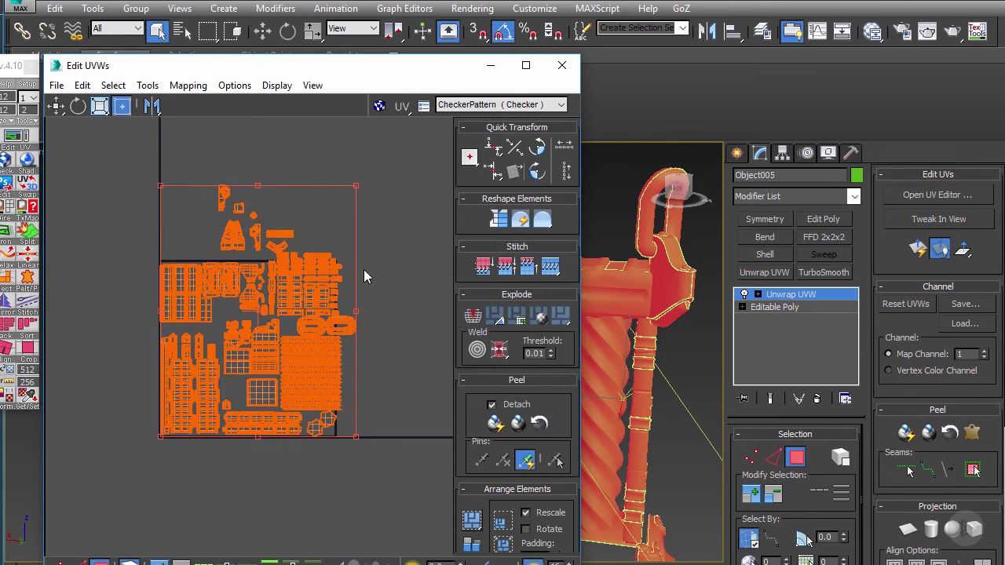
scroll(356, 241, "up", 3)
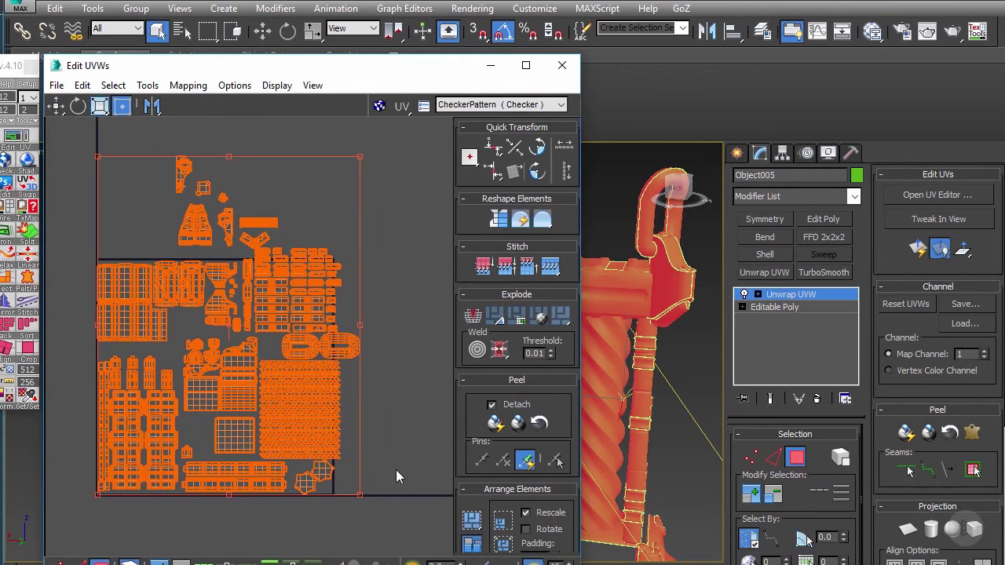
left_click(143, 144)
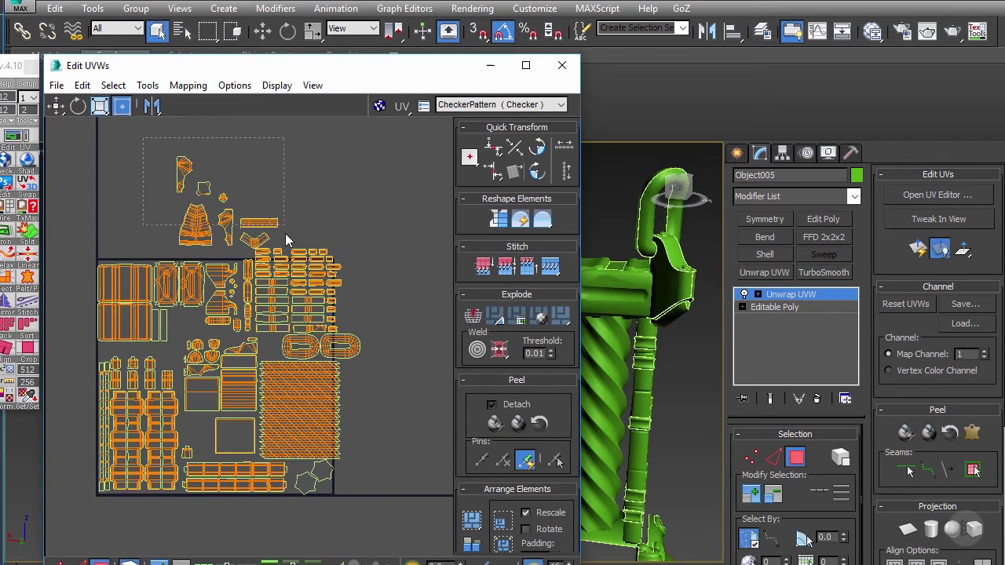
Select the leftover shells above the UV square and gather them slightly closer together
left_click_drag(285, 229, 284, 228)
scroll(272, 156, "up", 1)
left_click_drag(272, 151, 264, 157)
middle_click_drag(284, 215, 310, 207)
scroll(310, 206, "down", 2)
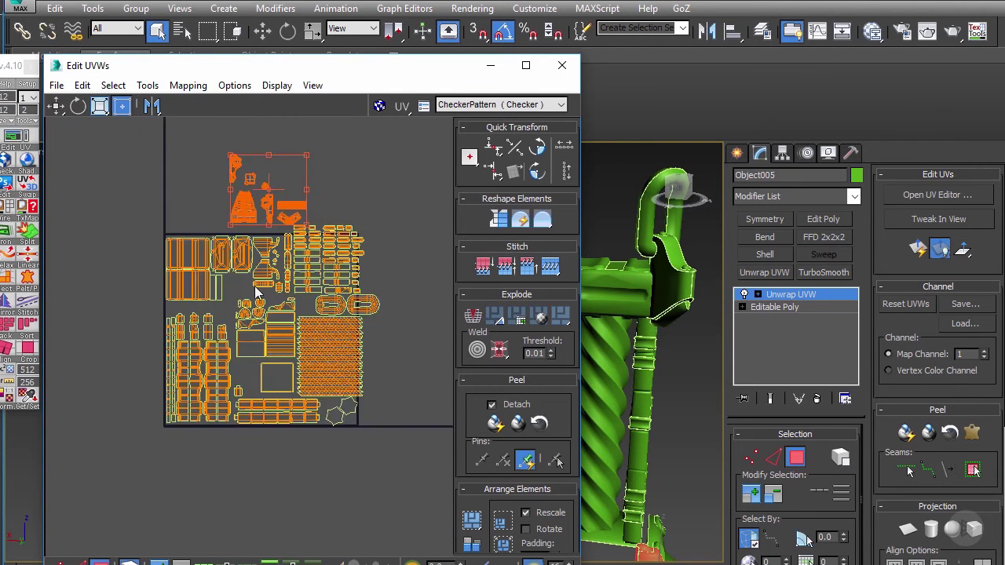
Pack the leftover shells together into a tight cluster
left_click_drag(392, 426, 392, 423)
scroll(392, 405, "up", 2)
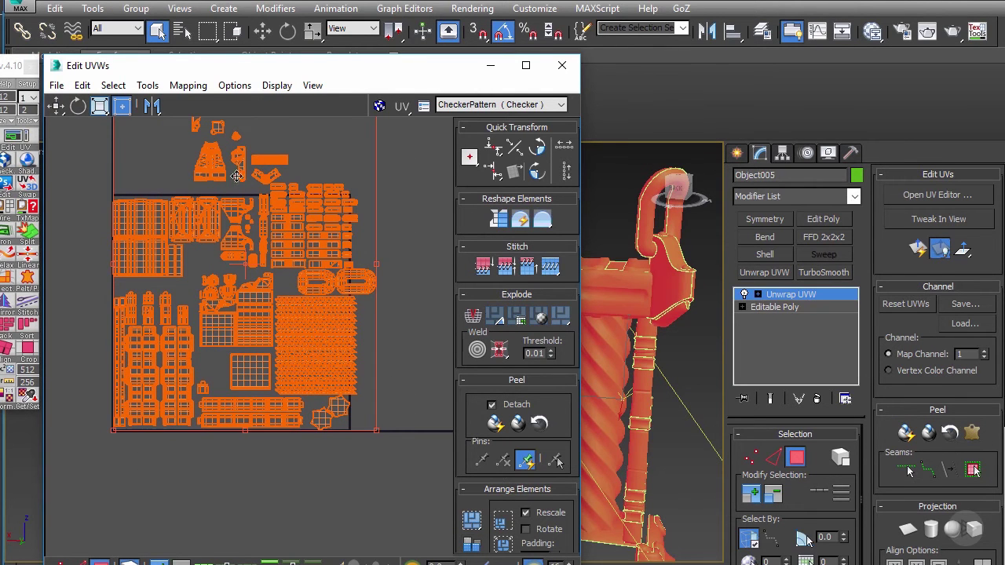
middle_click_drag(261, 258, 288, 342)
scroll(289, 343, "up", 1)
left_click(82, 210)
left_click_drag(315, 255, 314, 255)
middle_click_drag(227, 244, 256, 216)
left_click(503, 524)
middle_click_drag(285, 353, 265, 316)
Move the packed cluster of leftover shells up above the UV square
left_click_drag(145, 463, 194, 178)
middle_click_drag(212, 219, 235, 234)
scroll(235, 235, "up", 1)
middle_click_drag(264, 327, 226, 258)
Select all the shells and scale them down slightly
scroll(228, 263, "down", 1)
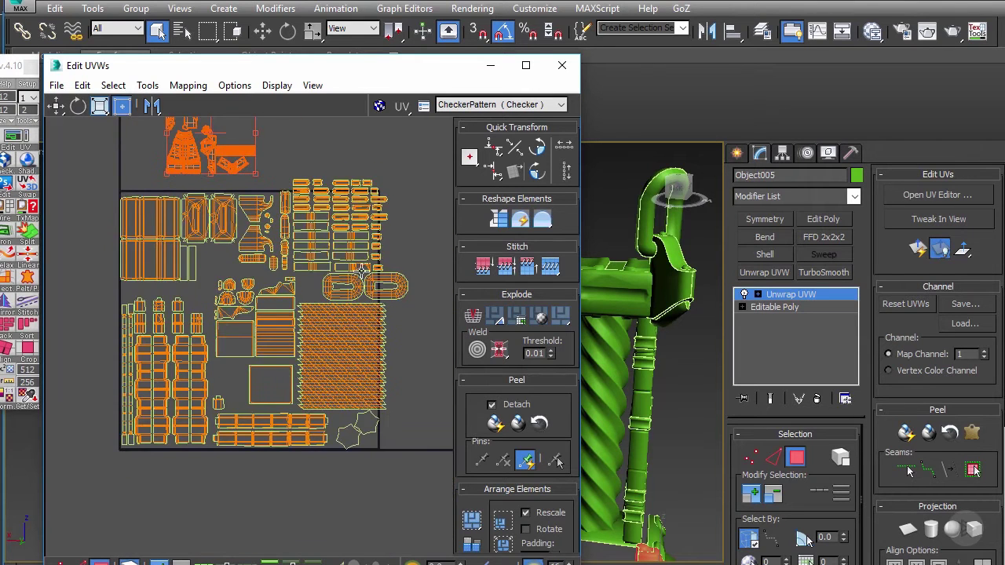
scroll(347, 264, "down", 3)
middle_click_drag(209, 175, 207, 201)
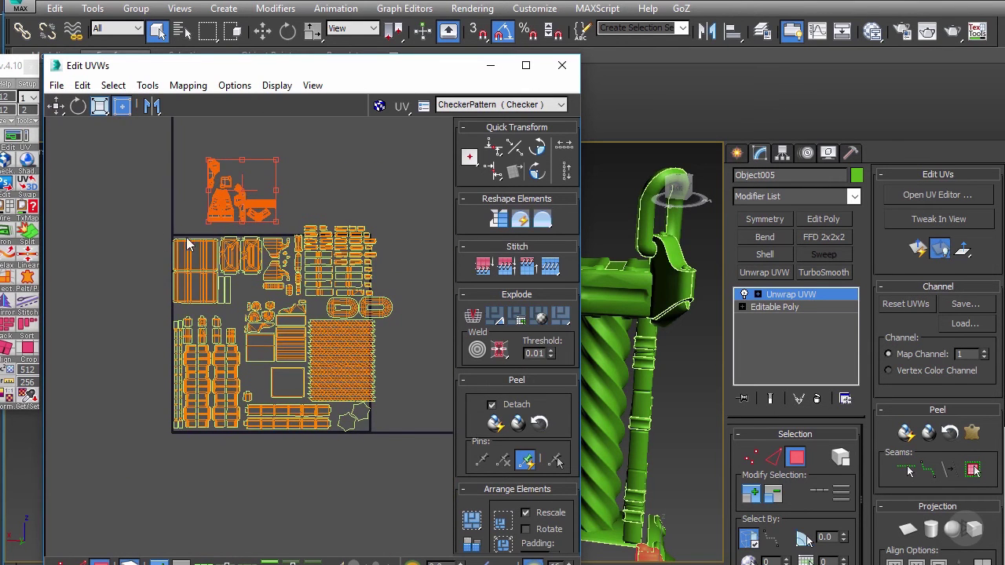
key("ctrl+a")
left_click_drag(390, 162, 381, 170)
left_click(347, 154)
Move the large block shells, framed shells and thin rectangles up to the UV square's top edge again
scroll(263, 275, "up", 3)
left_click_drag(255, 309, 258, 300)
scroll(262, 280, "up", 2)
left_click_drag(257, 251, 256, 234)
middle_click_drag(222, 274, 222, 346)
scroll(280, 191, "down", 2)
Move the leftover horizontal strip shell directly below the large block shells, above the small caps
left_click(291, 211)
left_click_drag(292, 211, 133, 388)
scroll(169, 393, "up", 2)
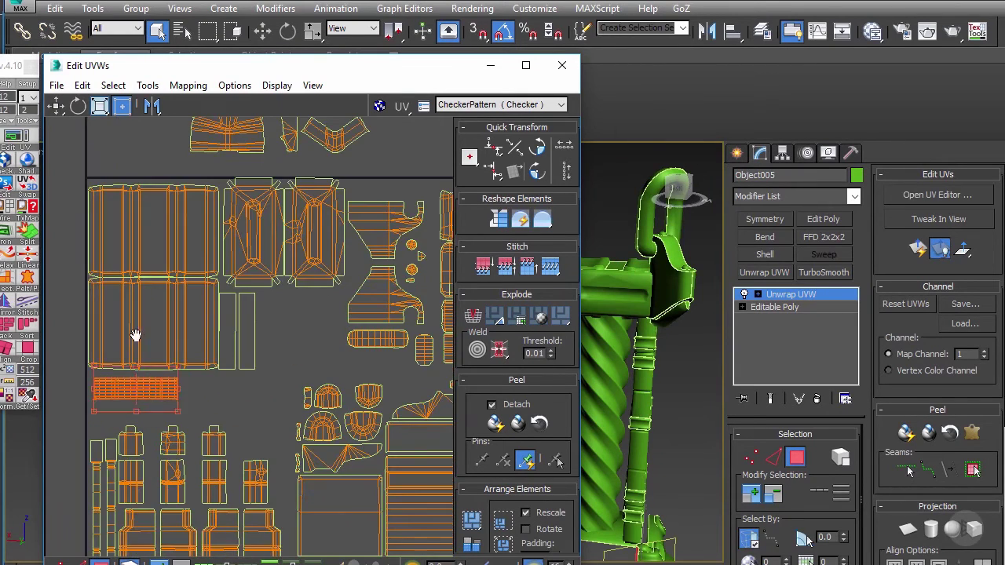
Move the trapezoid shell into the gap below the framed shells, beside the thin rectangles
scroll(134, 343, "down", 2)
middle_click_drag(210, 244, 211, 289)
left_click(212, 210)
left_click_drag(212, 210, 269, 386)
Move the two smaller arched shells to the right, above the fan-shaped shell
middle_click_drag(291, 436, 267, 344)
scroll(288, 425, "up", 3)
left_click_drag(306, 351, 308, 351)
left_click_drag(308, 350, 368, 341)
scroll(372, 323, "up", 1)
left_click(300, 316)
left_click_drag(300, 315, 316, 347)
left_click_drag(316, 348, 330, 357)
Move the small capsule shell below the horizontal capsule shell and the two thin bone-shaped shells beside the smaller arched shells
left_click(283, 345)
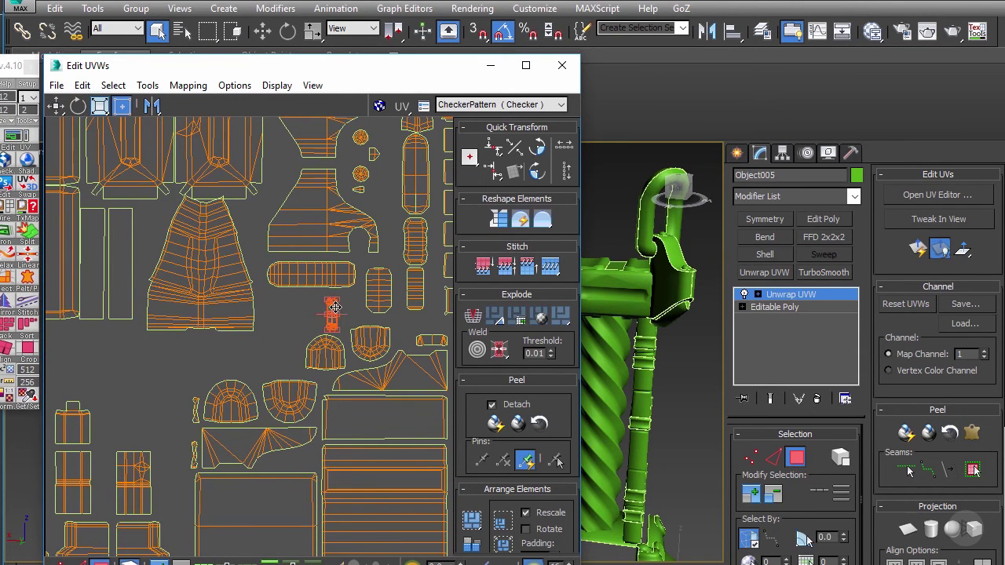
left_click_drag(337, 309, 336, 309)
middle_click_drag(335, 310, 340, 261)
left_click(202, 361)
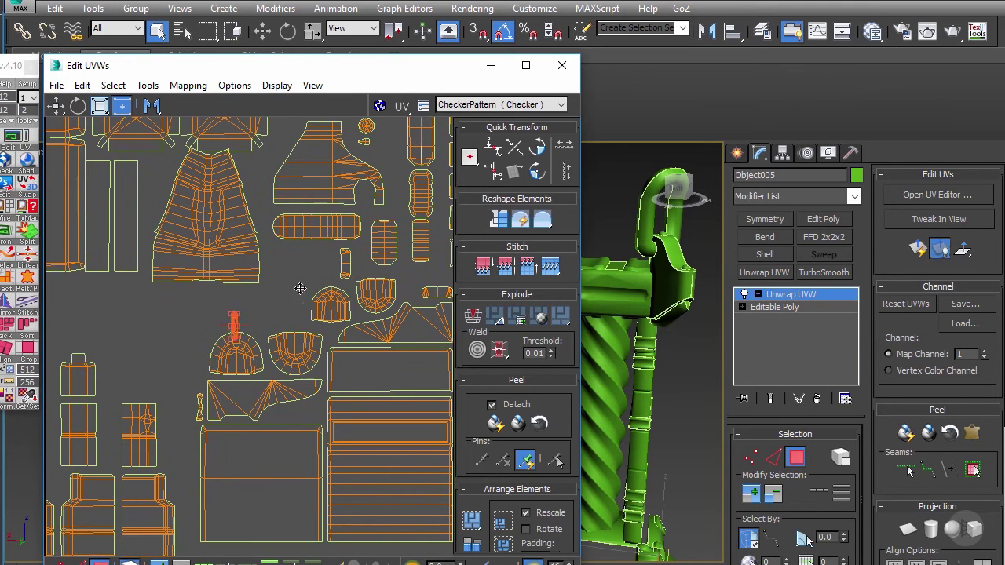
left_click_drag(200, 395, 271, 300)
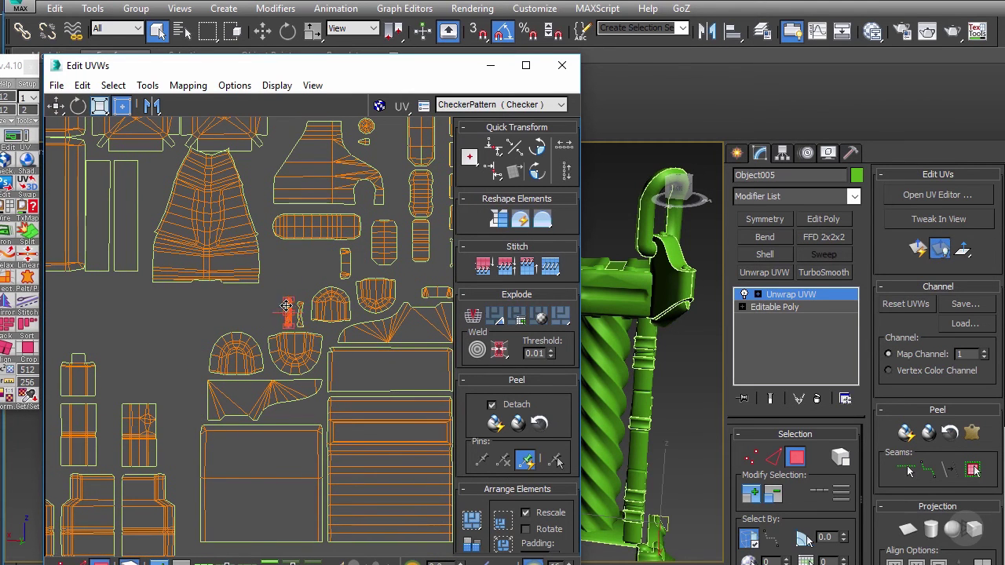
Move the chevron-shaped shell from above the UV square into the gap below the strip shells, between the fan-shaped and looped shells
scroll(268, 292, "down", 3)
middle_click_drag(255, 122, 272, 206)
left_click_drag(276, 183, 296, 370)
middle_click_drag(278, 293, 256, 246)
left_click_drag(274, 322, 387, 350)
middle_click_drag(375, 316, 320, 290)
scroll(358, 304, "up", 2)
left_click_drag(360, 318, 312, 294)
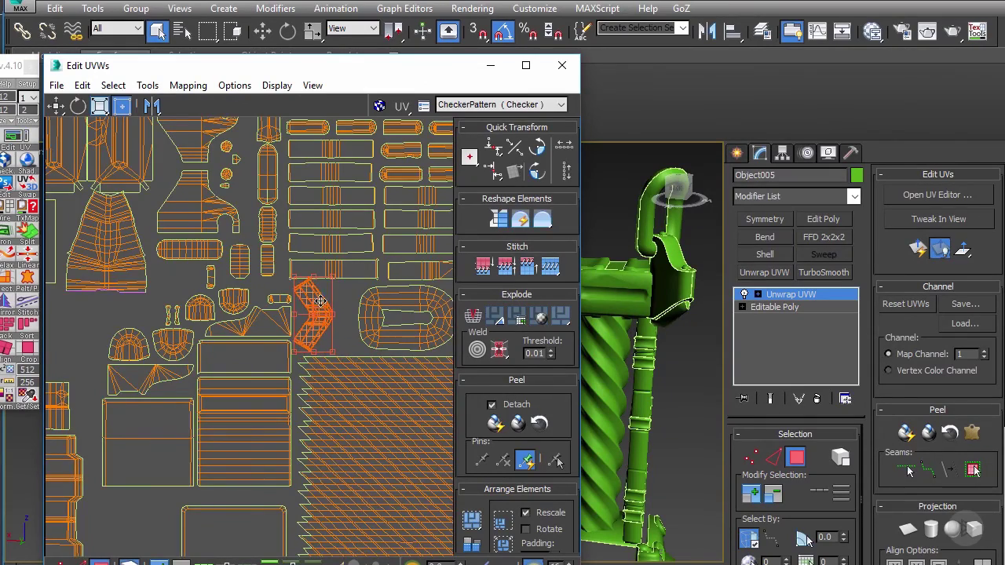
middle_click_drag(314, 296, 310, 304)
left_click(347, 297)
scroll(312, 317, "up", 2)
left_click(312, 318)
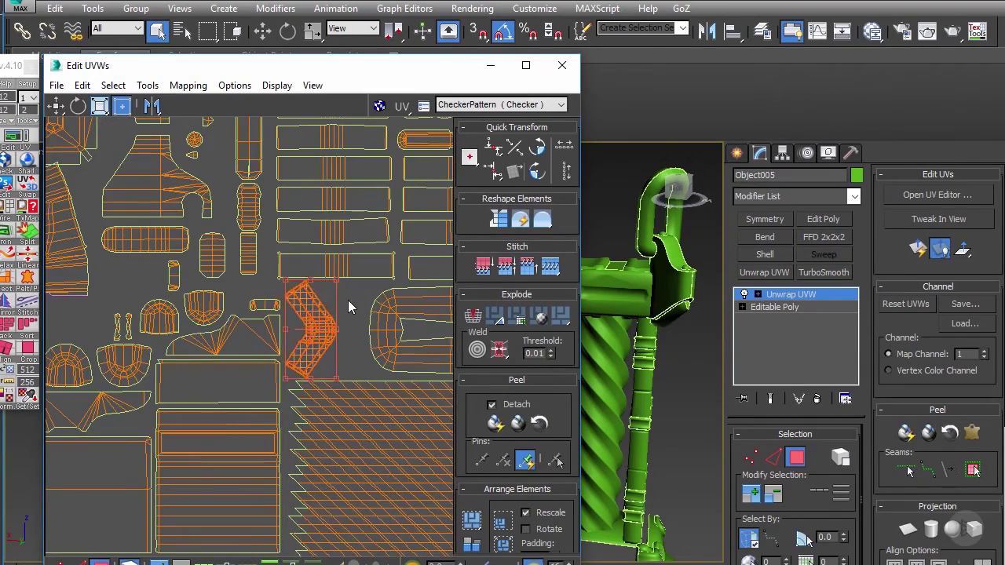
left_click(349, 298)
Place two of the leftover small rounded strip shells in the gap above the hook-shaped shells
scroll(349, 298, "down", 4)
middle_click_drag(314, 291, 264, 300)
scroll(282, 237, "up", 1)
middle_click_drag(282, 237, 311, 236)
scroll(353, 253, "up", 1)
left_click_drag(324, 211, 326, 215)
left_click_drag(292, 211, 190, 221)
scroll(239, 218, "up", 2)
middle_click_drag(283, 180, 130, 192)
left_click_drag(236, 205, 358, 229)
middle_click_drag(382, 208, 427, 191)
scroll(423, 191, "down", 1)
Try to fit the three remaining small rounded strip shells among the shells near the hook-shaped ones
left_click_drag(346, 202, 126, 351)
left_click_drag(99, 401, 346, 187)
middle_click_drag(346, 187, 295, 182)
key("t")
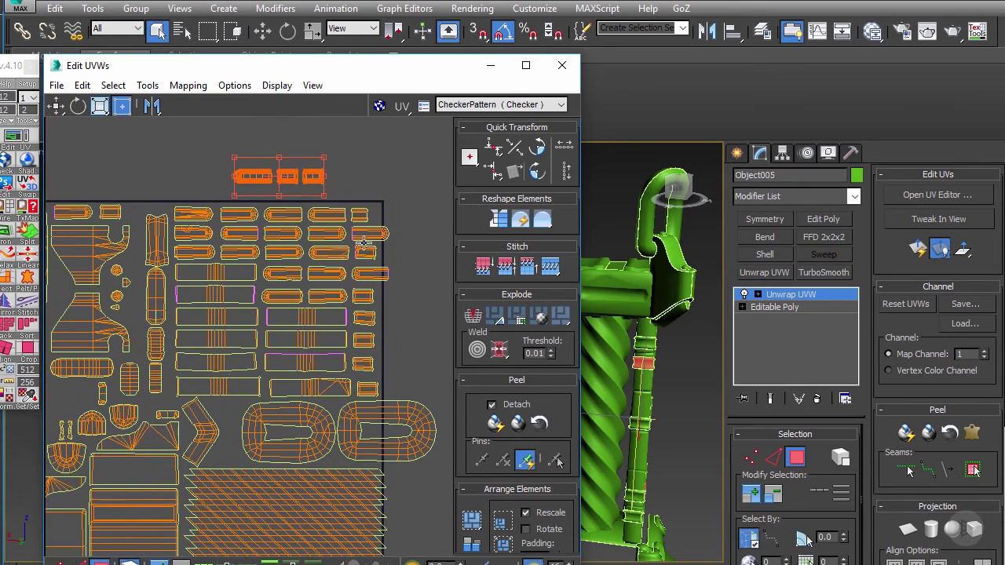
scroll(352, 256, "down", 2)
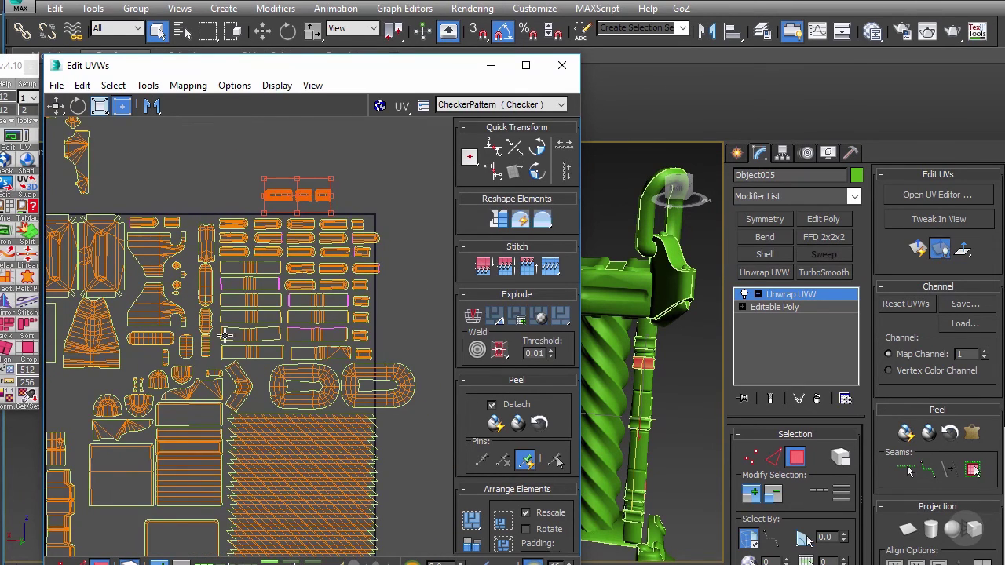
Move the two looped shells left, close against the chevron-shaped shell
scroll(322, 329, "up", 3)
left_click(321, 314)
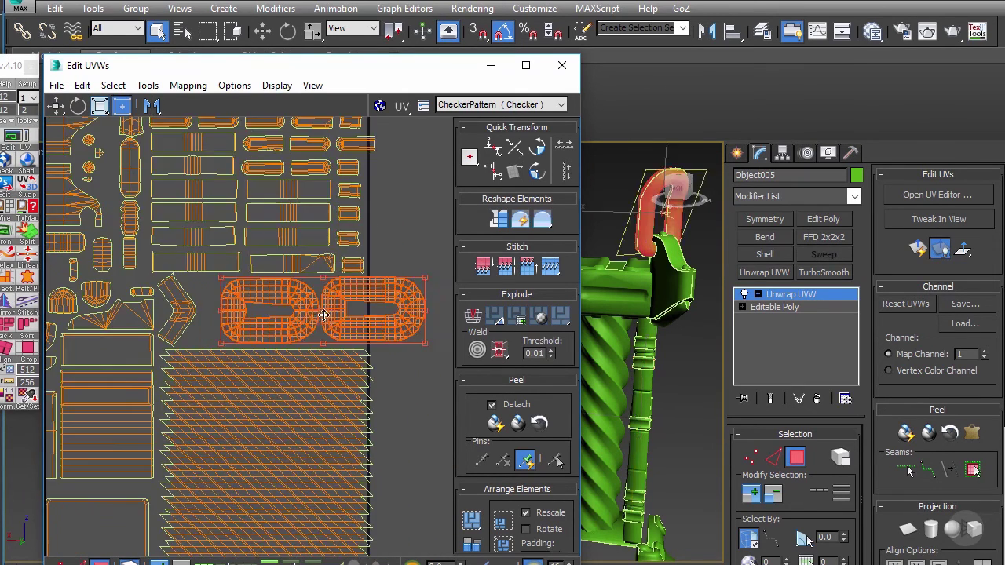
left_click_drag(320, 315, 300, 315)
middle_click_drag(262, 314, 306, 287)
scroll(315, 312, "down", 1)
scroll(255, 290, "down", 1)
middle_click_drag(235, 265, 255, 311)
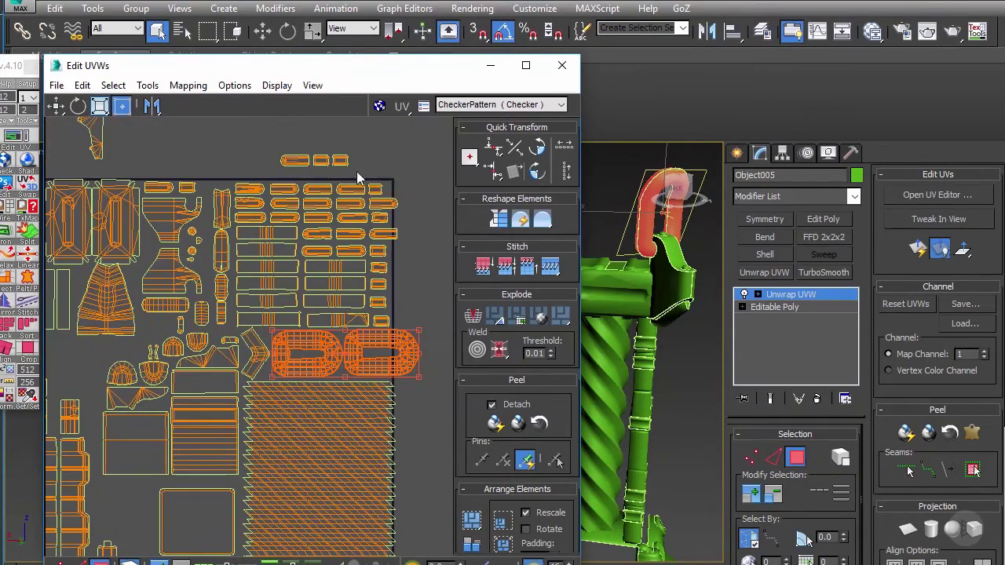
middle_click_drag(295, 210, 360, 202)
scroll(272, 165, "up", 2)
Move the vertical capsule shell up, close beside the end of the horizontal capsule shell
left_click_drag(301, 366, 287, 346)
left_click(264, 358)
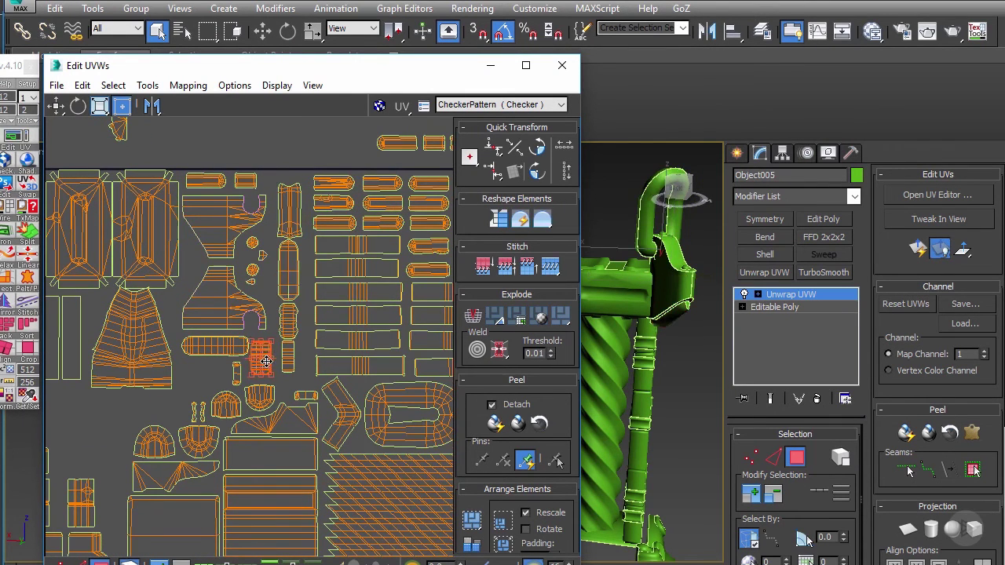
left_click(265, 157)
middle_click_drag(294, 220, 283, 213)
scroll(284, 213, "up", 2)
left_click_drag(292, 377, 277, 363)
left_click(262, 315)
Shift the whole block of strip shells slightly left so it fits inside the UV square's right edge
scroll(366, 302, "down", 2)
middle_click_drag(366, 302, 216, 269)
left_click_drag(370, 317, 377, 341)
scroll(361, 316, "up", 2)
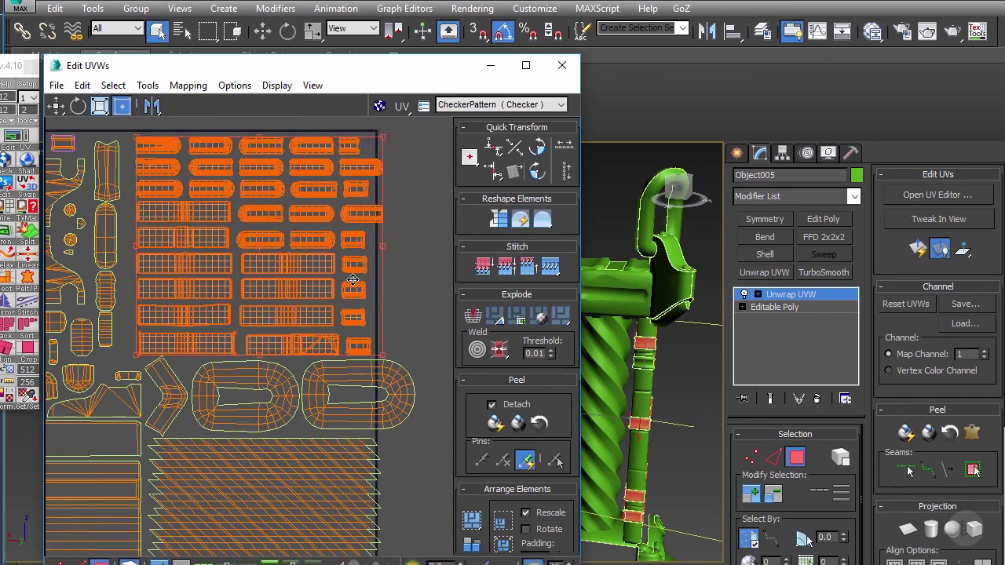
left_click_drag(352, 279, 344, 279)
middle_click_drag(403, 271, 431, 233)
scroll(430, 234, "down", 1)
left_click_drag(316, 229, 314, 227)
left_click(210, 138)
middle_click_drag(240, 195, 206, 202)
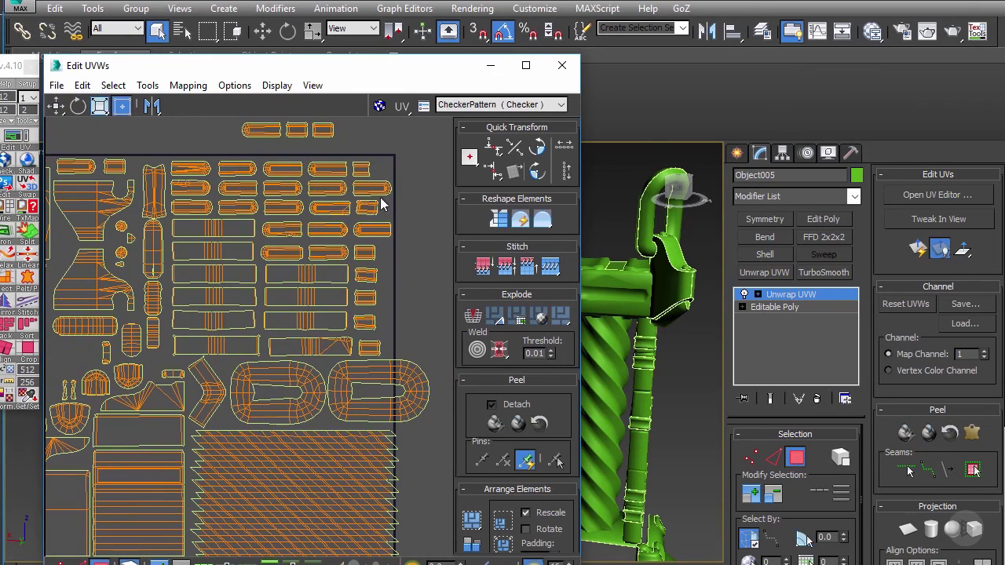
Move one long fan-shaped shell from above the UV square down to the trapezoid shell, below the framed shells
scroll(393, 256, "down", 2)
middle_click_drag(390, 341, 422, 402)
left_click_drag(295, 196, 364, 212)
middle_click_drag(361, 195, 373, 171)
middle_click_drag(308, 293, 300, 207)
middle_click_drag(308, 336, 396, 380)
scroll(392, 377, "down", 2)
left_click(214, 194)
left_click_drag(212, 204, 196, 296)
scroll(210, 385, "up", 3)
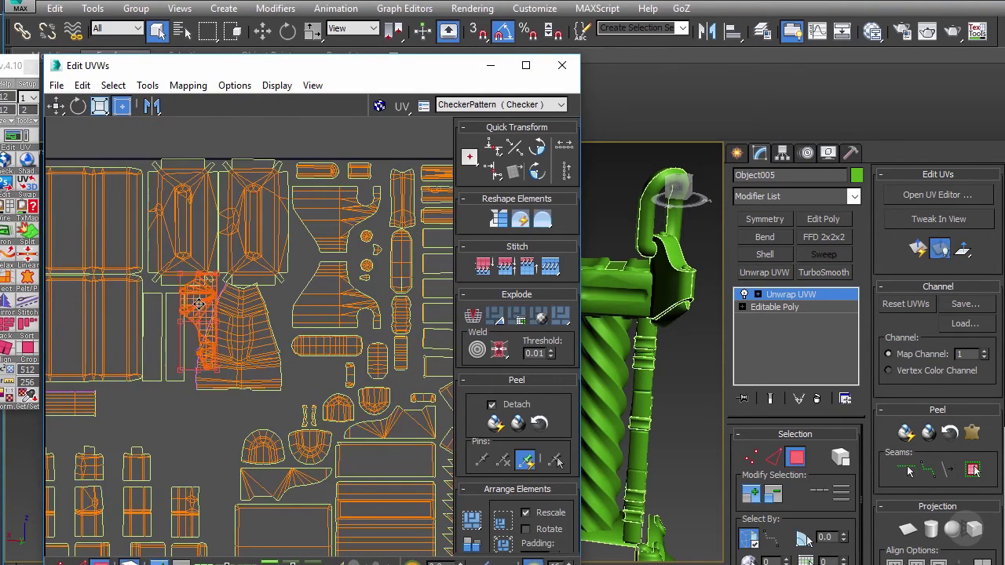
Mirror the long fan-shaped shell horizontally and fit it between the thin rectangles and the trapezoid shell, shifting the trapezoid slightly aside
middle_click_drag(196, 298, 218, 270)
left_click(152, 109)
left_click_drag(152, 107, 155, 130)
left_click(155, 109)
scroll(226, 272, "up", 2)
left_click_drag(230, 306, 241, 308)
middle_click_drag(259, 290, 236, 263)
left_click(272, 317)
left_click_drag(272, 318, 276, 329)
left_click_drag(207, 260, 208, 274)
scroll(210, 271, "down", 1)
Move the second long fan-shaped shell into the UV square, below the trapezoid shell and beside the larger arched shells
middle_click_drag(232, 234, 225, 318)
scroll(236, 275, "down", 1)
left_click_drag(177, 202, 221, 391)
middle_click_drag(221, 391, 222, 314)
scroll(223, 306, "up", 2)
left_click_drag(226, 342, 279, 358)
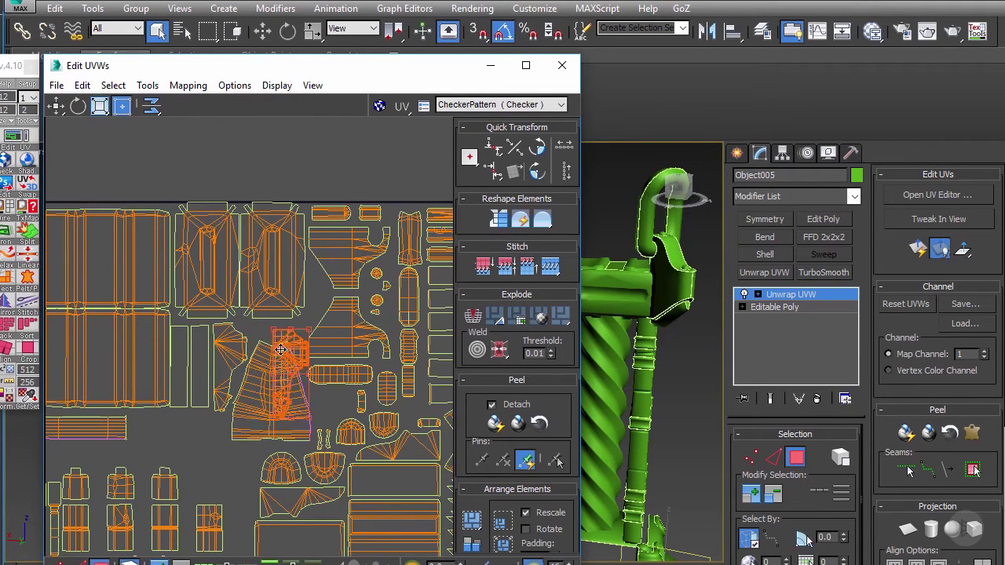
middle_click_drag(279, 361, 266, 296)
left_click_drag(266, 296, 221, 416)
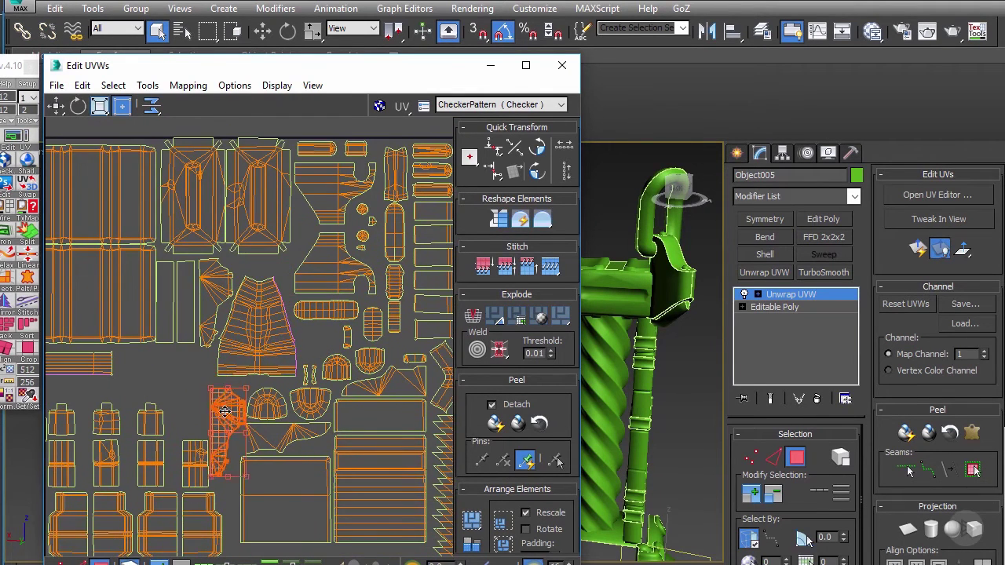
middle_click_drag(221, 416, 222, 376)
scroll(222, 375, "up", 2)
left_click_drag(229, 428, 229, 417)
middle_click_drag(228, 417, 223, 361)
left_click_drag(223, 362, 292, 369)
left_click_drag(225, 363, 225, 358)
middle_click_drag(234, 379, 235, 352)
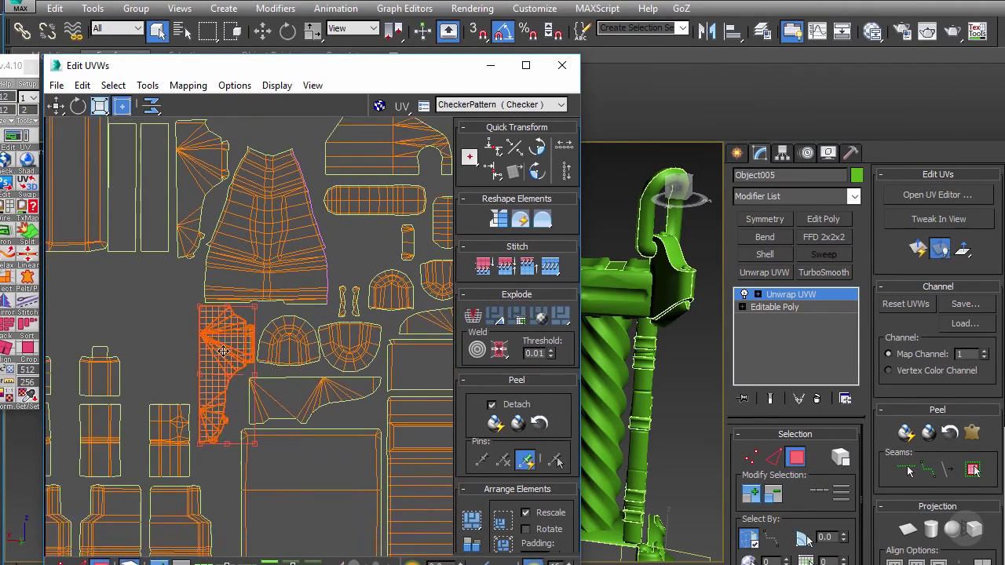
left_click(196, 353)
Move the two small irregular shells from above the UV square into the gap beside the horizontal strip shell, below the large blocks
scroll(203, 318, "down", 4)
middle_click_drag(212, 263, 238, 373)
scroll(238, 373, "down", 2)
left_click_drag(249, 206, 213, 178)
left_click_drag(223, 185, 218, 409)
middle_click_drag(218, 410, 228, 383)
middle_click_drag(238, 321, 245, 238)
scroll(246, 238, "up", 3)
mouse_move(244, 360)
left_mouse_down()
mouse_move(208, 356)
mouse_move(245, 346)
left_mouse_up()
left_click(239, 368)
Try to fit the three small rounded strip shells below the hook-shaped shells, around the horizontal capsule shell
scroll(256, 374, "down", 4)
middle_click_drag(362, 231, 267, 203)
left_click_drag(362, 203, 199, 330)
scroll(323, 183, "up", 3)
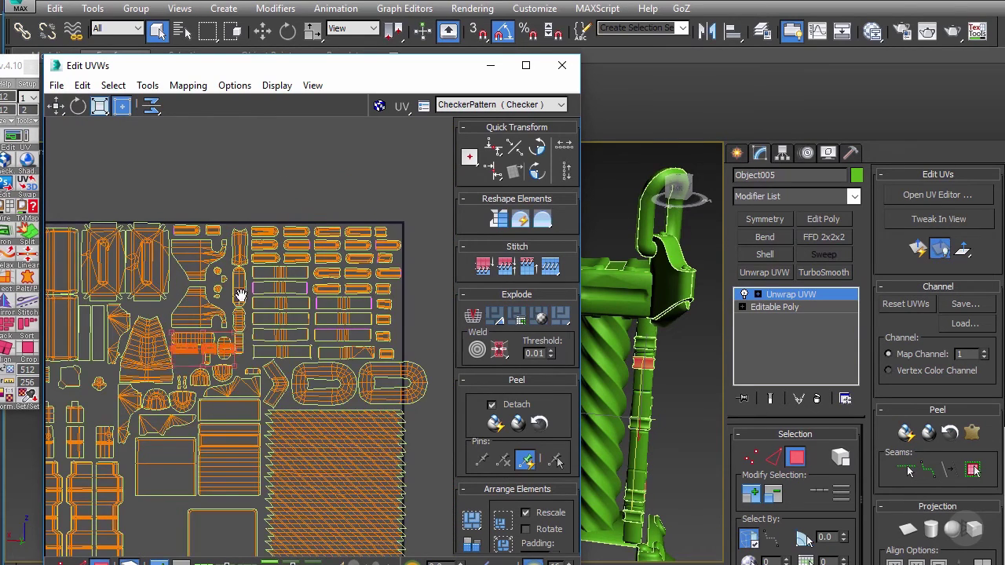
middle_click_drag(198, 336, 252, 283)
left_click_drag(253, 295, 269, 155)
Move the small capsule shell into the gap above the trapezoid shell and rotate it to lie horizontally
scroll(268, 287, "up", 2)
left_click(259, 312)
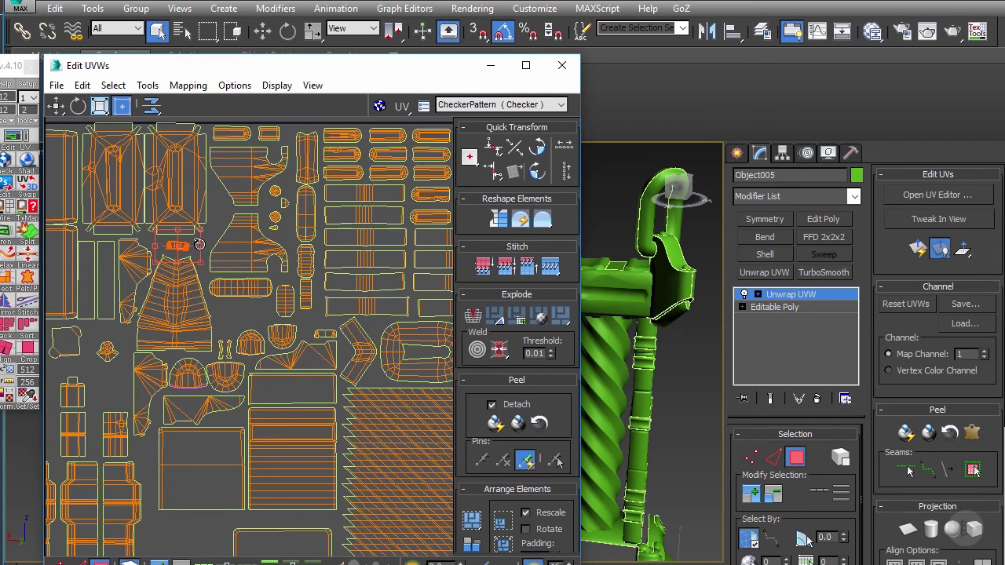
left_click_drag(199, 248, 200, 247)
middle_click_drag(215, 215, 198, 263)
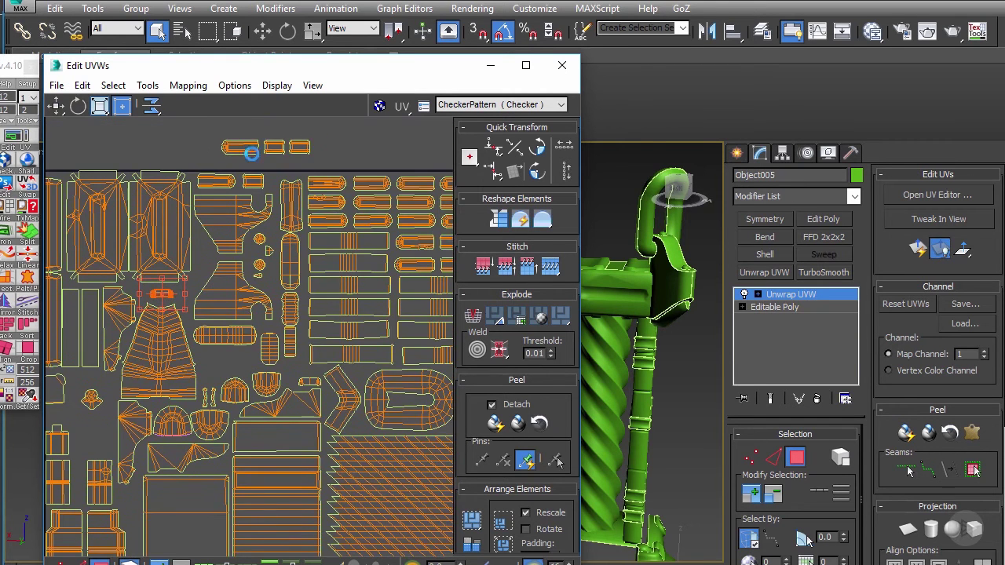
Move the three small rounded strip shells from above the UV square into the gaps below the horizontal and vertical capsule shells
left_click_drag(322, 157, 205, 135)
left_click_drag(249, 180, 224, 394)
middle_click_drag(237, 302, 238, 252)
scroll(240, 306, "up", 5)
left_click_drag(217, 337, 217, 327)
left_click(331, 331)
left_click_drag(301, 326, 332, 337)
left_click_drag(293, 311, 214, 324)
scroll(225, 296, "down", 5)
left_click(314, 185)
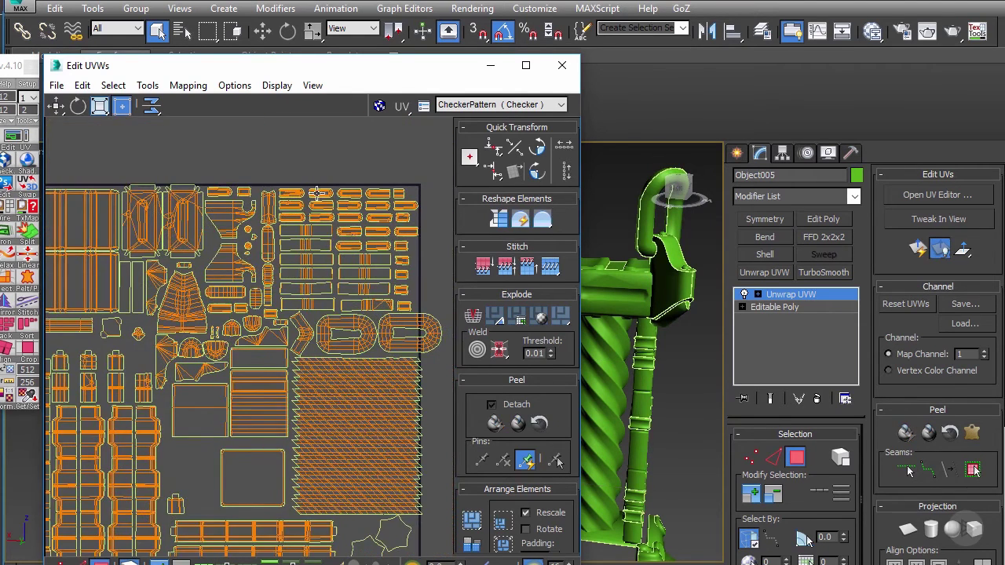
Move the small house-shaped shell from near the bottom long strips to the space above the fourth small cap shell
middle_click_drag(313, 186, 339, 175)
scroll(315, 189, "down", 1)
mouse_move(278, 170)
middle_mouse_down()
mouse_move(269, 173)
mouse_move(316, 163)
middle_mouse_up()
scroll(316, 162, "down", 1)
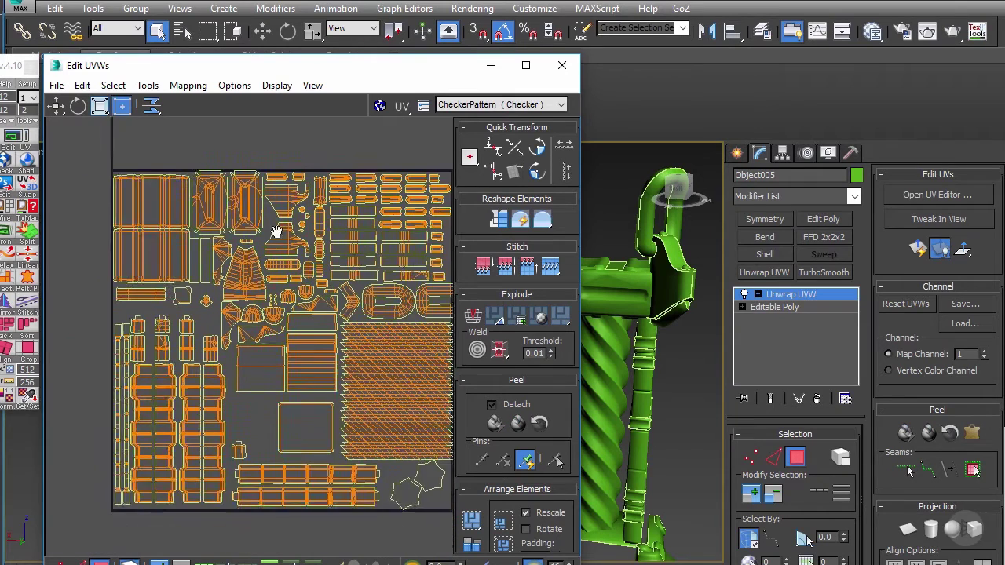
middle_click_drag(382, 261, 264, 235)
middle_click_drag(329, 236, 354, 224)
scroll(304, 285, "up", 1)
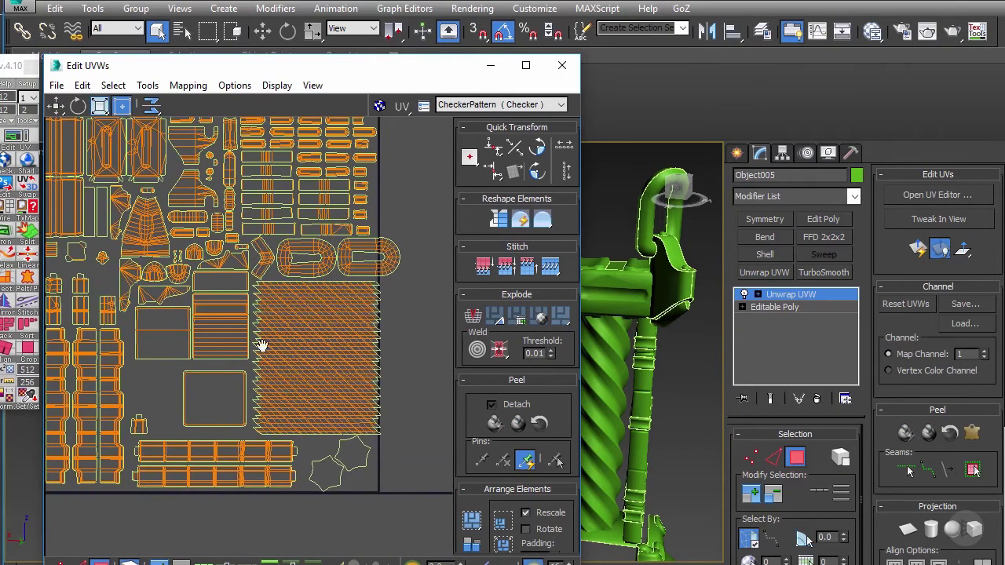
middle_click_drag(240, 353, 262, 349)
mouse_move(213, 370)
middle_mouse_down()
mouse_move(247, 351)
mouse_move(222, 393)
mouse_move(212, 366)
middle_mouse_up()
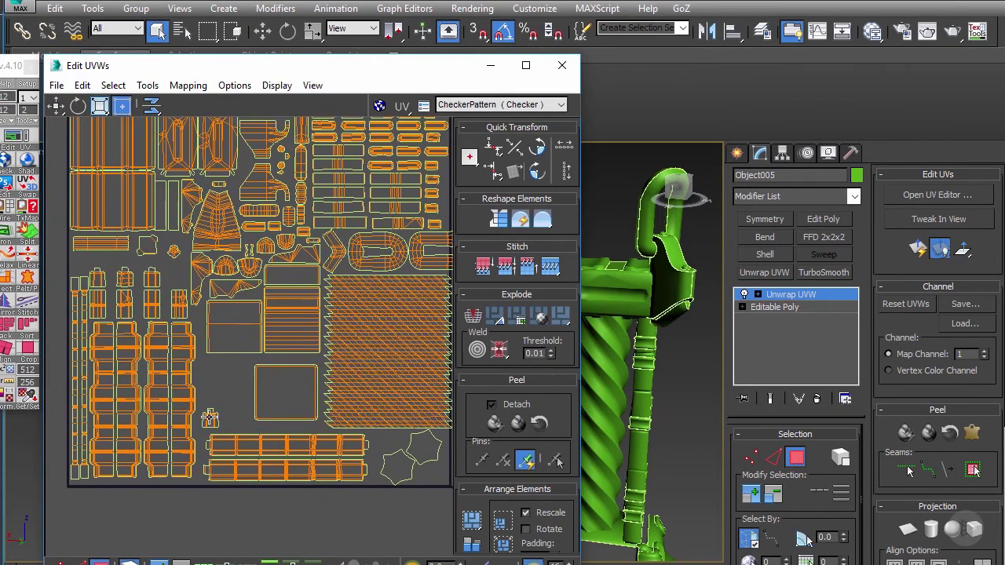
left_click_drag(177, 272, 172, 263)
Move the rounded square shell left, beneath the divided square shell
middle_click_drag(220, 310, 196, 291)
scroll(197, 291, "down", 2)
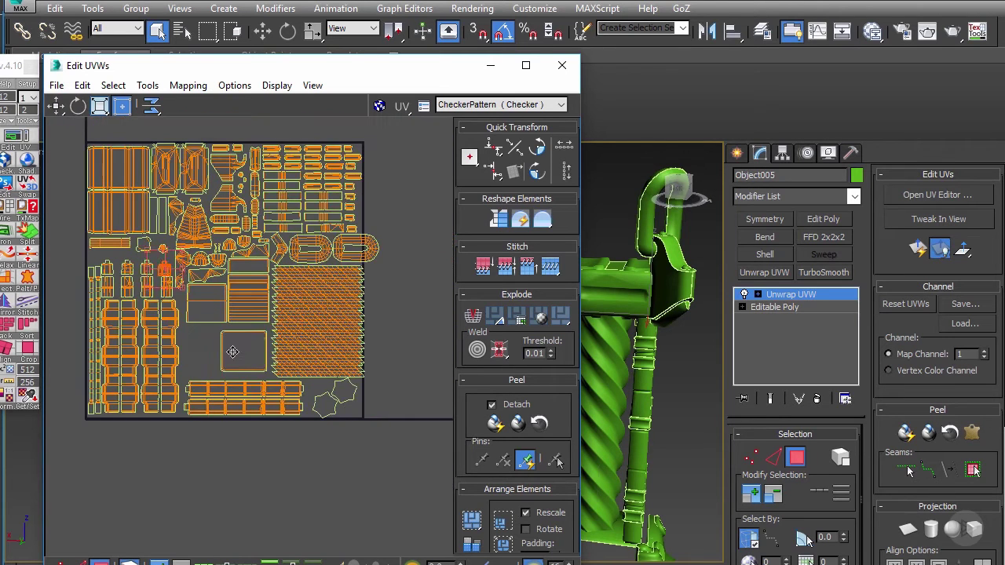
left_click_drag(239, 349, 214, 349)
middle_click_drag(296, 289, 282, 259)
Move the two ring-shaped shells from above the spiral shell into the gap beside the rounded square shell and turn them upright
scroll(333, 278, "up", 1)
left_click(369, 263)
scroll(334, 274, "up", 2)
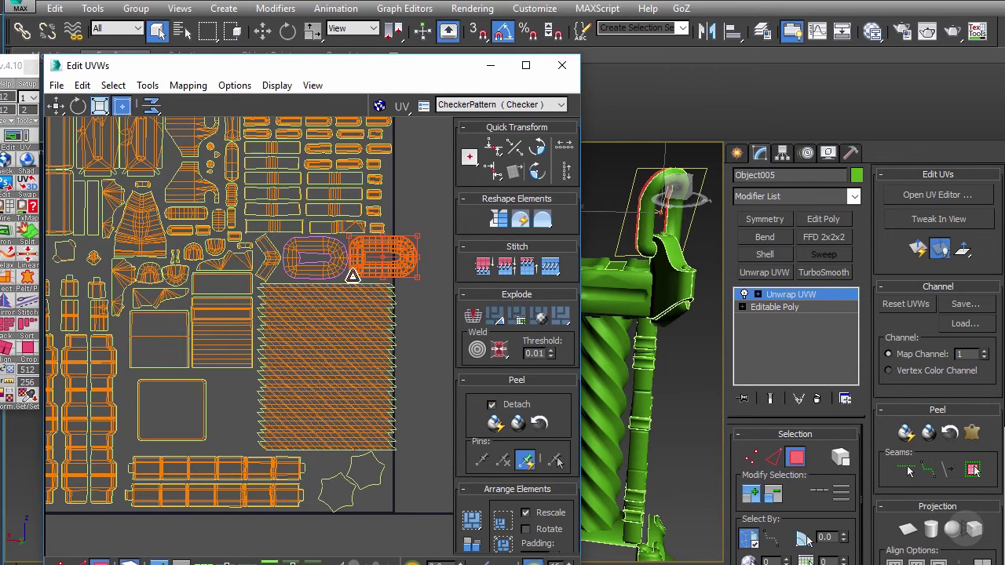
left_click_drag(358, 266, 245, 377)
left_click_drag(328, 268, 206, 434)
left_click_drag(166, 393, 154, 391)
left_click(212, 417)
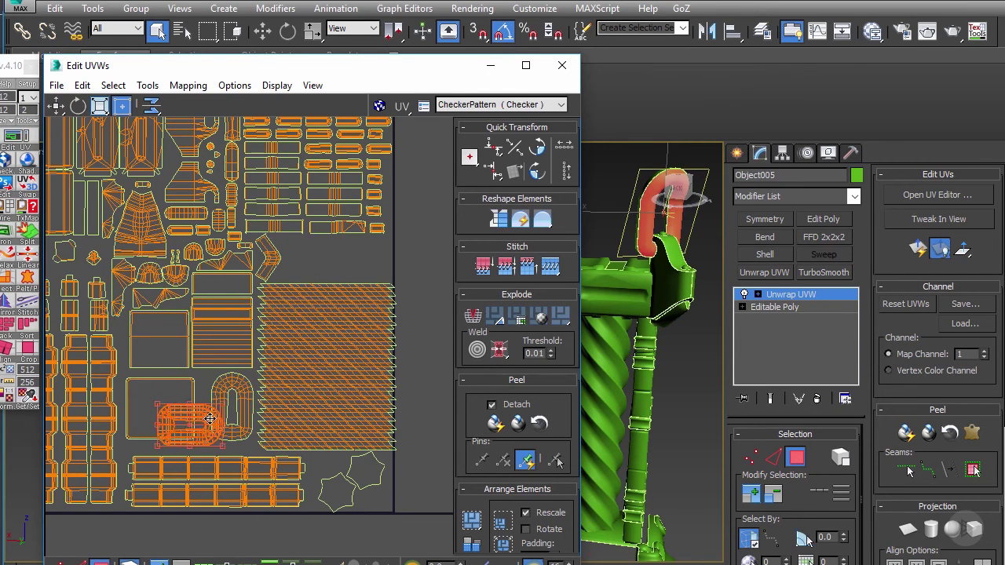
mouse_move(227, 424)
left_mouse_down()
mouse_move(185, 384)
mouse_move(235, 410)
left_mouse_up()
Adjust the spacing between the rounded square shell and the two upright ring shells to clear their overlap
scroll(236, 383, "up", 2)
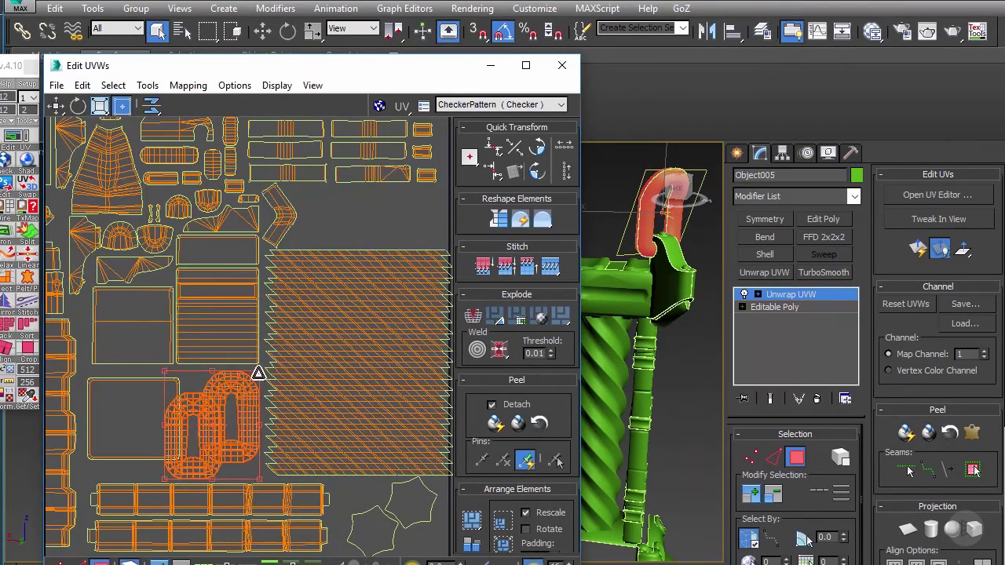
left_click(197, 374)
middle_click_drag(204, 391, 244, 381)
left_click_drag(167, 391, 164, 388)
left_click_drag(242, 399, 237, 394)
middle_click_drag(246, 397, 289, 402)
Check the rounded square shell's face on the model and scale the shell down slightly
left_click(226, 372)
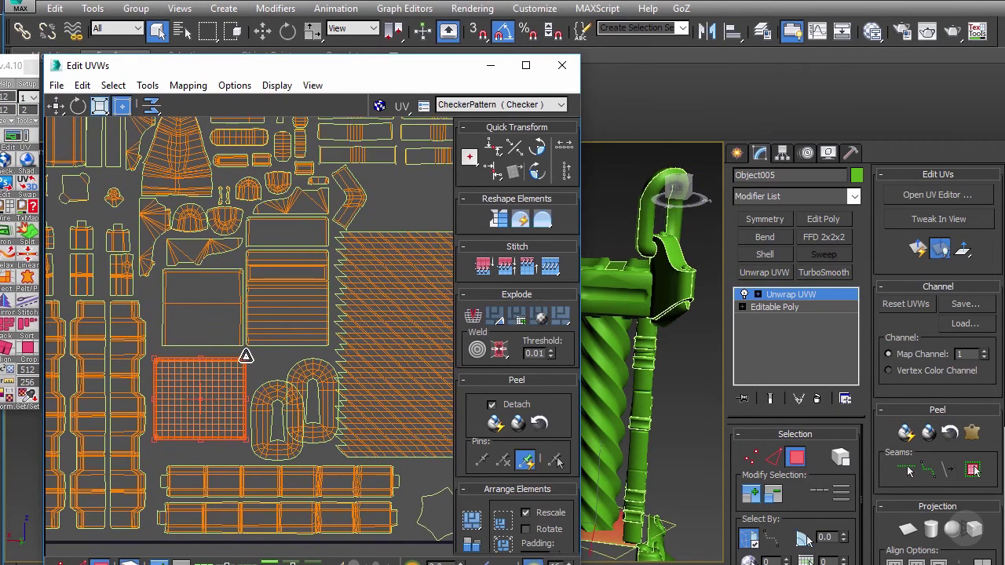
middle_click_drag(620, 365, 648, 385, "alt")
middle_click_drag(636, 503, 638, 432)
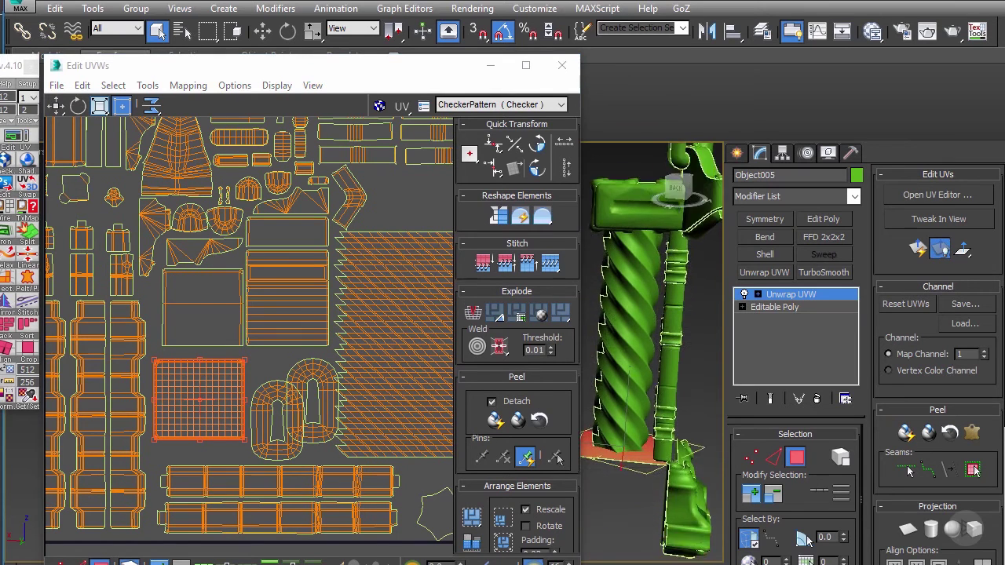
scroll(630, 443, "up", 2)
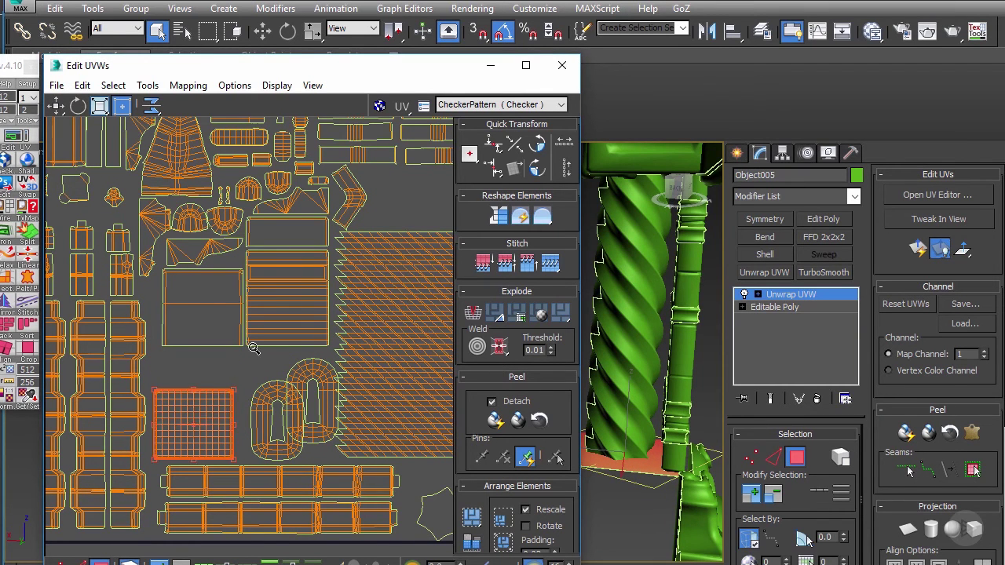
scroll(261, 366, "up", 1)
Tighten the two ring shells beneath the striped rectangular shell and align the rounded square shell under the divided square shell
left_click(265, 397)
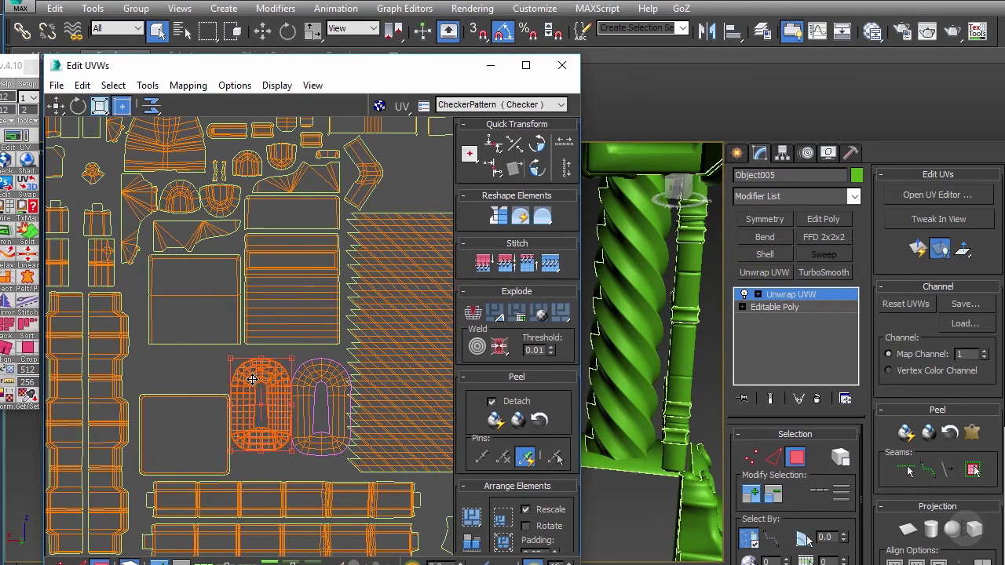
left_click_drag(200, 344, 188, 353)
middle_click_drag(281, 309, 254, 306)
left_click_drag(287, 317, 291, 319)
scroll(289, 314, "down", 2)
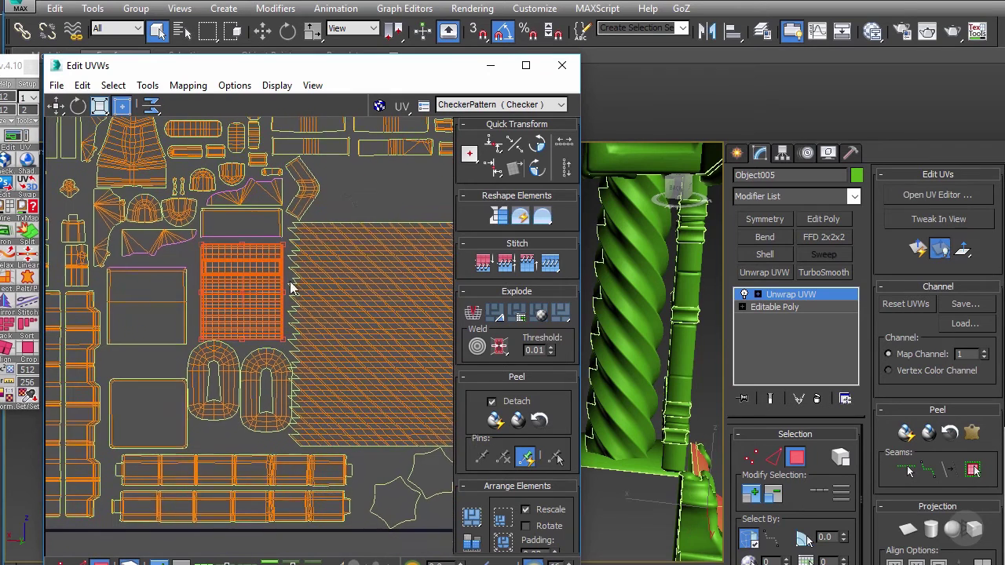
Apply the numbered, coloured checker texture to the model and orbit to the faces of the striped rectangular shell
left_click(4, 162)
left_click_drag(182, 68, 234, 74)
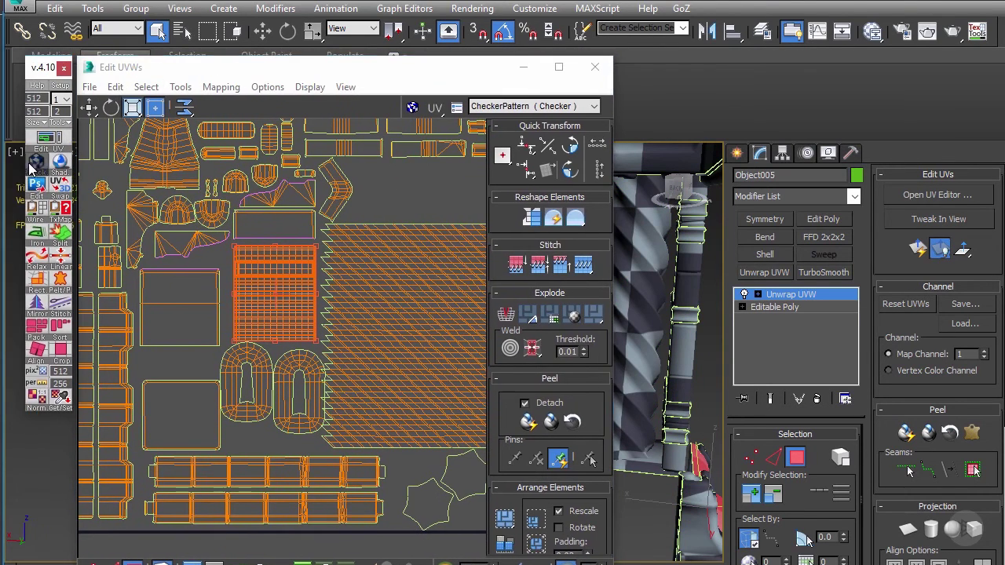
left_click(37, 161)
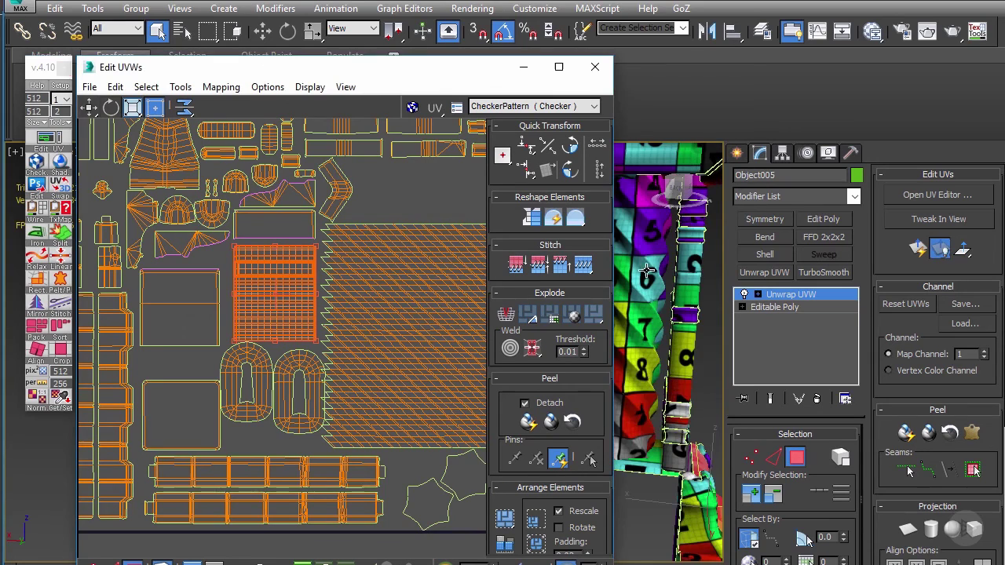
left_click_drag(474, 70, 437, 67)
middle_click_drag(617, 230, 585, 216)
middle_click_drag(584, 216, 539, 380, "alt")
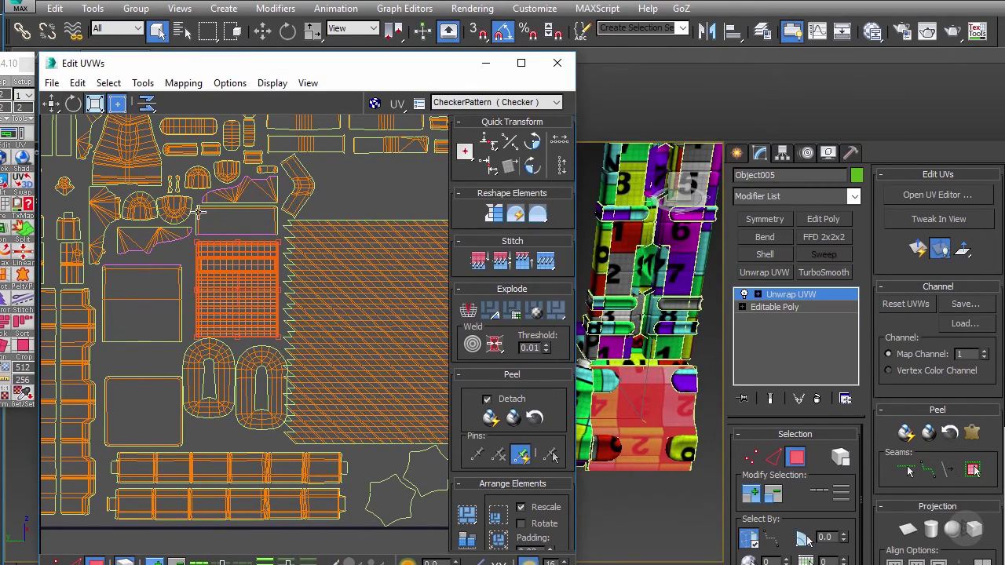
Mirror the striped rectangular shell vertically and horizontally so its checker numbers read correctly, and fit it back below the plain rectangle shell
left_click(149, 107)
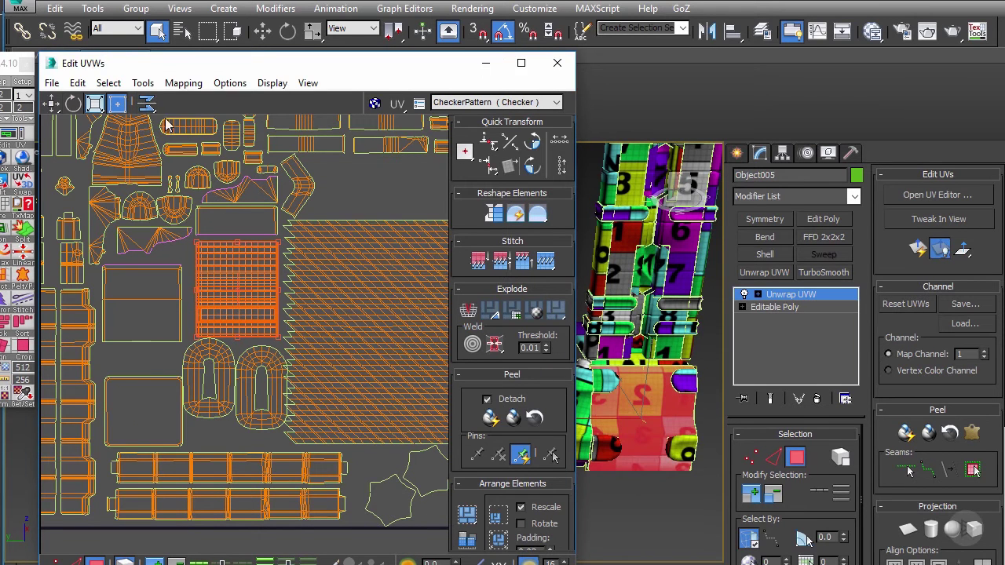
left_click_drag(150, 107, 146, 82)
middle_click_drag(644, 372, 671, 406, "alt")
scroll(245, 275, "up", 1)
left_click_drag(245, 275, 245, 269)
middle_click_drag(247, 178, 264, 207)
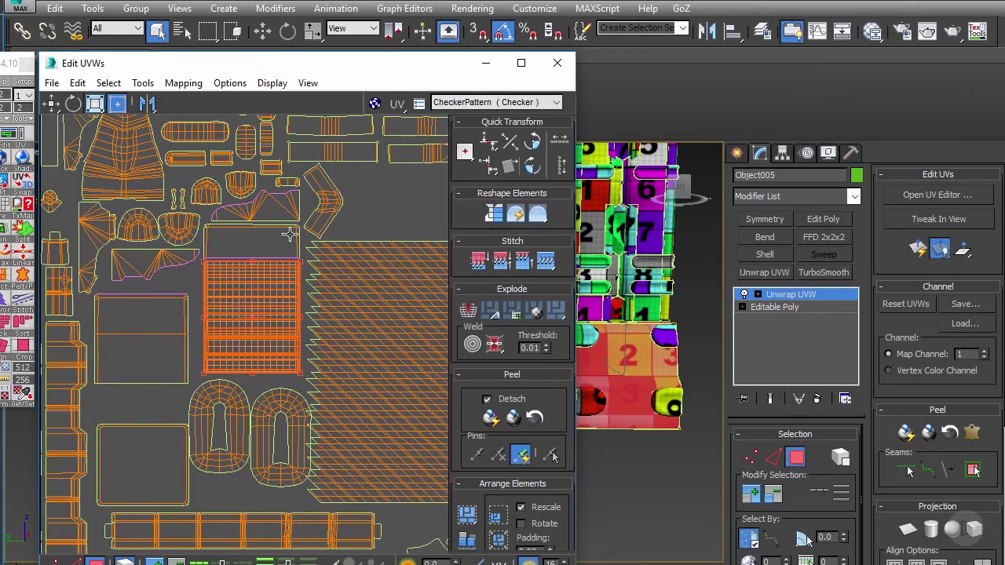
left_click_drag(260, 307, 260, 311)
middle_click_drag(248, 285, 227, 277)
scroll(227, 277, "down", 1)
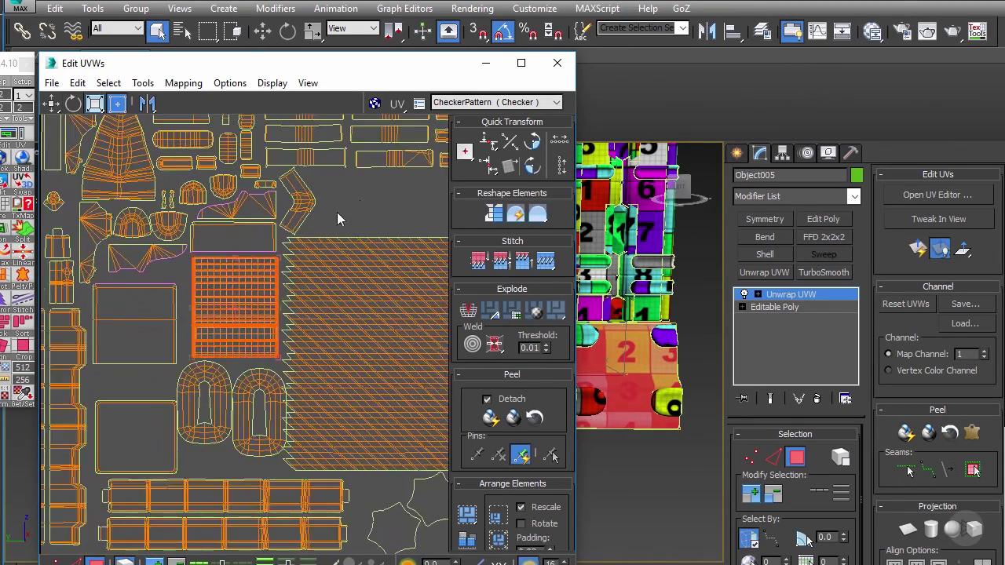
Select all UV shells and scale them up together slightly beyond the UV square's upper and right borders
middle_click_drag(354, 228, 286, 252)
scroll(286, 251, "down", 4)
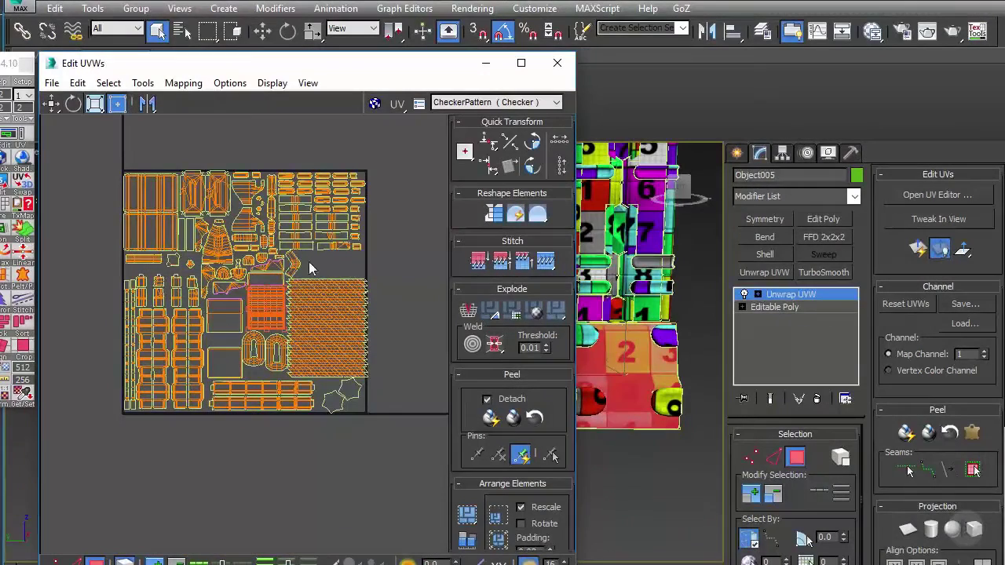
left_click_drag(99, 150, 367, 424)
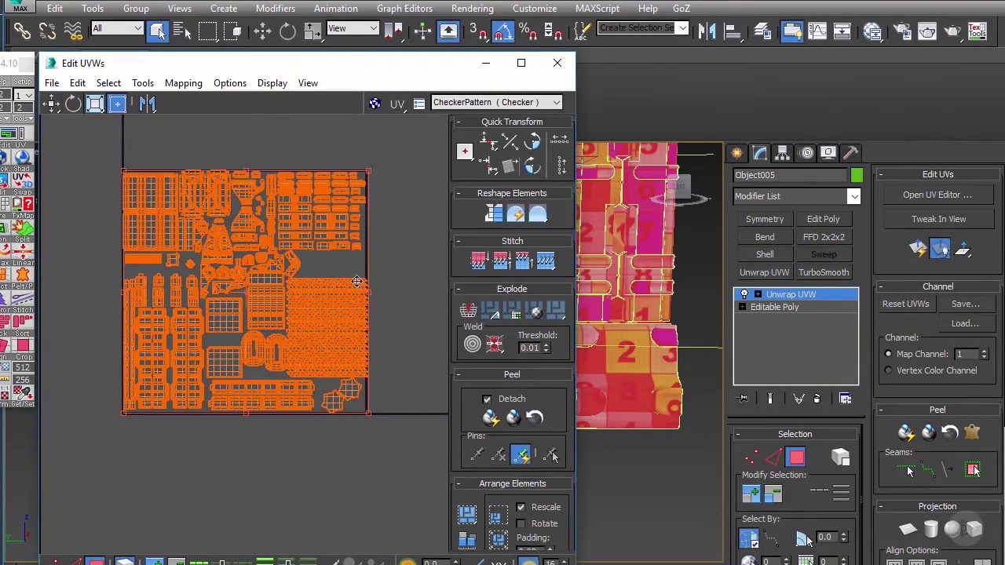
left_click_drag(369, 171, 376, 163)
left_click(391, 234)
scroll(390, 234, "up", 3)
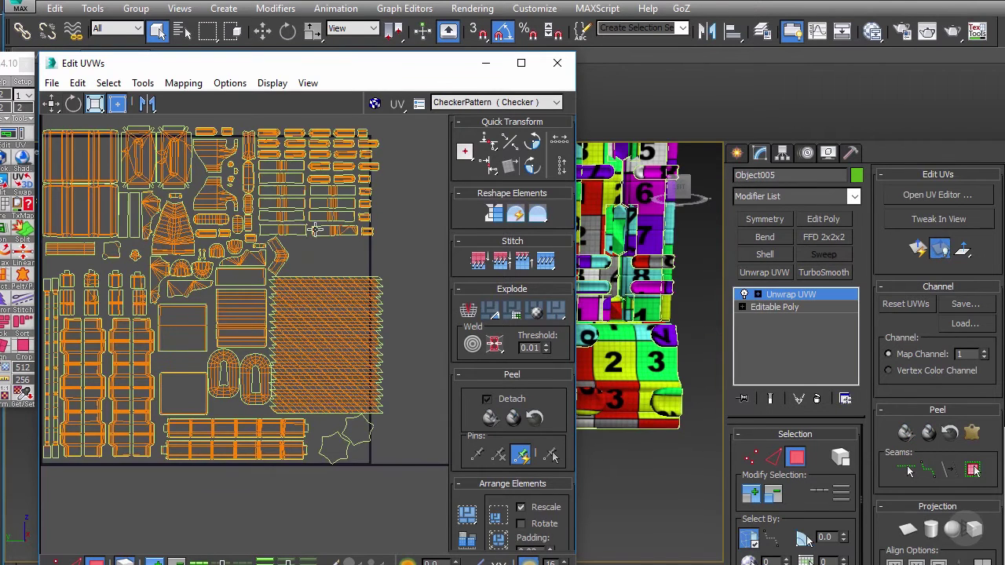
middle_click_drag(305, 237, 338, 237)
scroll(344, 245, "down", 2)
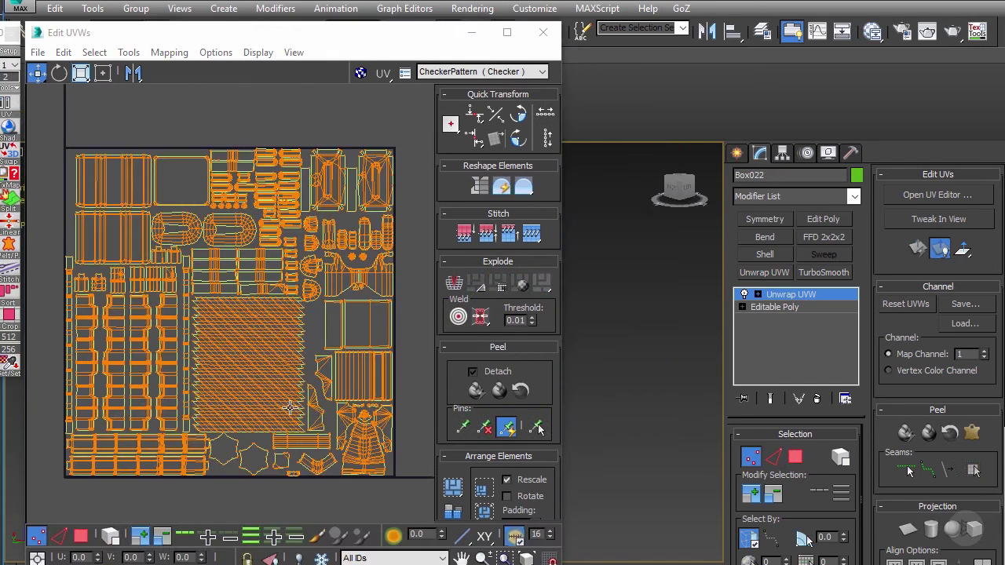
Frame the packed UV layout and model of Box022 and switch to polygon selection
scroll(307, 298, "down", 3)
middle_click_drag(318, 282, 324, 300)
middle_click_drag(687, 211, 614, 273)
middle_click_drag(368, 347, 337, 302)
scroll(353, 338, "up", 2)
middle_click_drag(366, 142, 375, 150)
key("3")
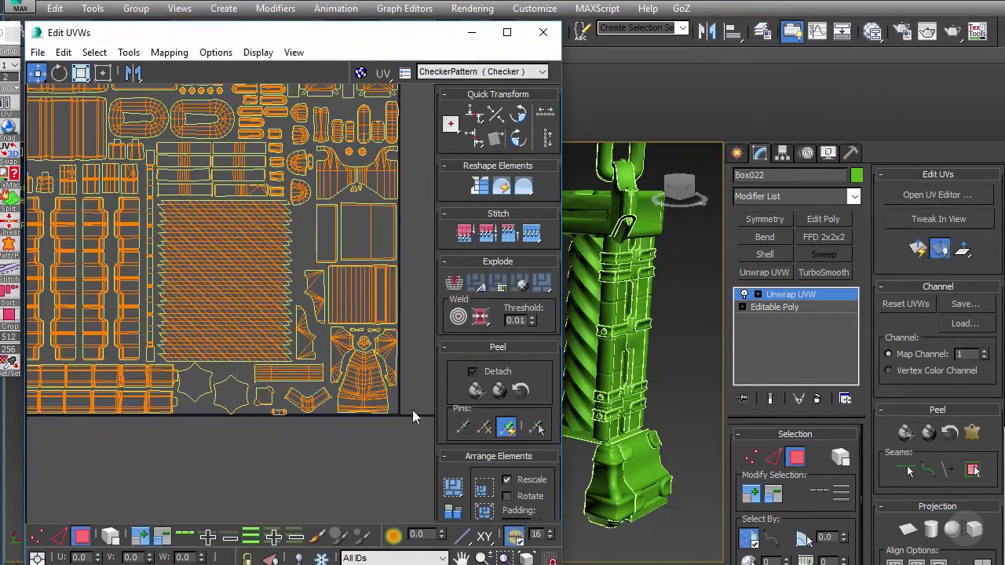
Turn on element selection and select the large side panel part at the model's base to examine its shells
key("4")
left_click(341, 343)
middle_click_drag(608, 424, 588, 391)
scroll(600, 445, "up", 2)
left_click(841, 457)
left_click(597, 484)
middle_click_drag(626, 448, 635, 438)
middle_click_drag(367, 361, 370, 340)
scroll(360, 370, "up", 1)
left_click(378, 458)
scroll(370, 340, "up", 1)
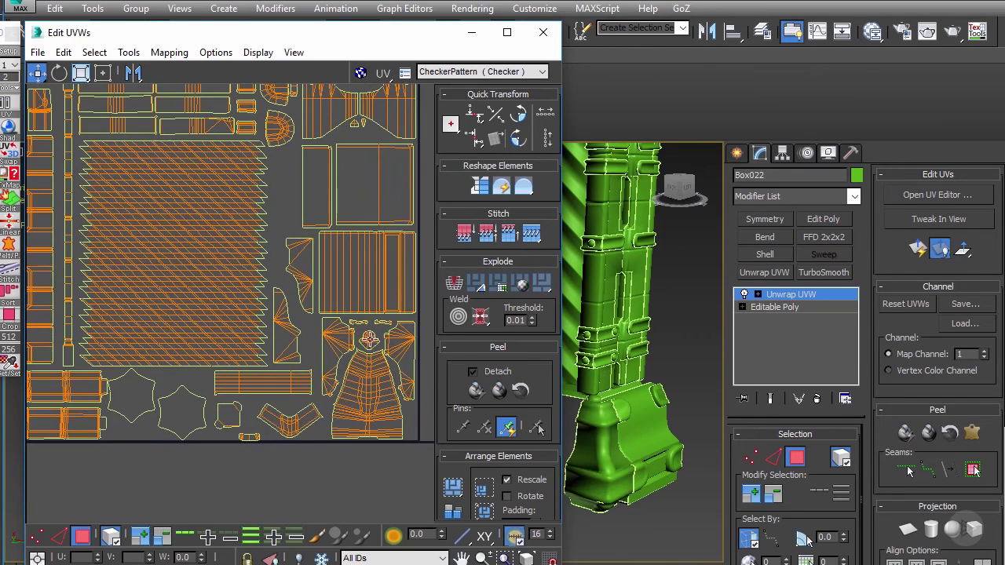
left_click(642, 433)
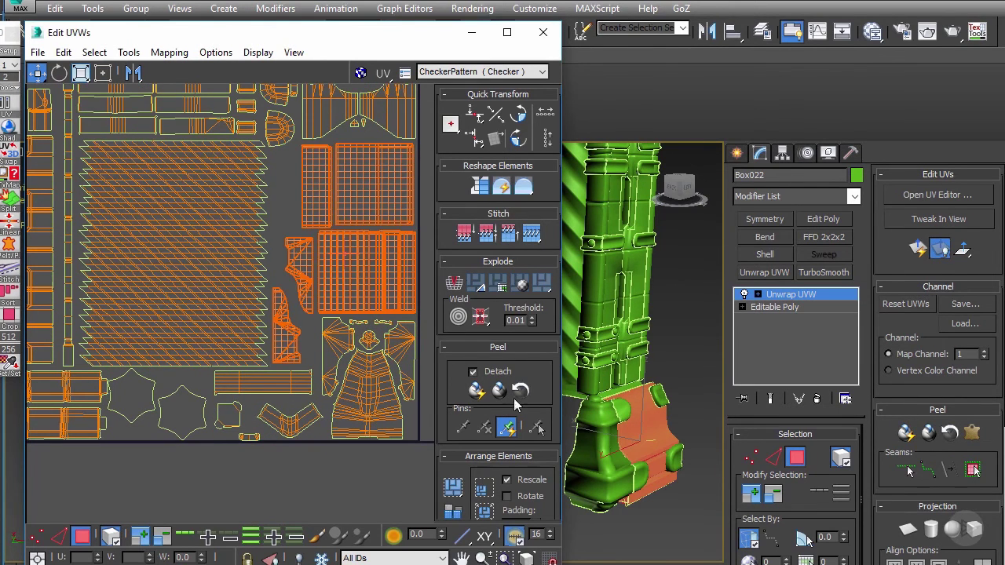
Select the four long notched shells and the two narrow strips beside them to examine their parts on the model
scroll(326, 361, "up", 1)
scroll(326, 361, "down", 1)
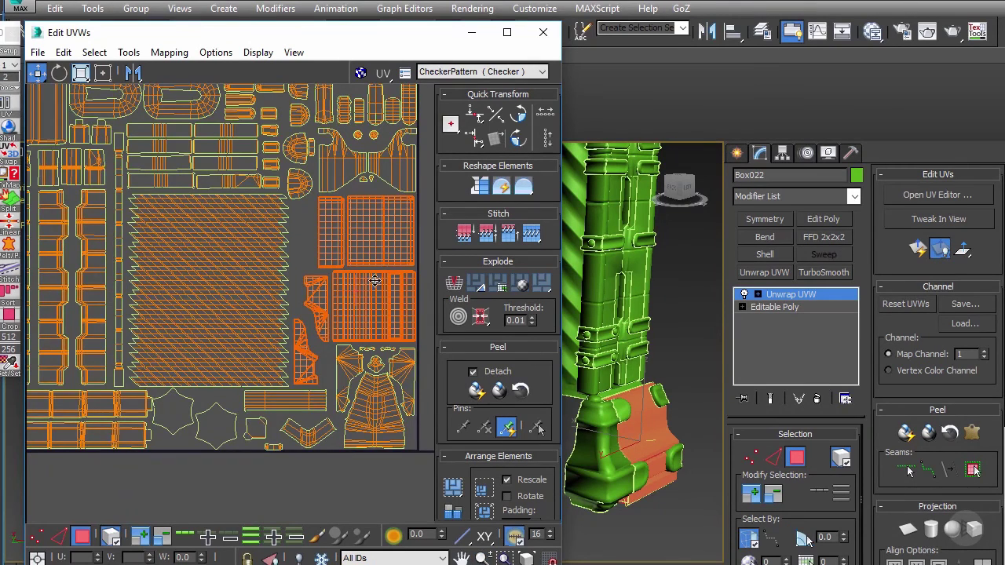
middle_click_drag(251, 288, 357, 288)
left_click_drag(44, 250, 227, 265)
middle_click_drag(643, 269, 573, 314, "alt")
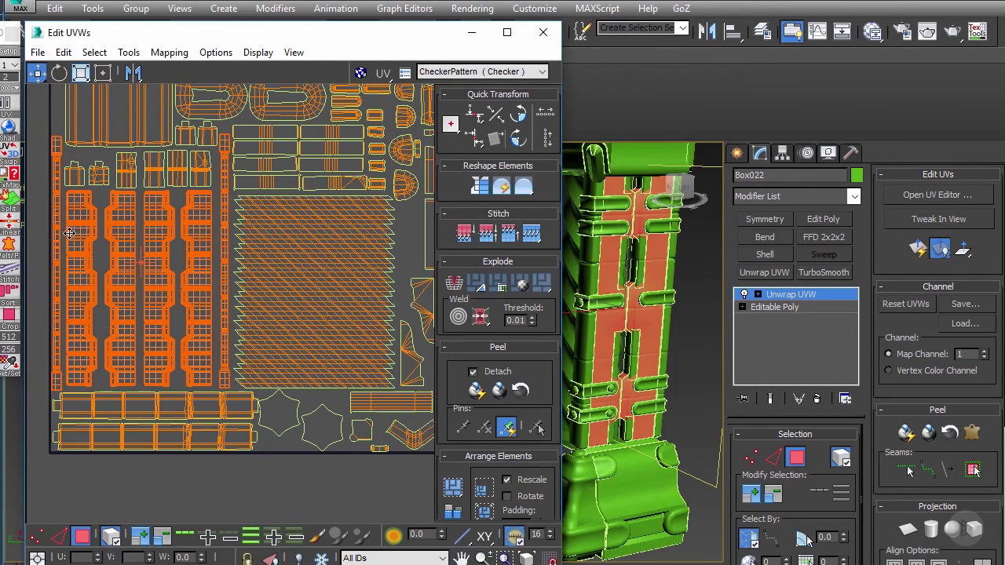
scroll(224, 217, "down", 1)
middle_click_drag(236, 202, 240, 267)
scroll(236, 262, "down", 1)
scroll(196, 212, "up", 1)
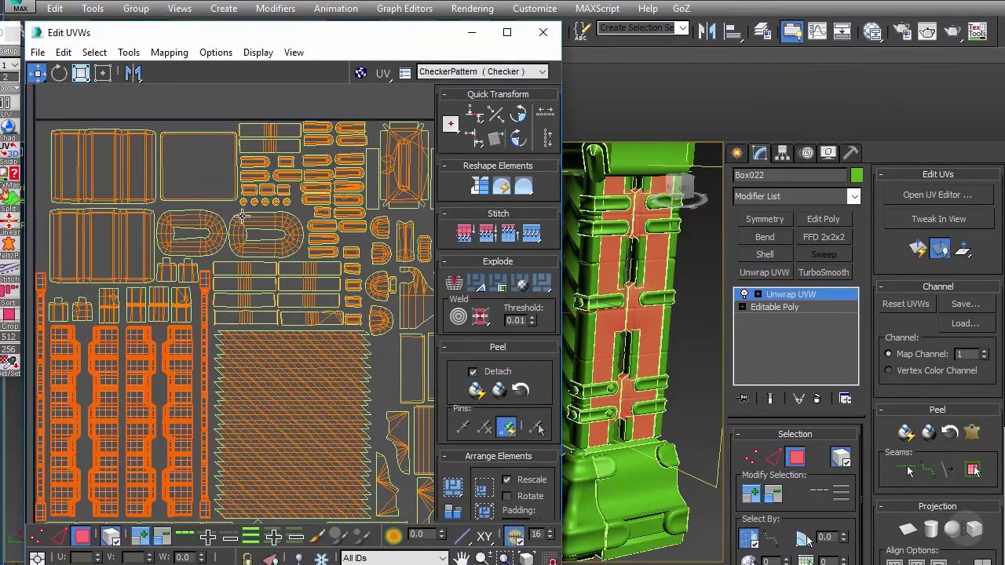
Select the two ring-shaped shells to examine their placement in the layout, and clear the selection
left_click_drag(216, 209, 250, 226)
middle_click_drag(298, 223, 242, 256)
scroll(263, 234, "down", 2)
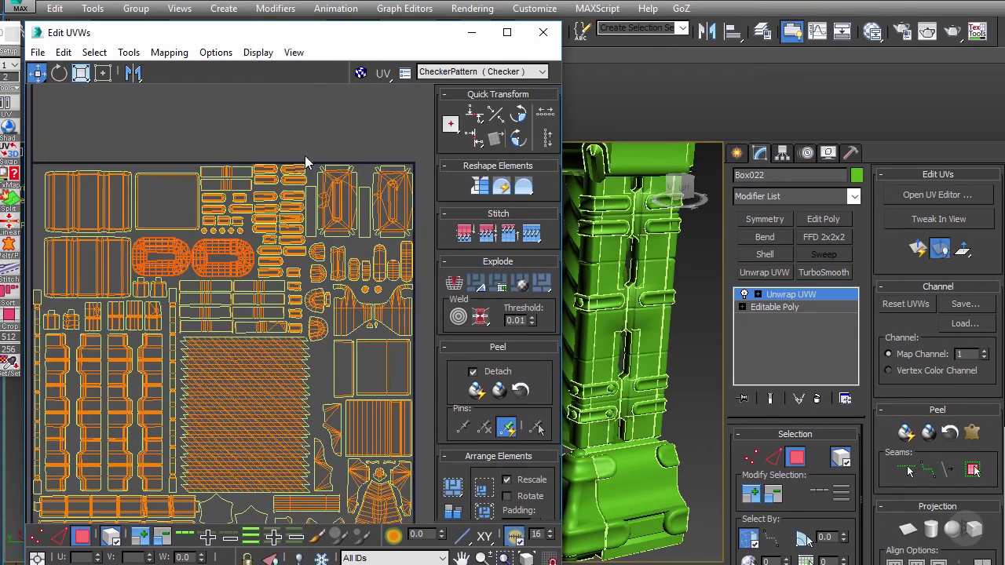
left_click(313, 154)
middle_click_drag(316, 175, 288, 170)
Select the two panelled end shells with the two large rectangular shells to examine the crossbar part on the model
left_click_drag(297, 143, 374, 215)
middle_click_drag(646, 189, 650, 252)
left_click(624, 224)
middle_click_drag(252, 206, 300, 210)
left_click_drag(337, 153, 403, 211)
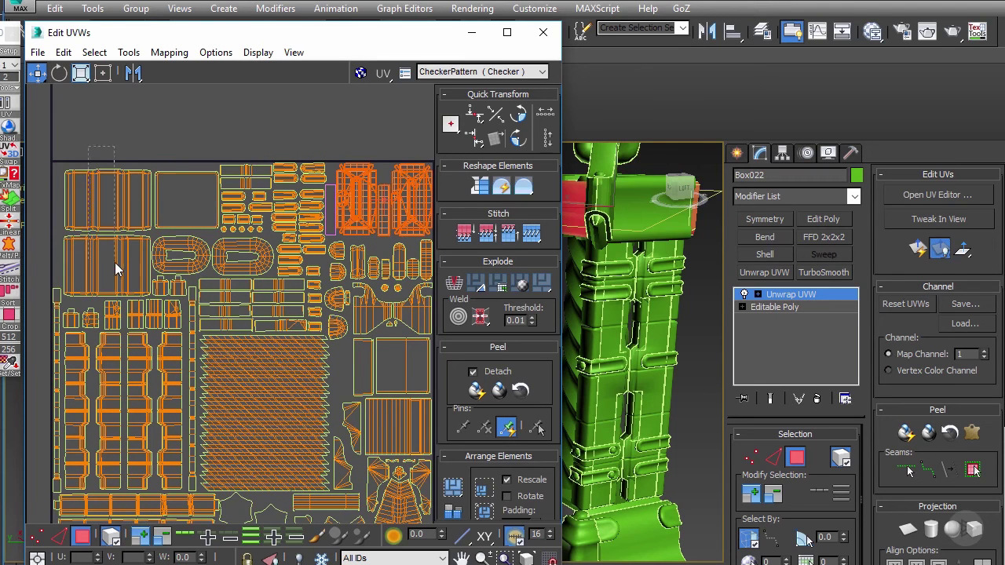
left_click_drag(114, 262, 87, 186)
middle_click_drag(197, 183, 148, 199)
mouse_move(288, 168)
left_mouse_down()
mouse_move(295, 186)
mouse_move(375, 233)
mouse_move(384, 224)
left_mouse_up()
middle_click_drag(600, 216, 622, 259, "alt")
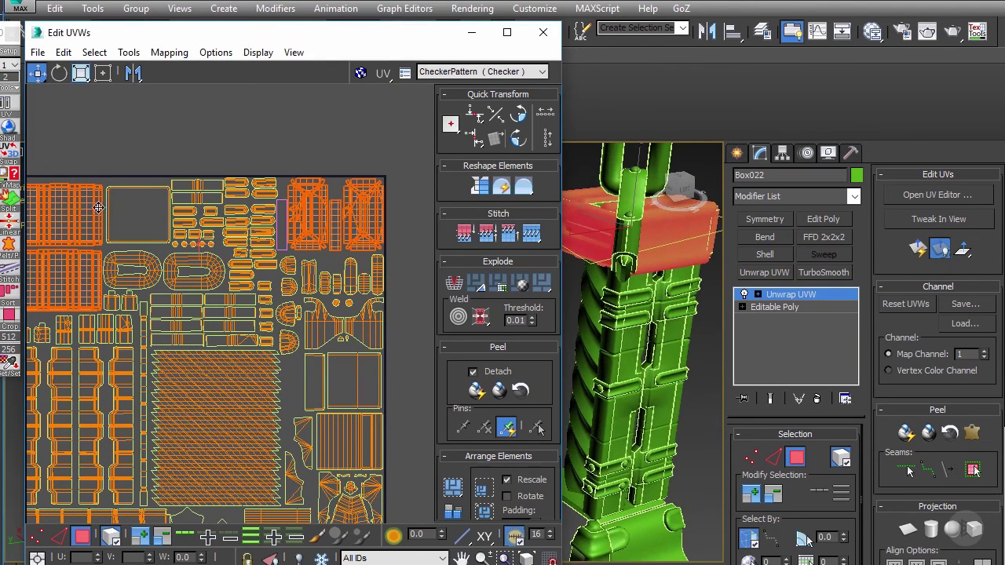
middle_click_drag(105, 212, 132, 210)
left_click(303, 160)
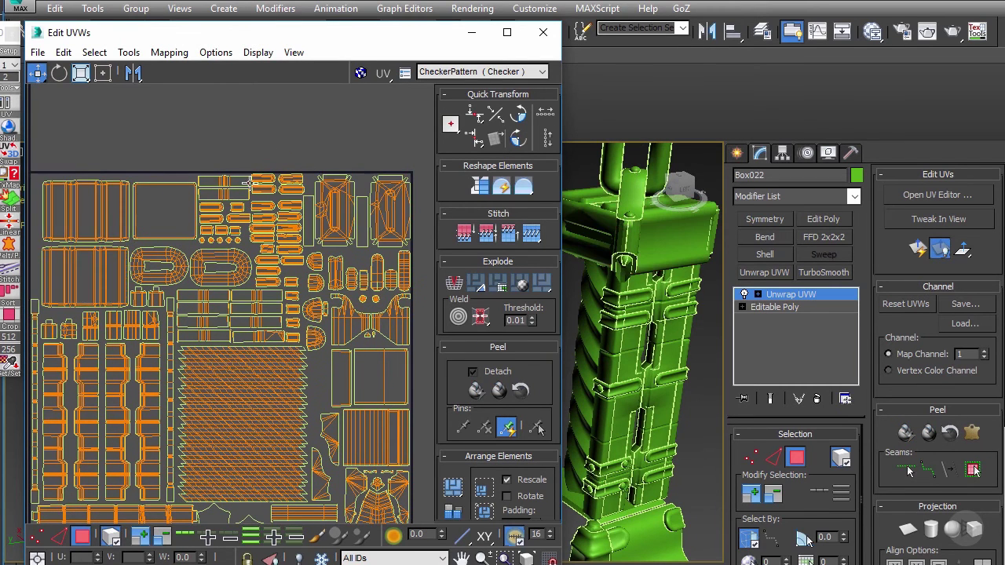
Select the column of small rounded strip shells to examine their placement, clear the selection and review the whole packed layout
middle_click_drag(288, 207, 285, 190)
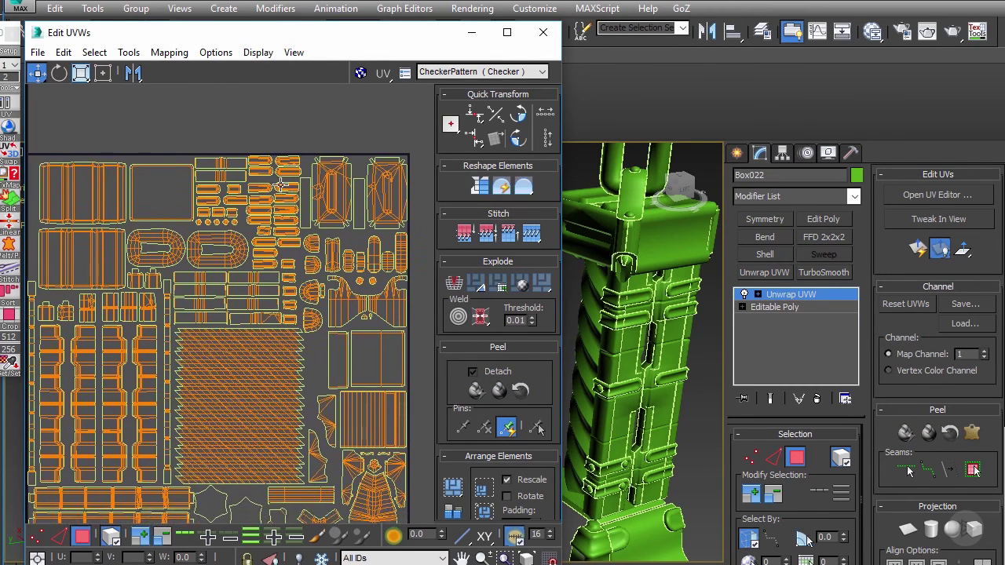
scroll(285, 190, "up", 1)
left_click_drag(261, 137, 286, 268)
middle_click_drag(624, 327, 612, 309, "alt")
left_click(304, 151)
middle_click_drag(313, 201, 305, 181)
scroll(304, 181, "down", 1)
scroll(304, 181, "down", 1)
middle_click_drag(290, 252, 286, 228)
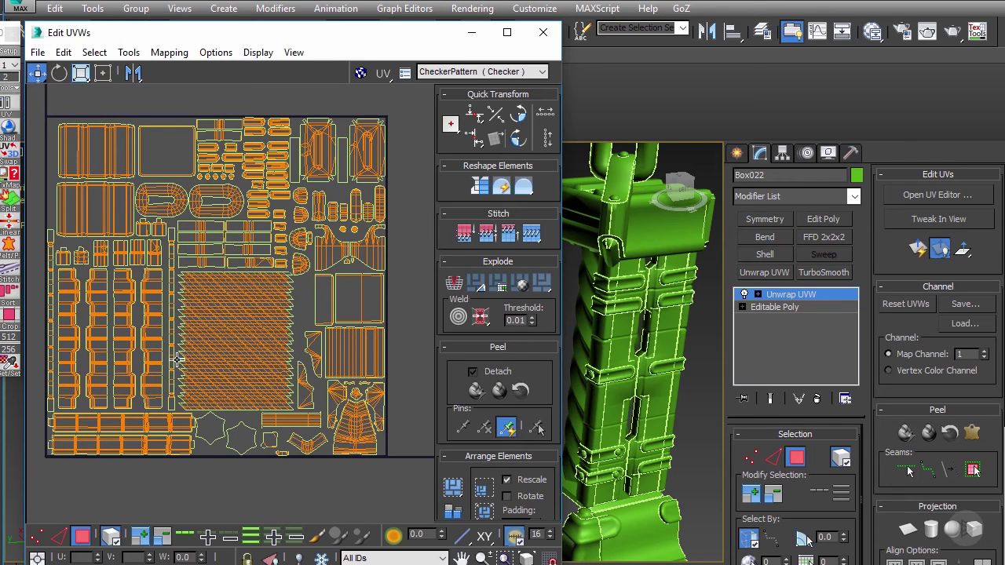
middle_click_drag(246, 247, 260, 248)
scroll(260, 249, "down", 1)
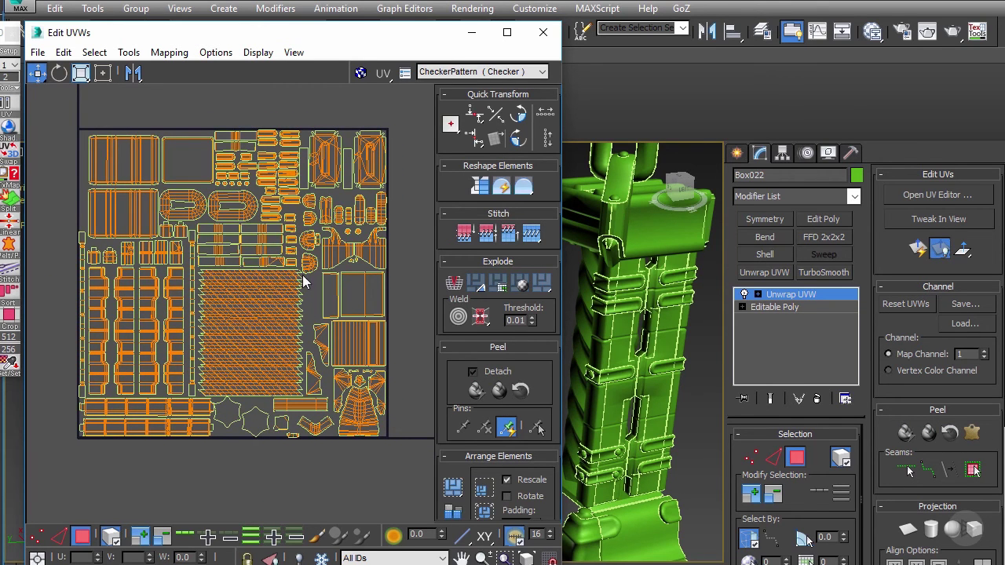
middle_click_drag(310, 284, 301, 290)
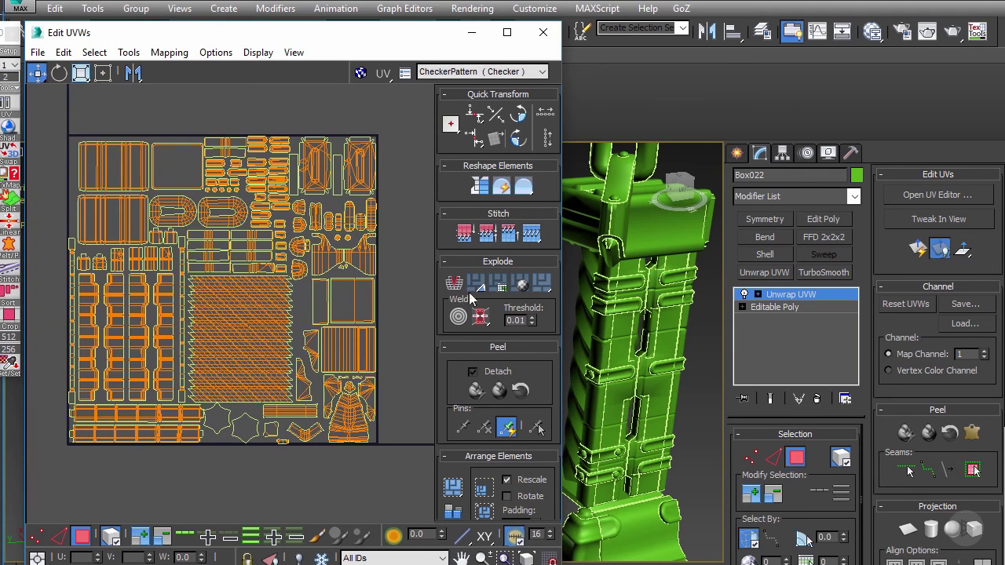